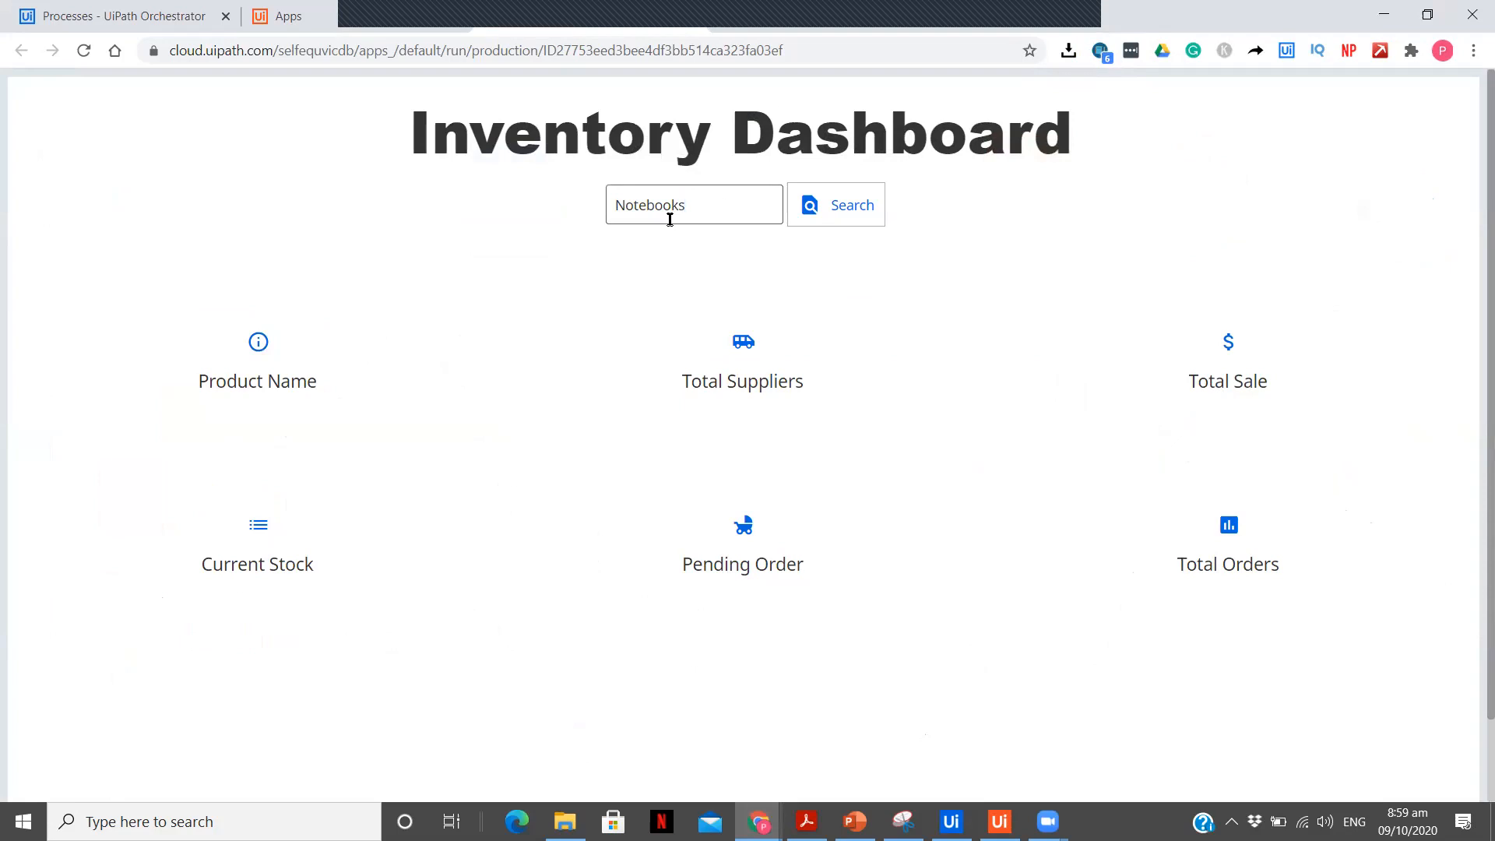
# Search the live inventory dashboard for Notebooks and check the recently run processes in UiPath Assistant
pyautogui.click(821, 213)
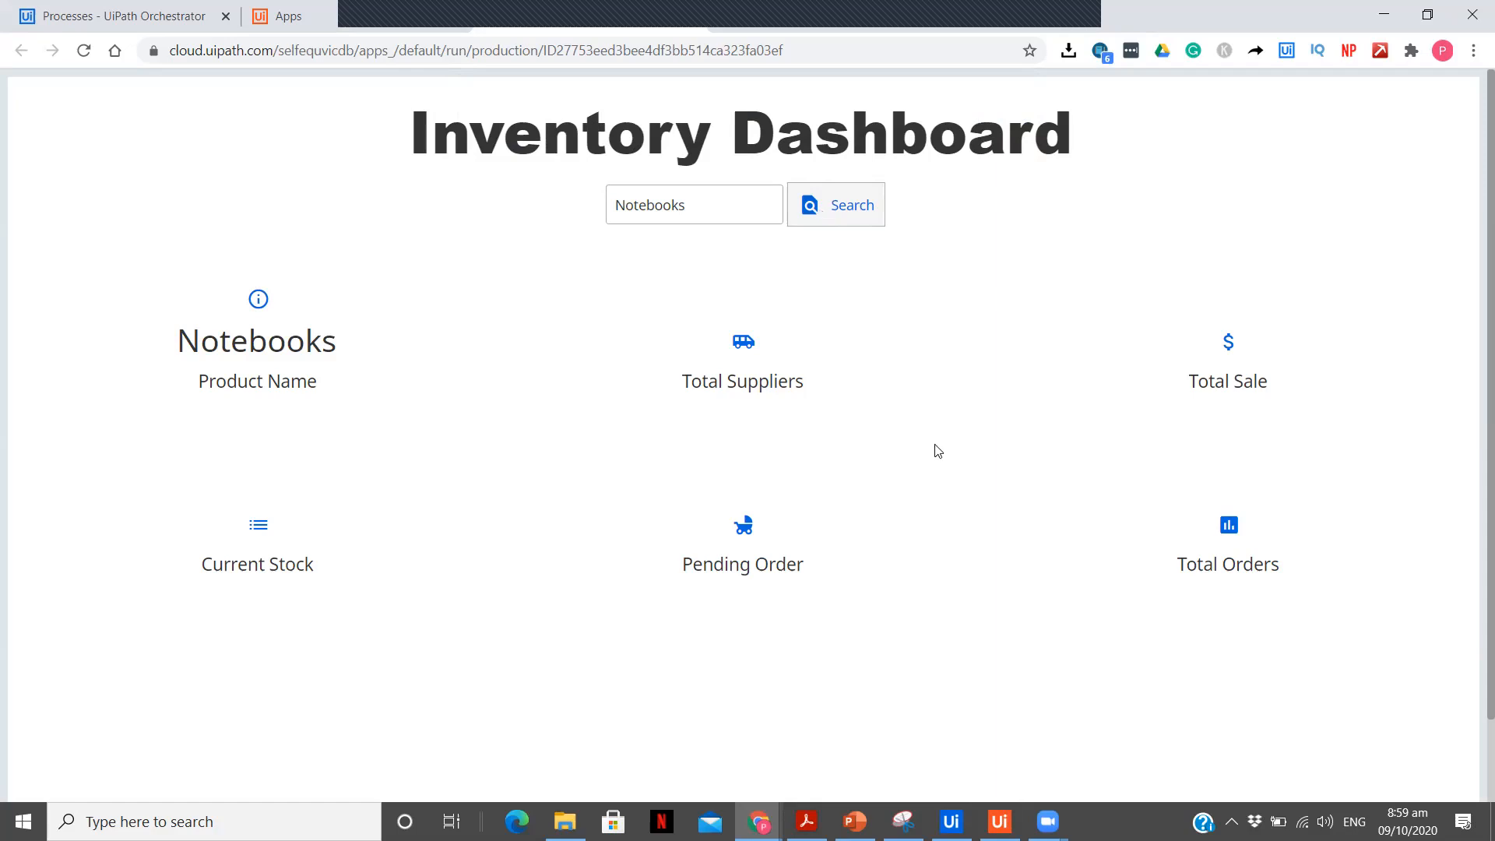
pyautogui.click(1001, 822)
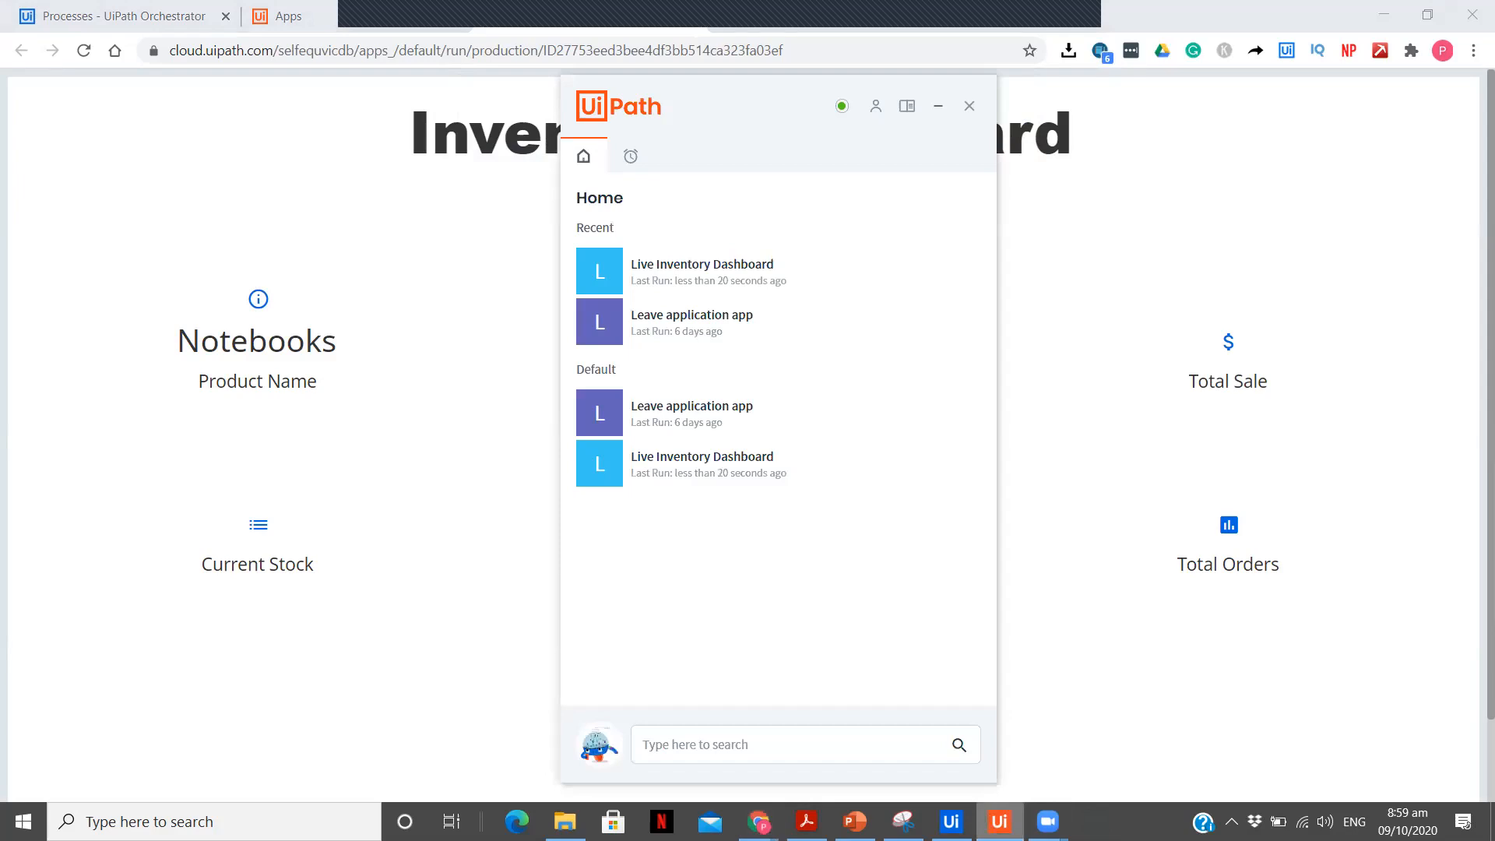
pyautogui.click(1001, 823)
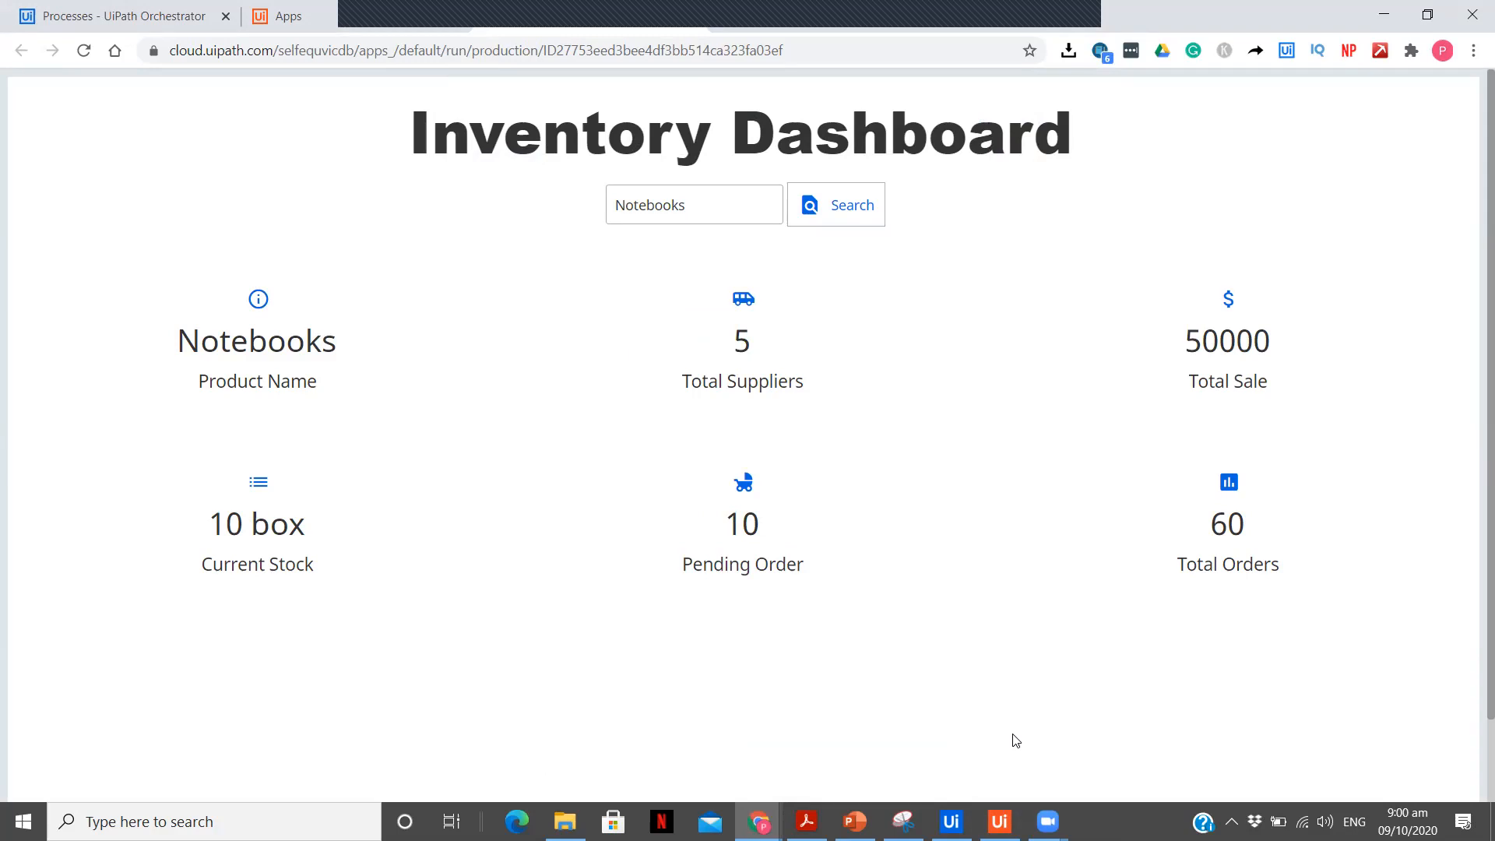
# Switch to File Explorer and examine each column of the Notebooks row in the Inventory workbook preview
pyautogui.click(564, 821)
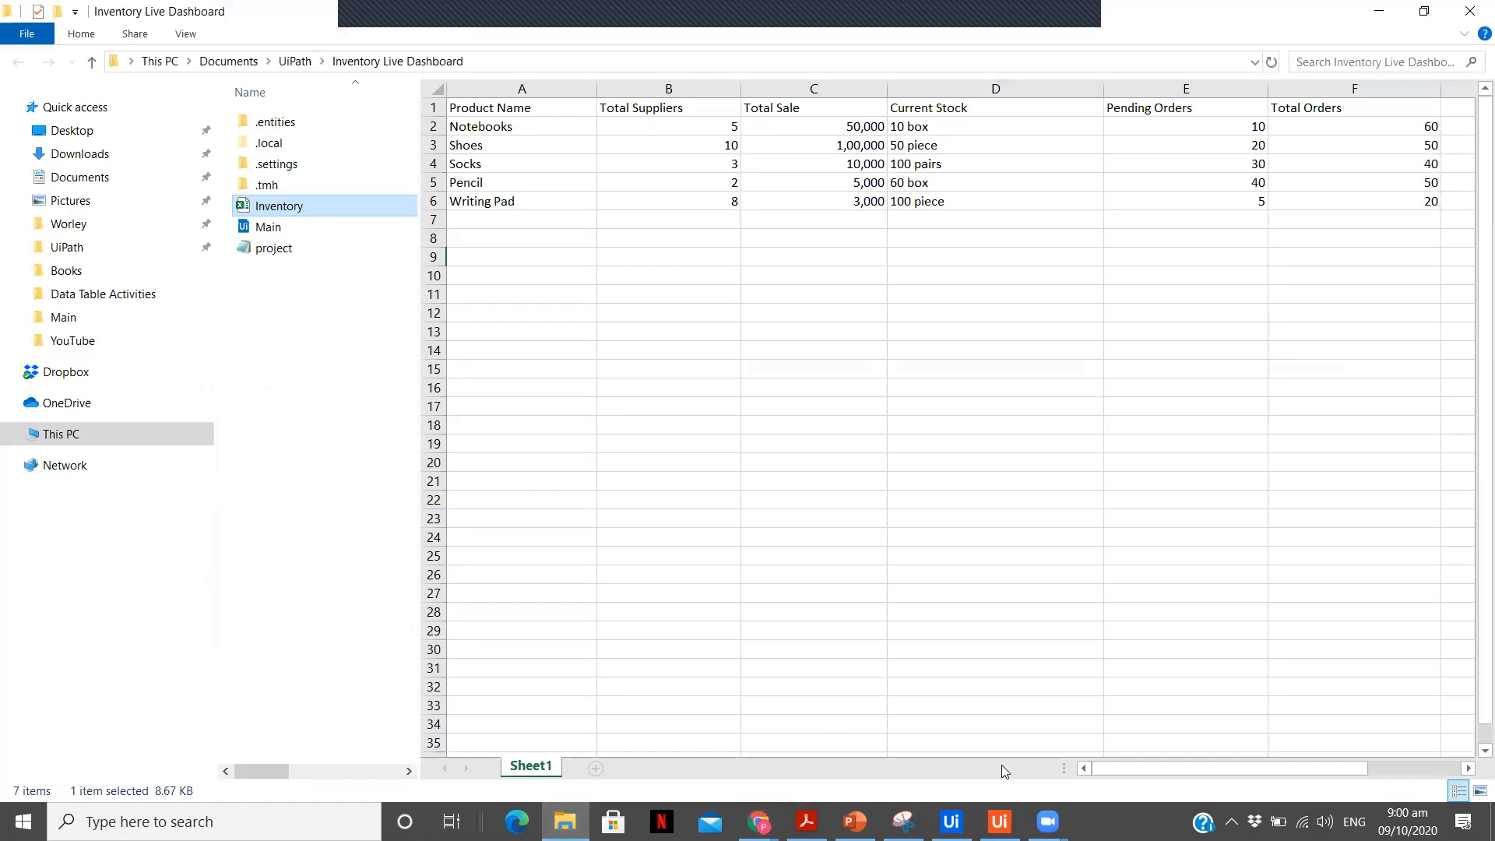
pyautogui.click(513, 120)
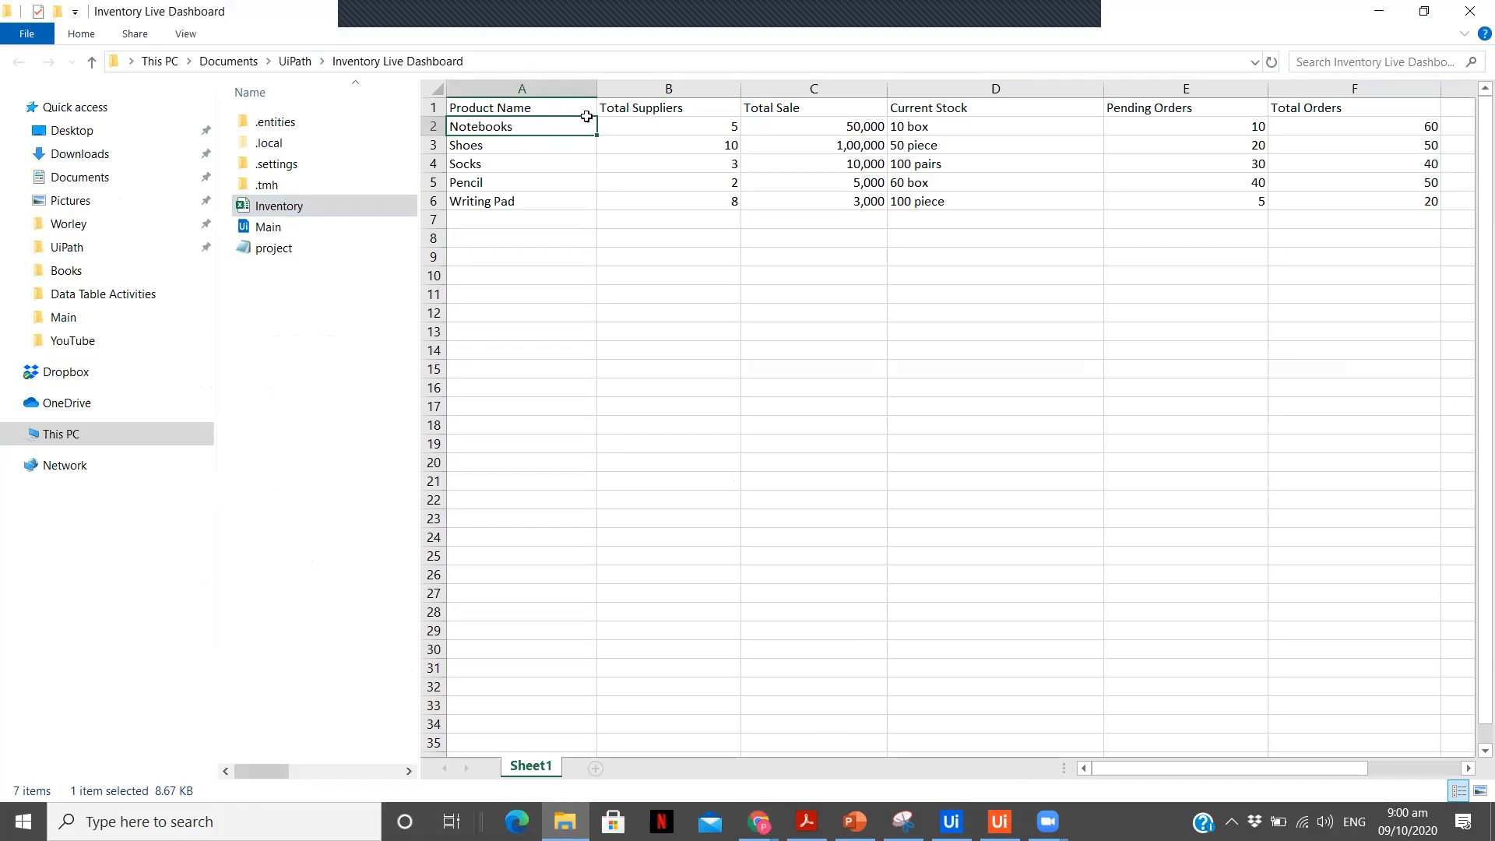
pyautogui.click(630, 129)
pyautogui.press('Right')
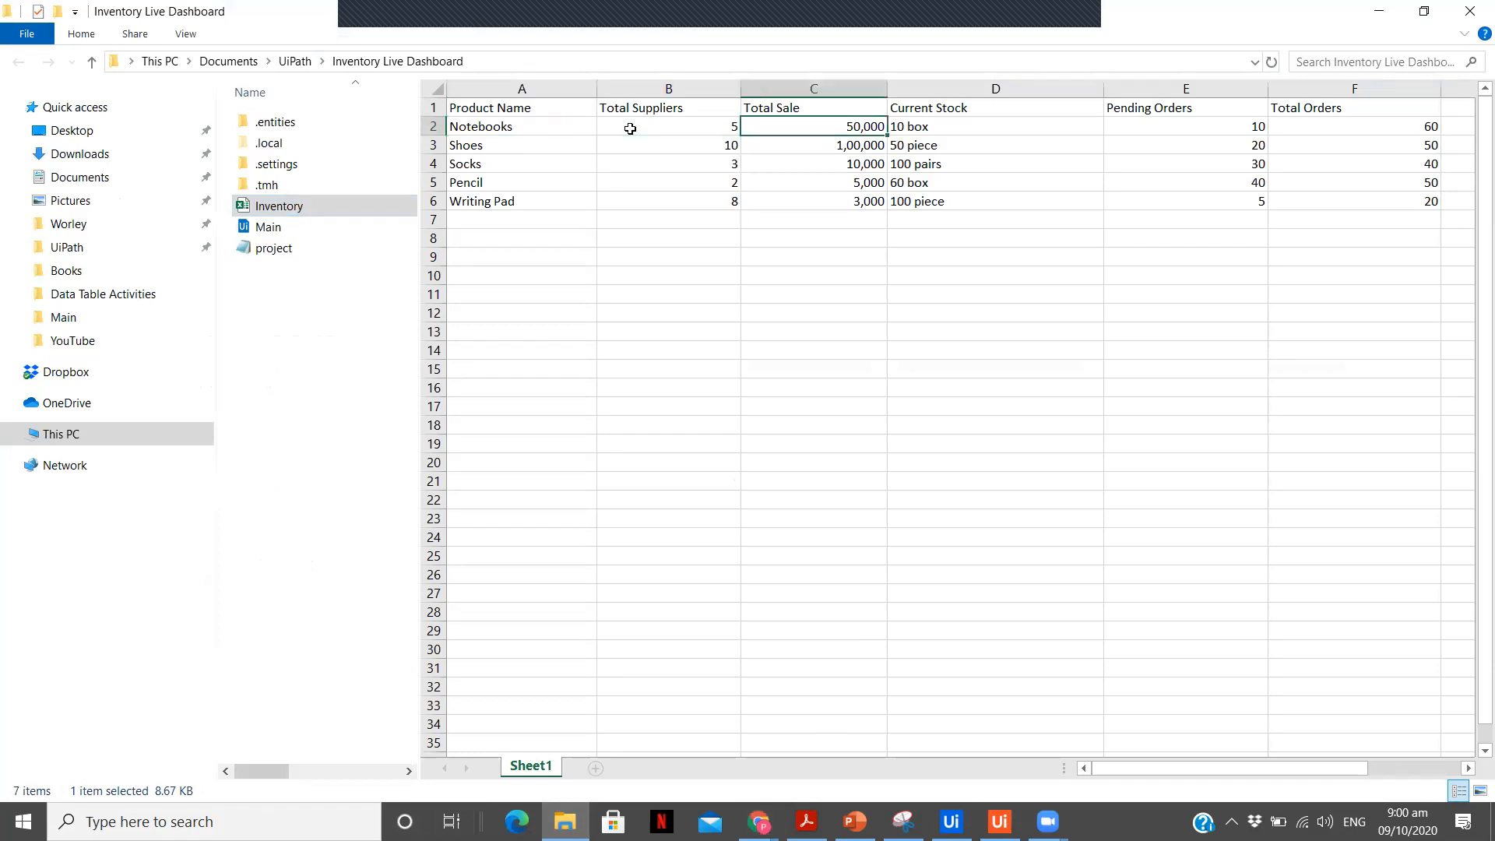
pyautogui.press('Right')
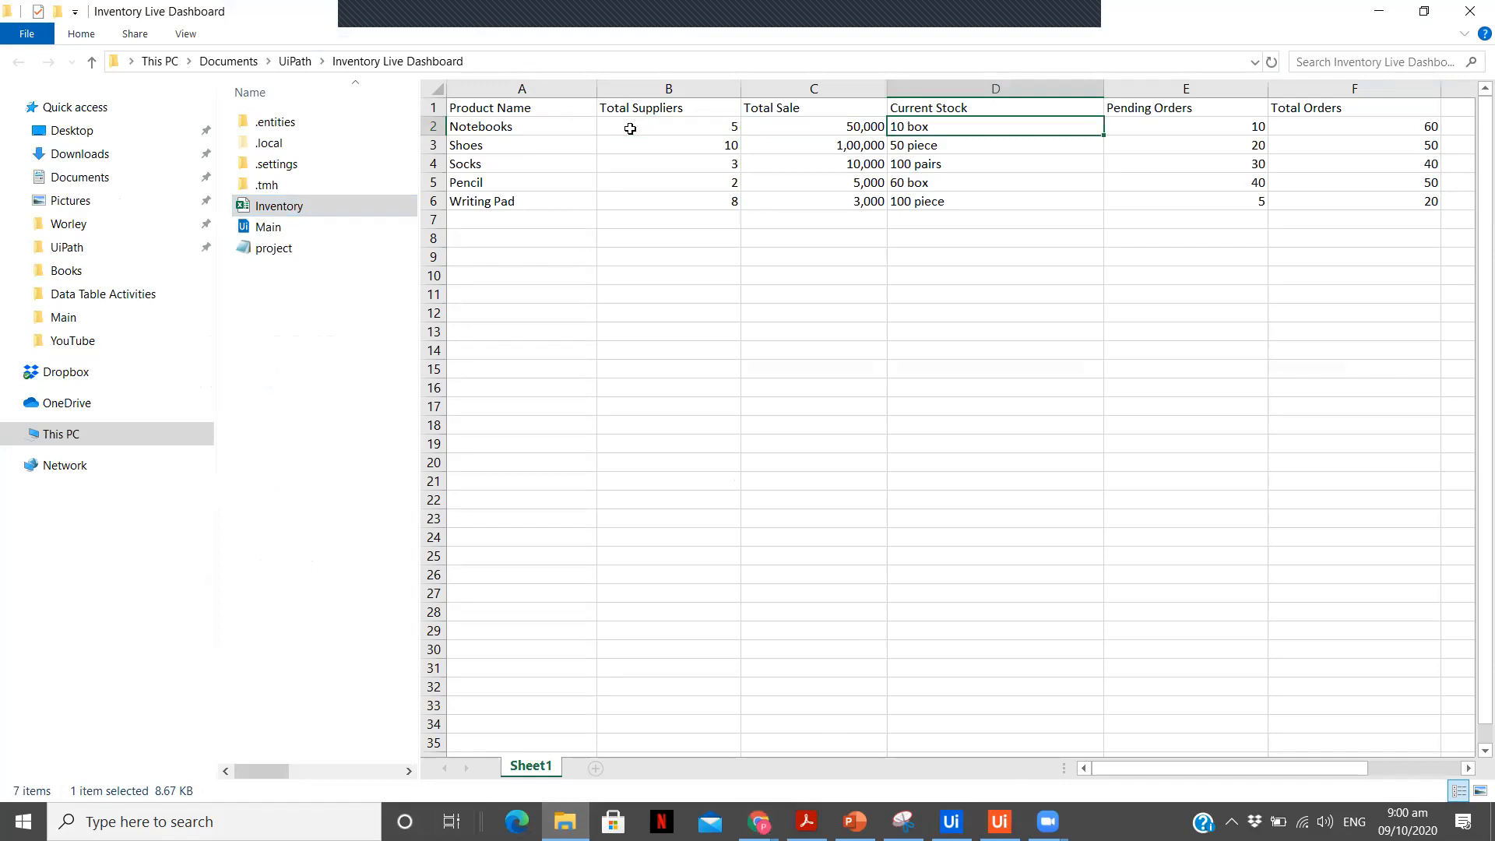
pyautogui.press('Right')
pyautogui.press('Right')
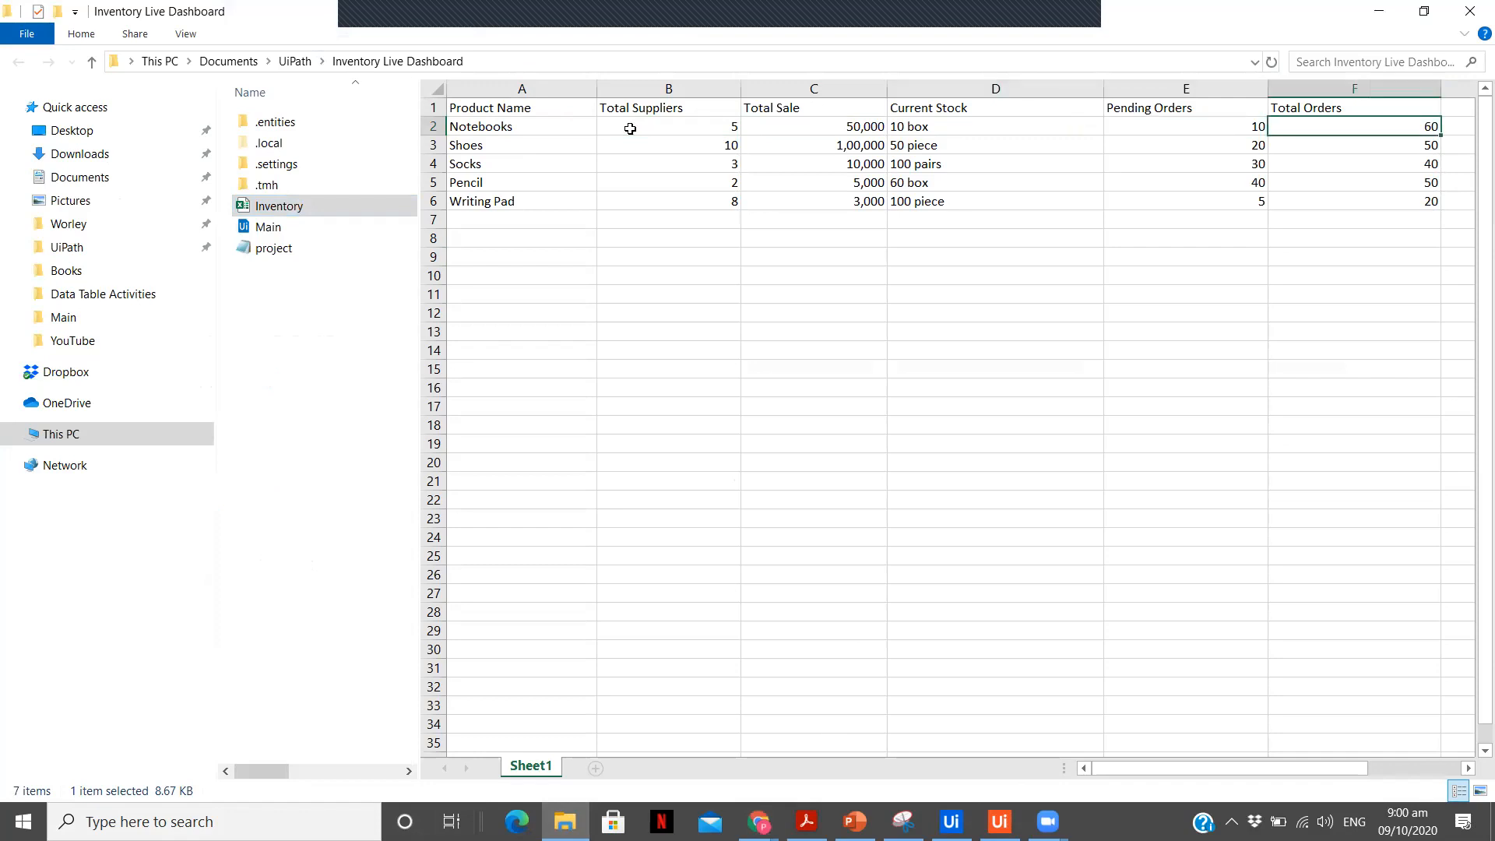
pyautogui.press('Right')
pyautogui.press('Left')
pyautogui.press('Left')
pyautogui.press('Left')
pyautogui.press('Left')
pyautogui.press('Left')
pyautogui.press('Left')
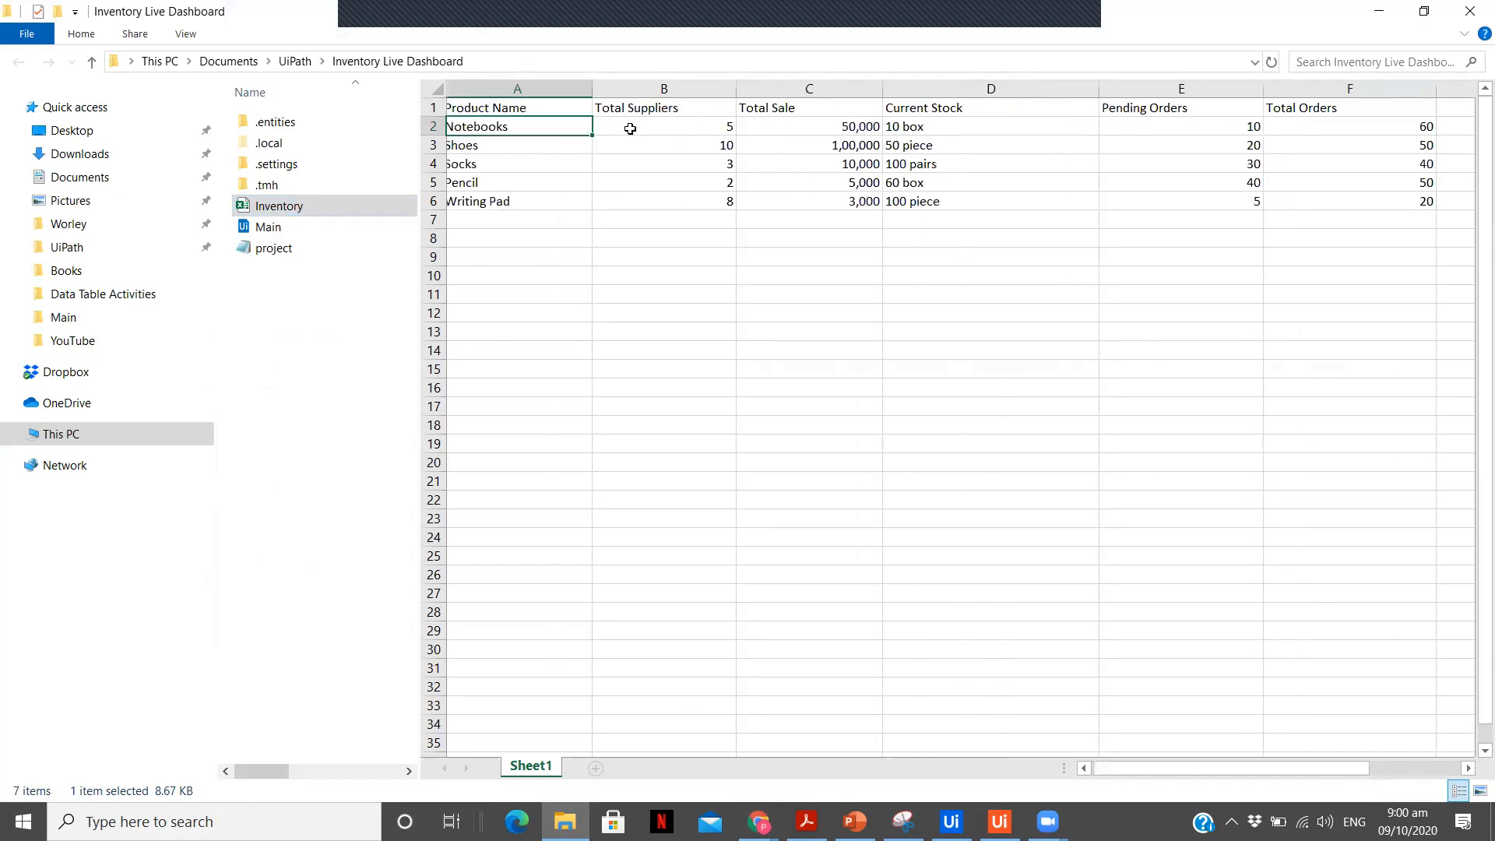
pyautogui.click(355, 438)
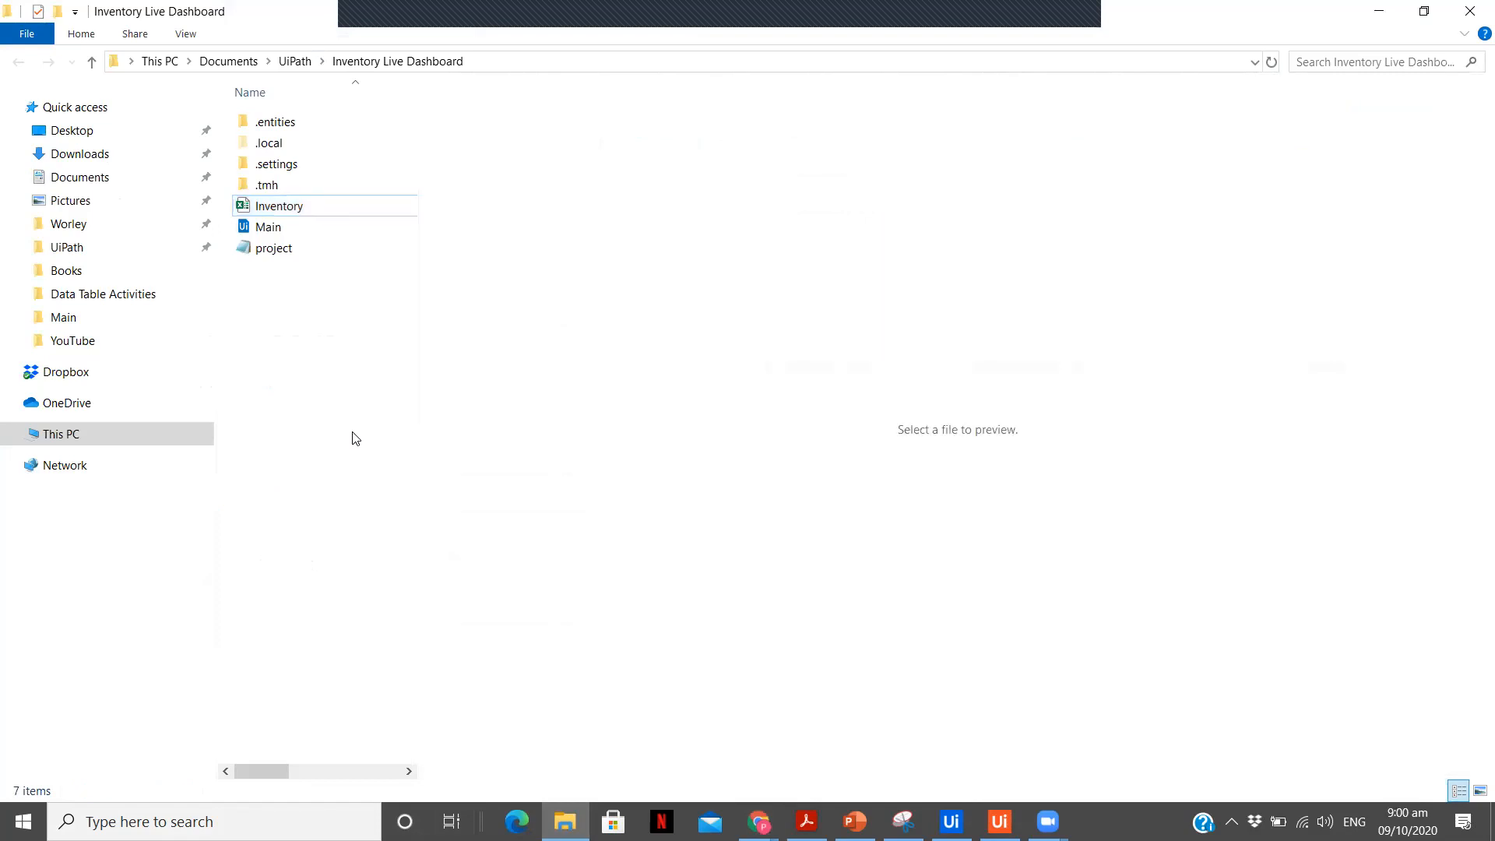
pyautogui.click(396, 207)
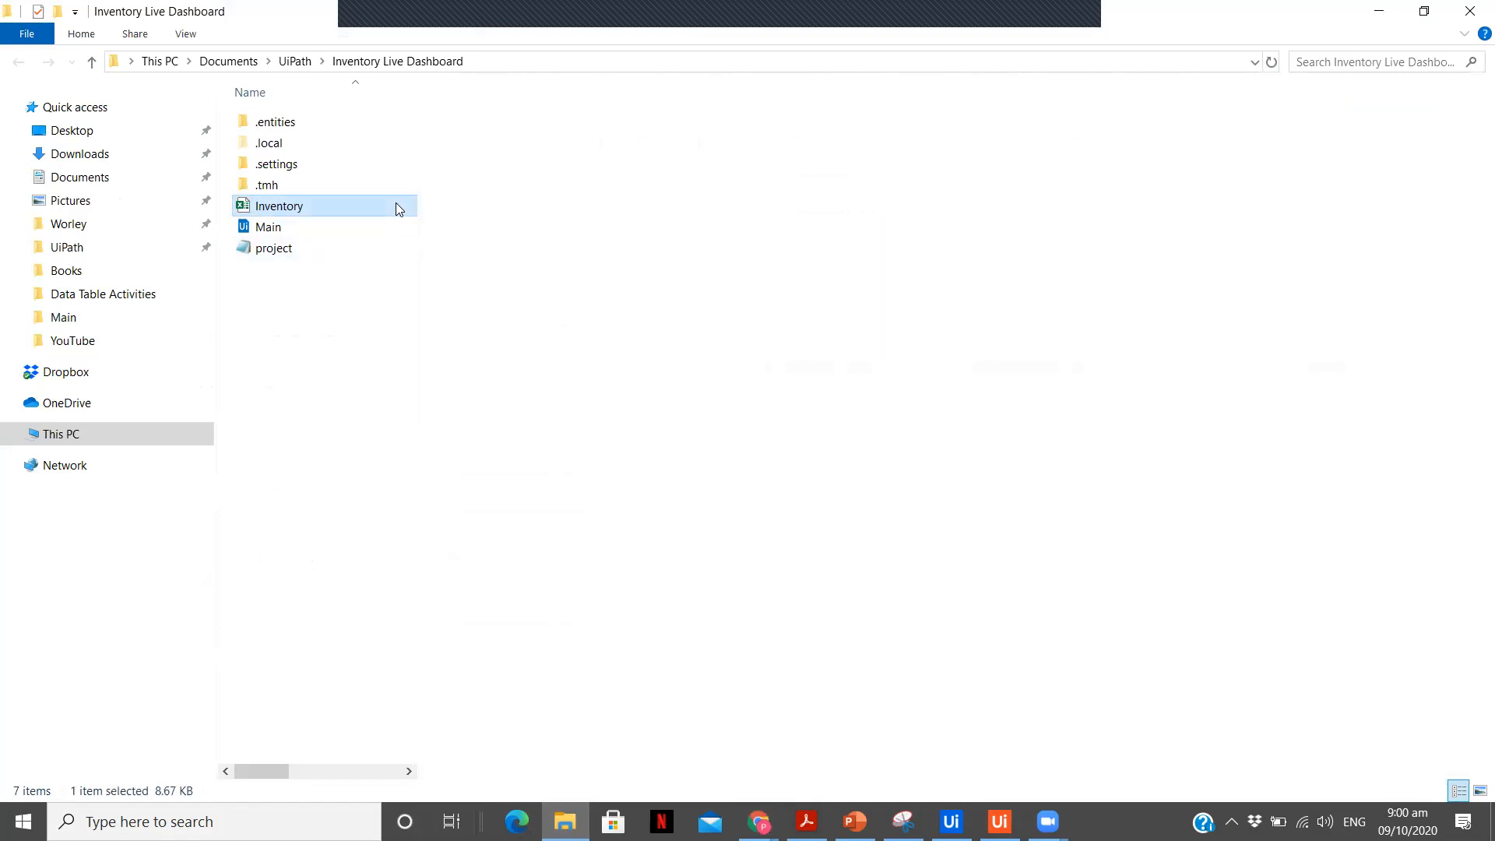
# Return to Chrome and open the Dashboard app for editing in UiPath Apps
pyautogui.click(759, 822)
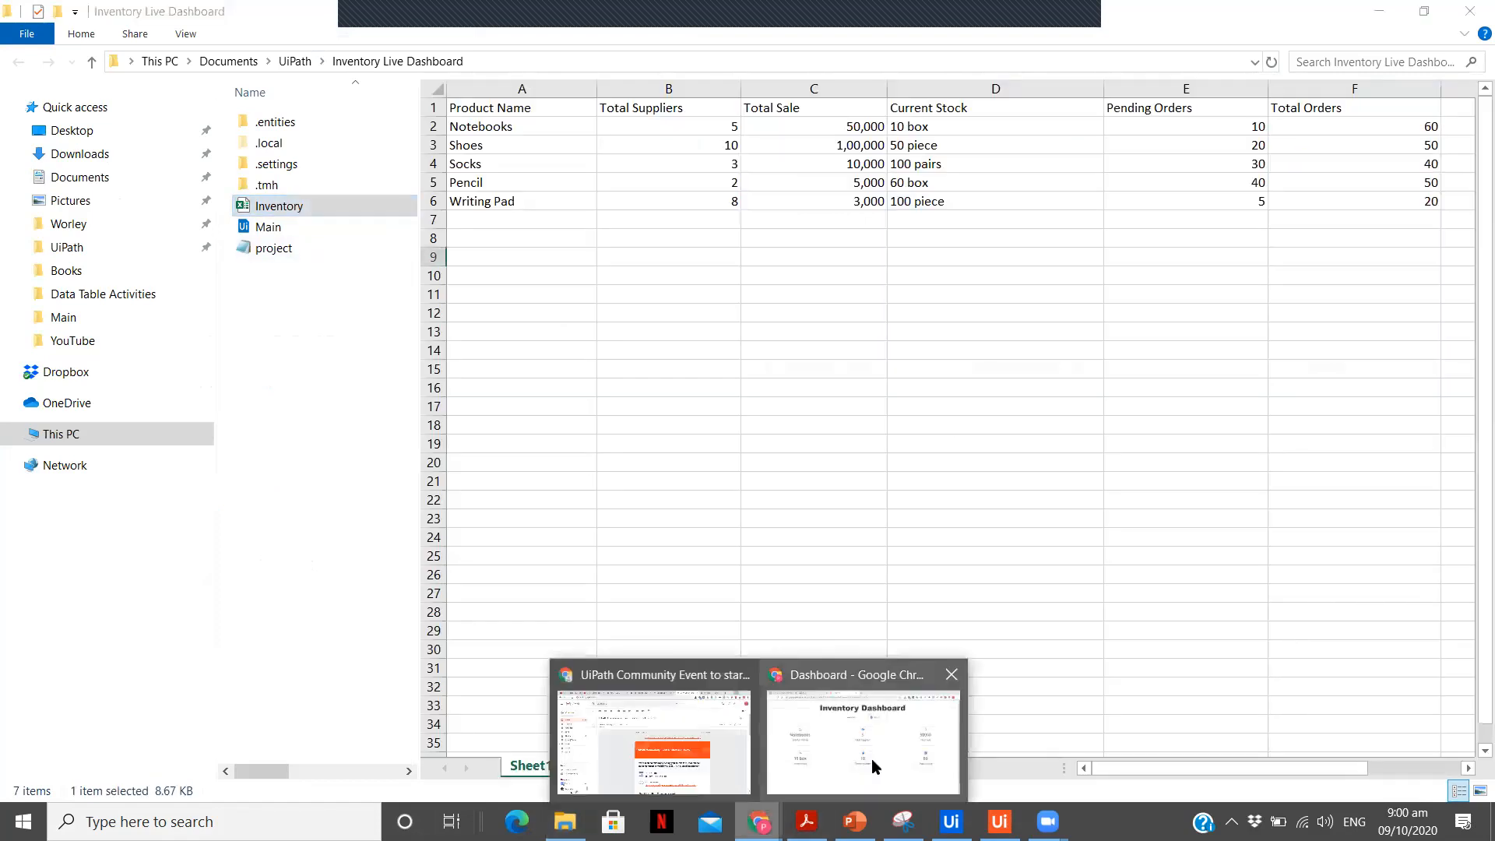
pyautogui.click(871, 758)
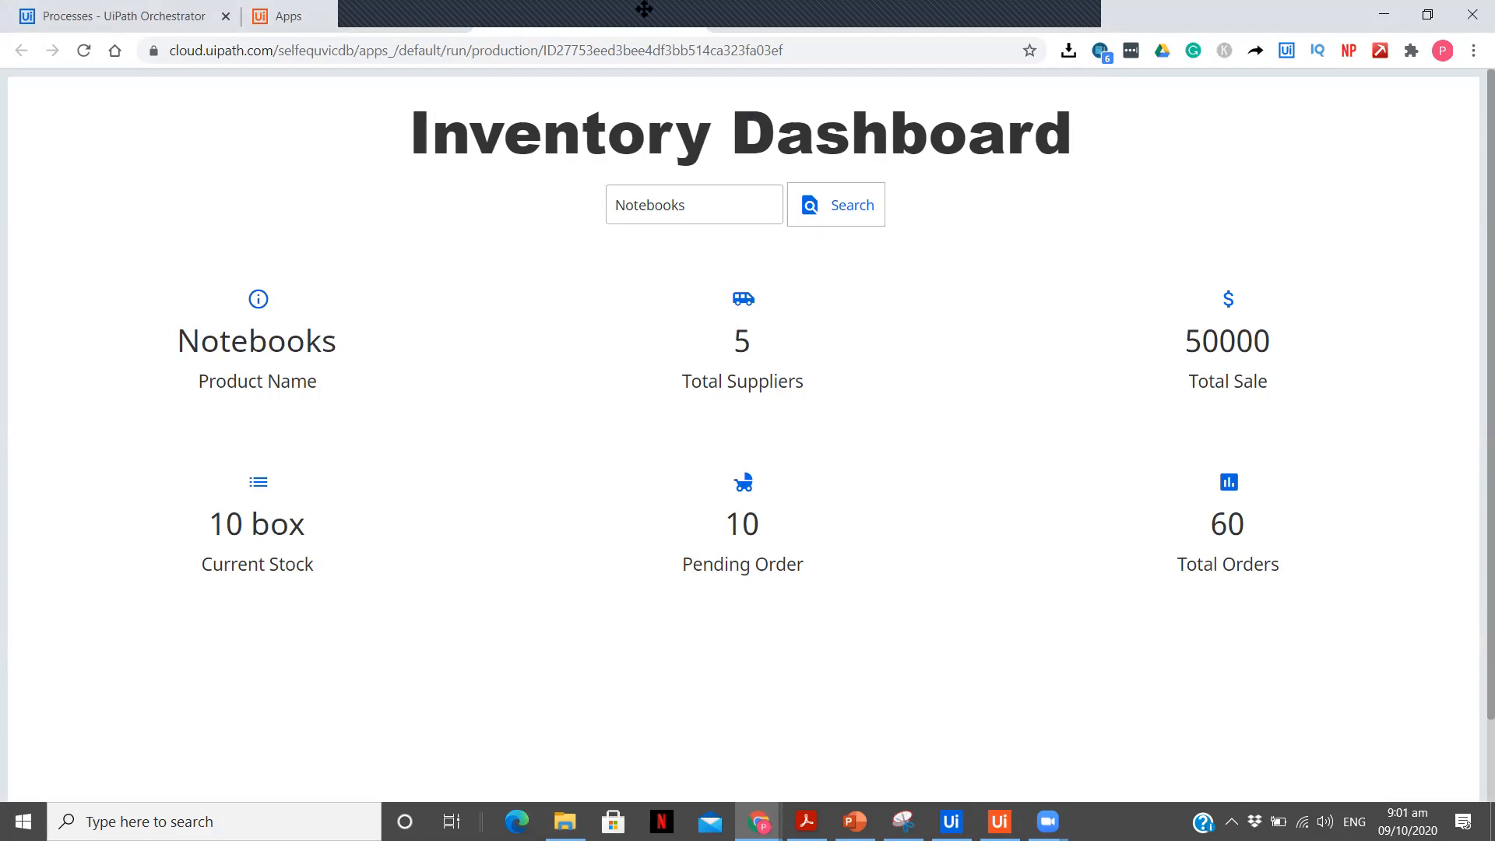
pyautogui.click(285, 19)
pyautogui.moveTo(336, 378)
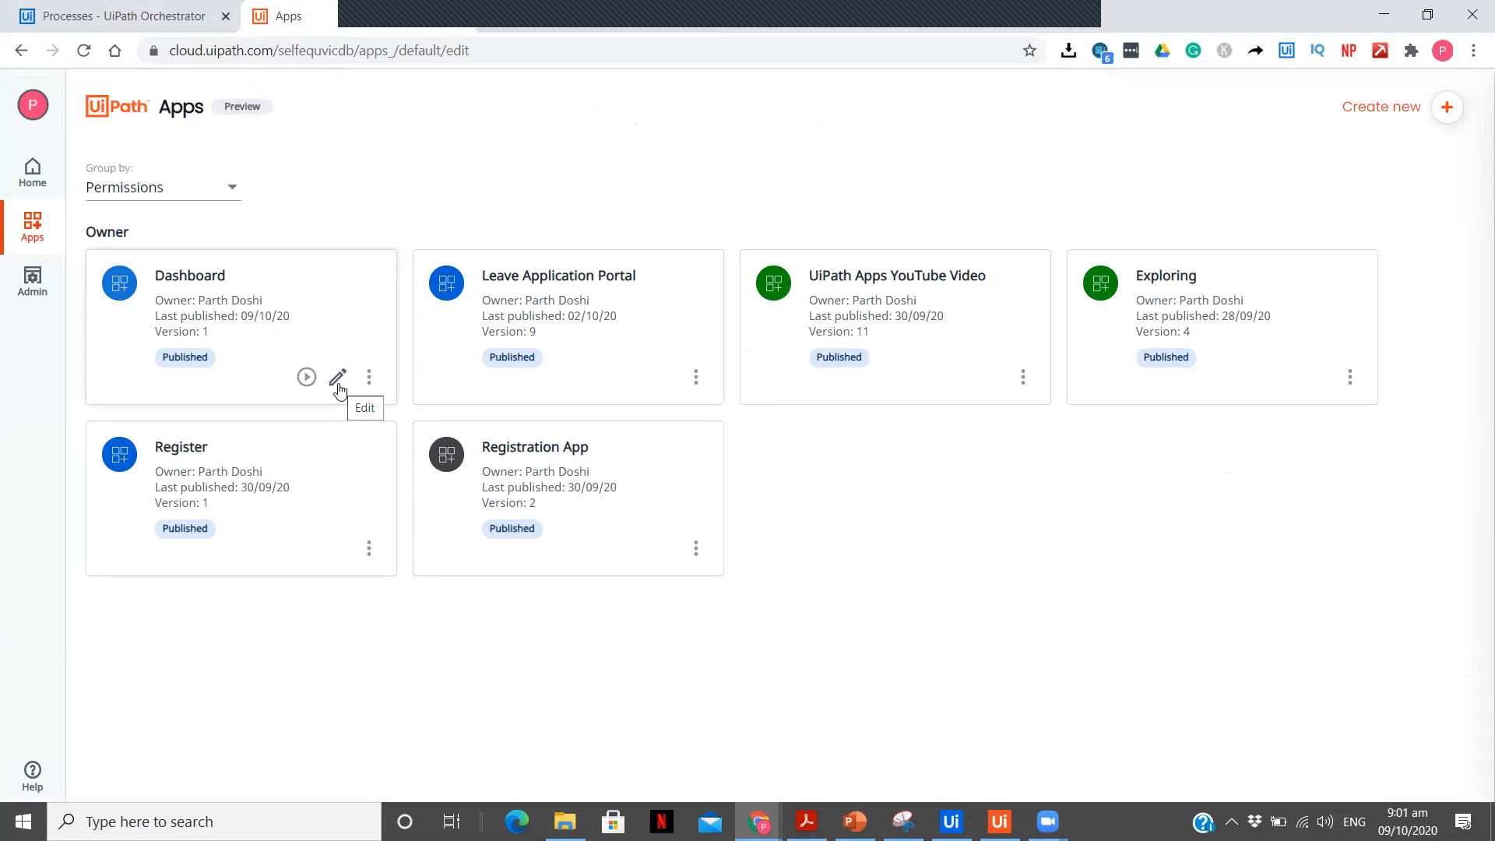
pyautogui.click(338, 381)
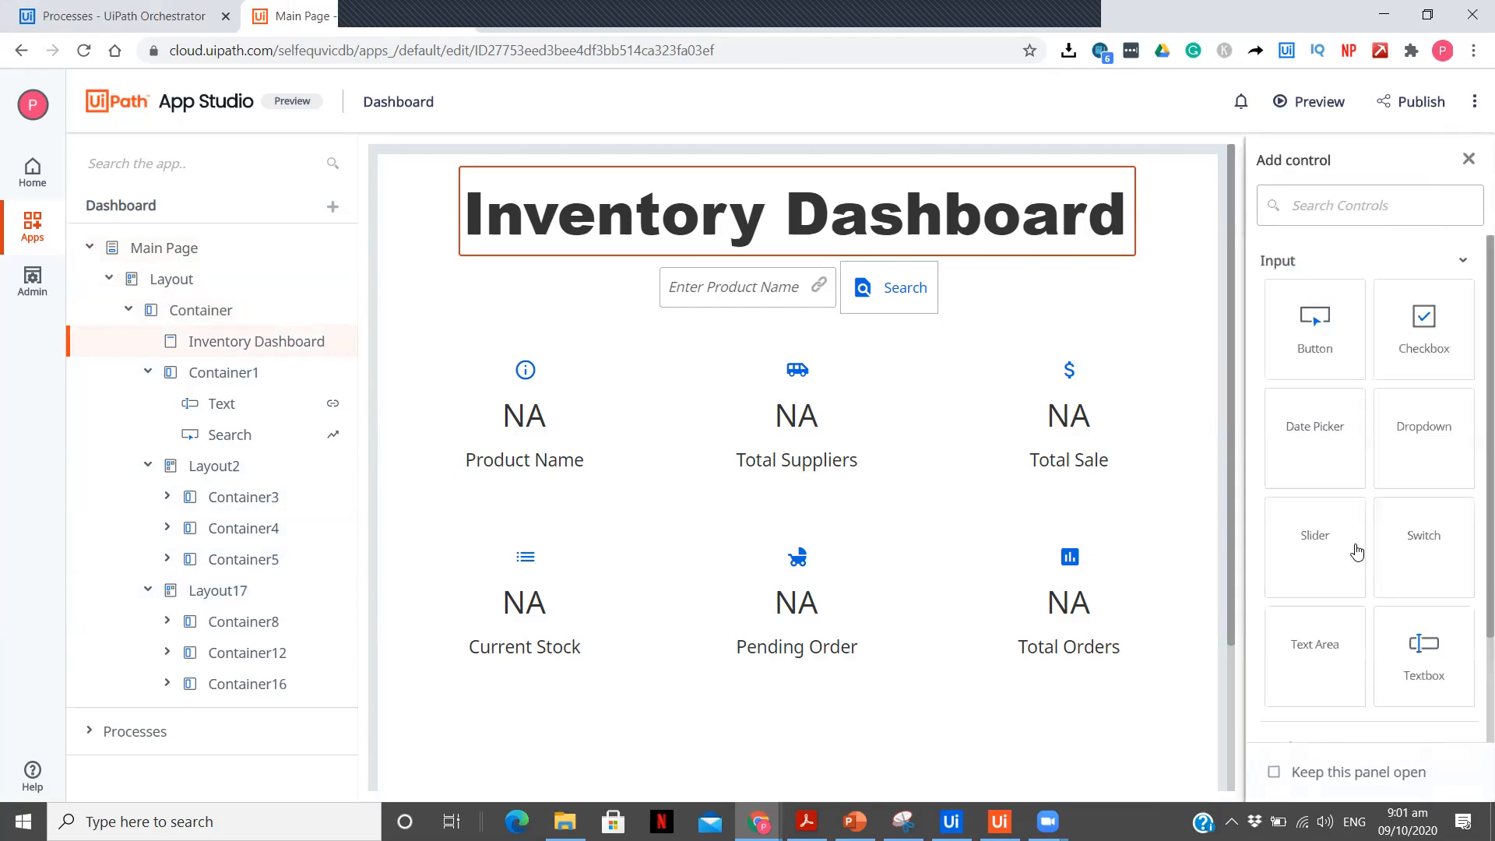
# Examine the available Input and Display controls and the product name text box on the Main Page
pyautogui.scroll(-1, 1358, 576)
pyautogui.click(1365, 615)
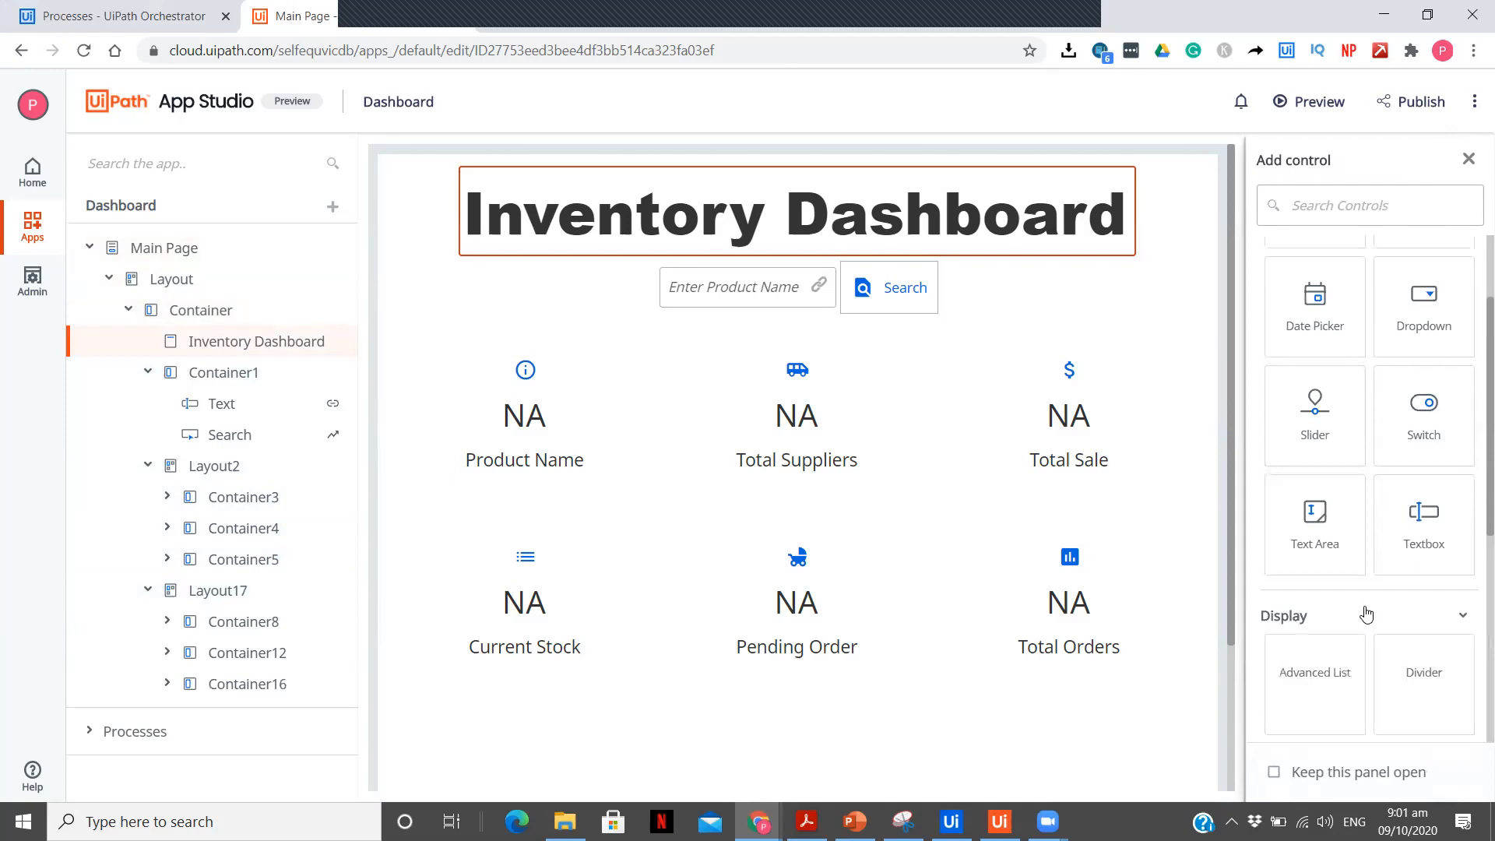
pyautogui.scroll(-4, 1364, 610)
pyautogui.moveTo(1328, 413); pyautogui.dragTo(890, 237)
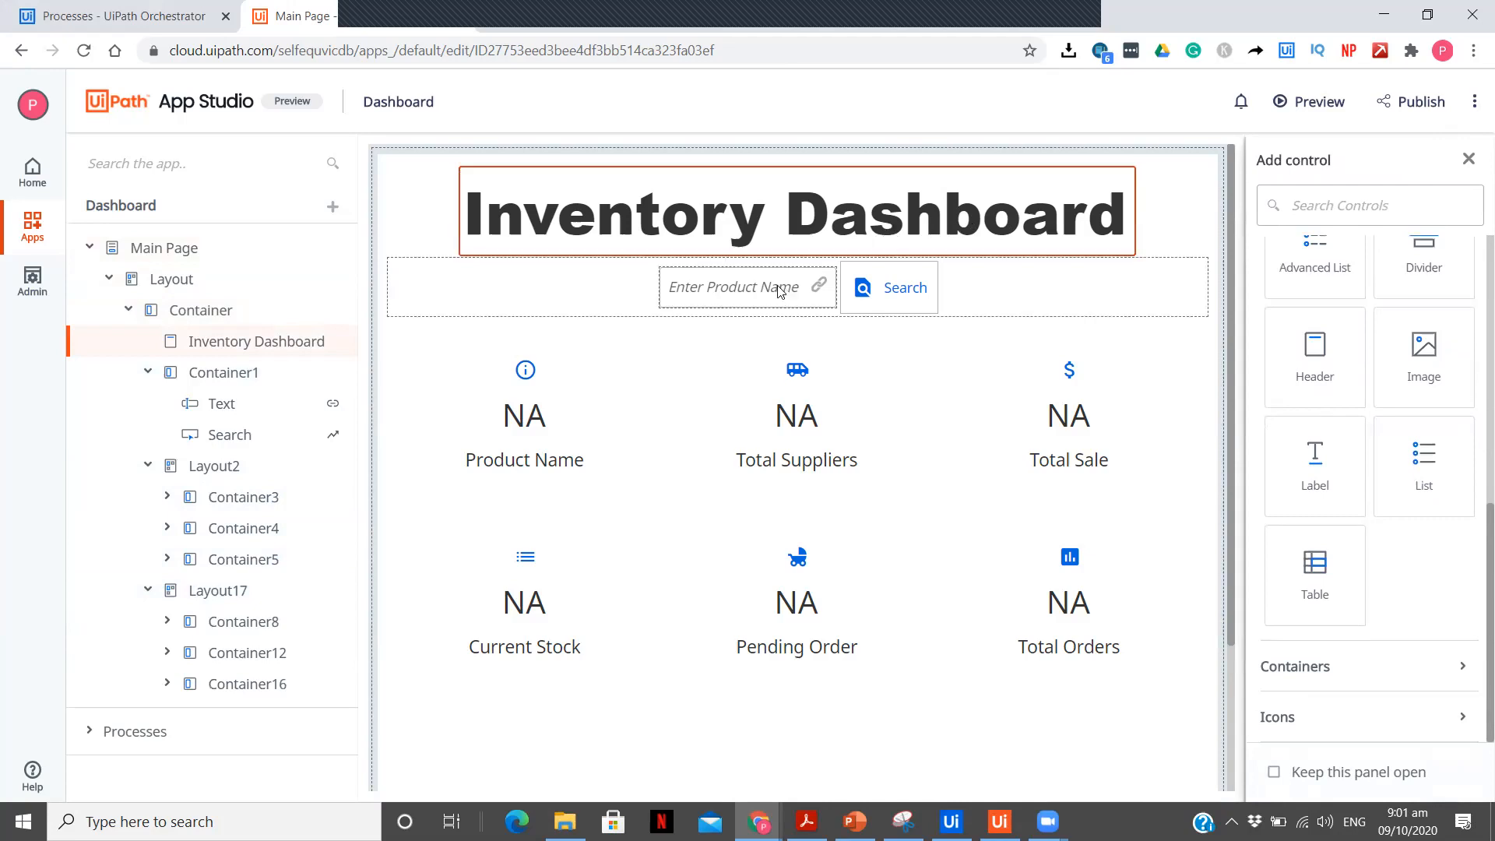
pyautogui.click(751, 294)
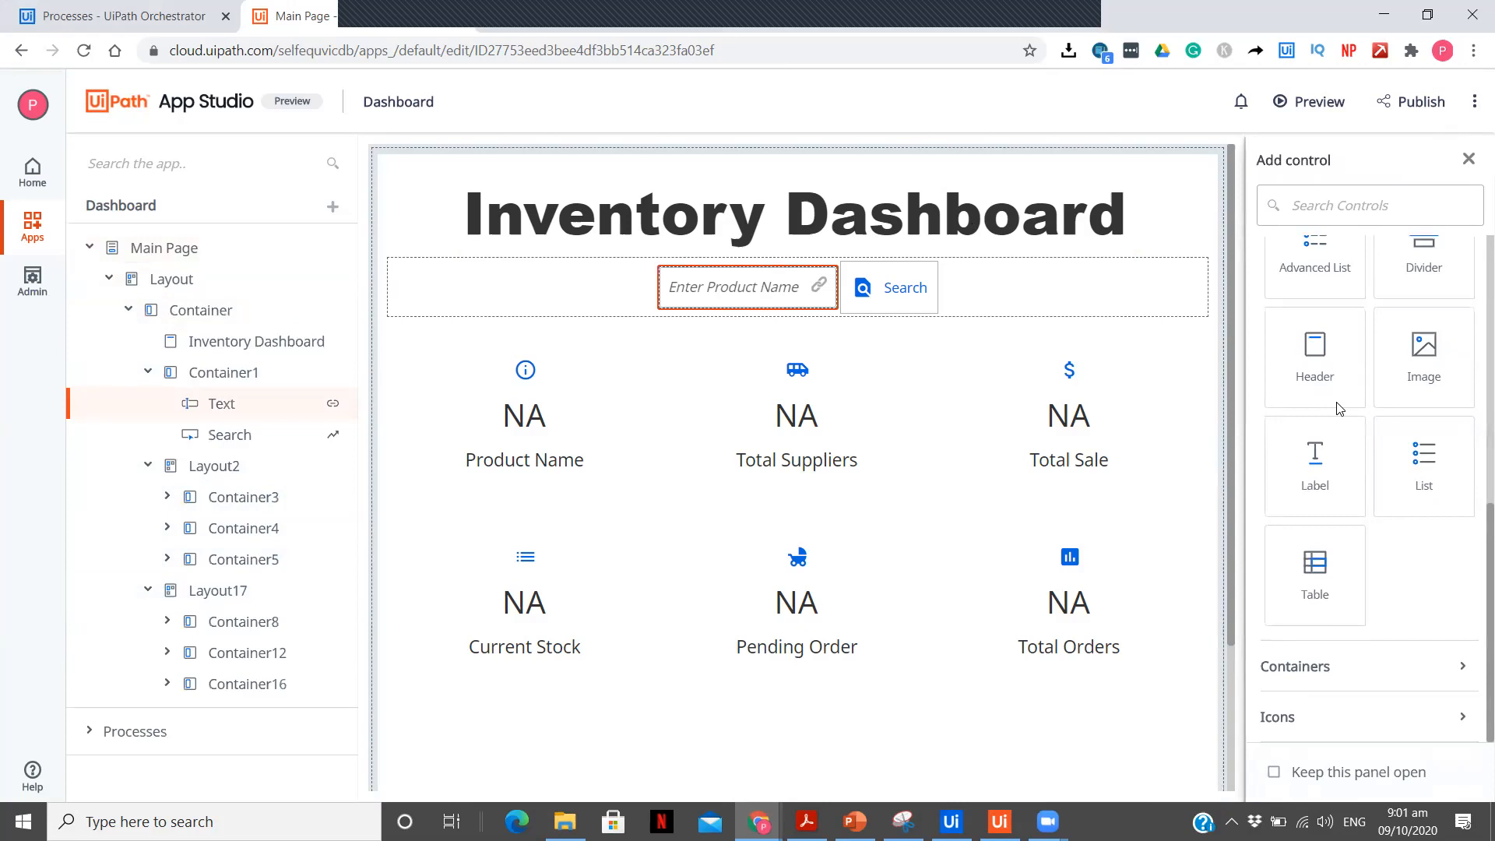
pyautogui.scroll(1, 1339, 409)
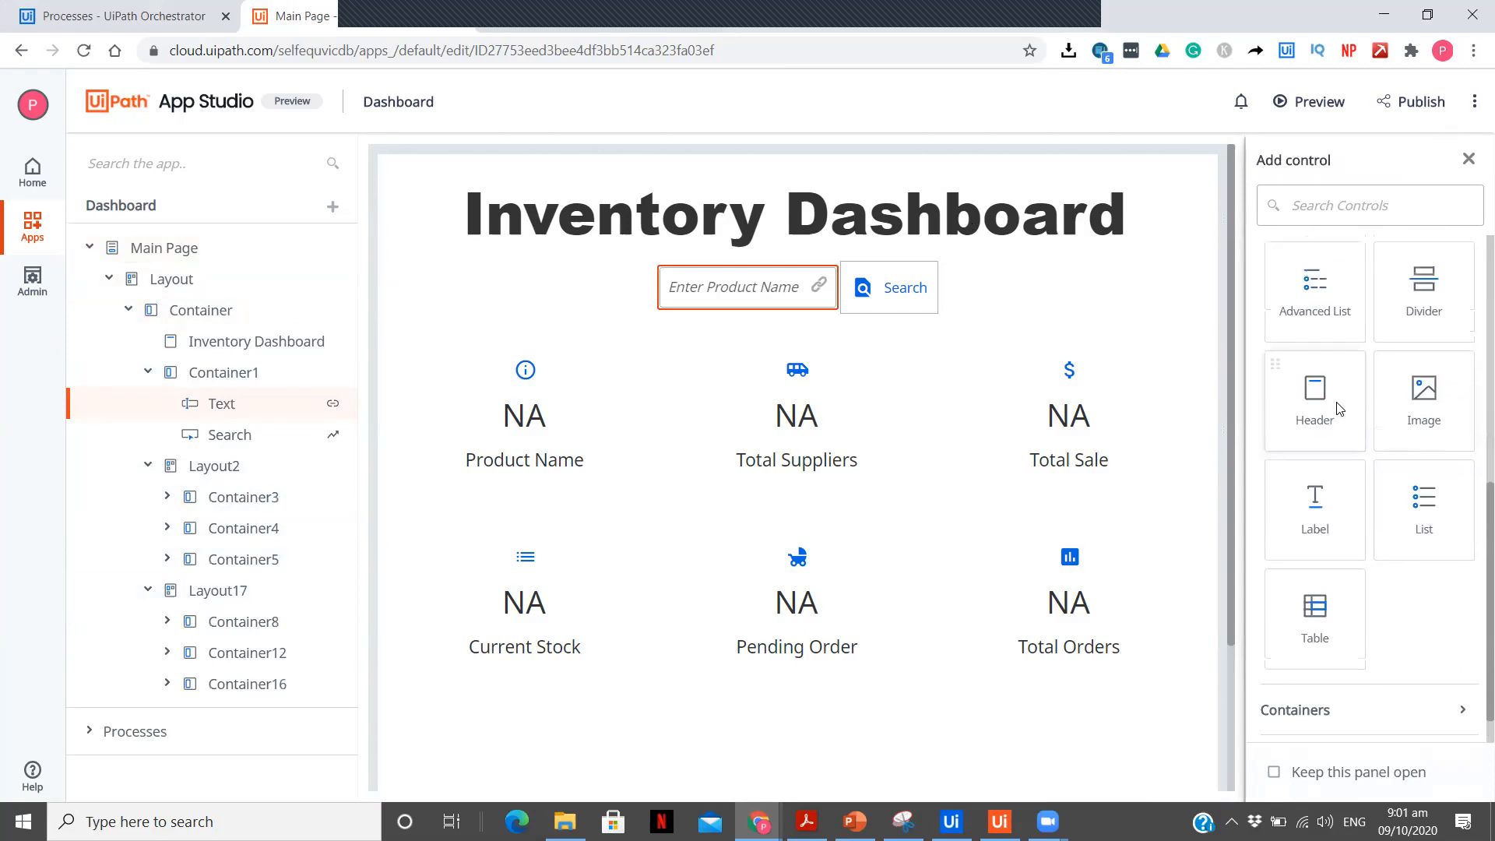
pyautogui.scroll(5, 1366, 397)
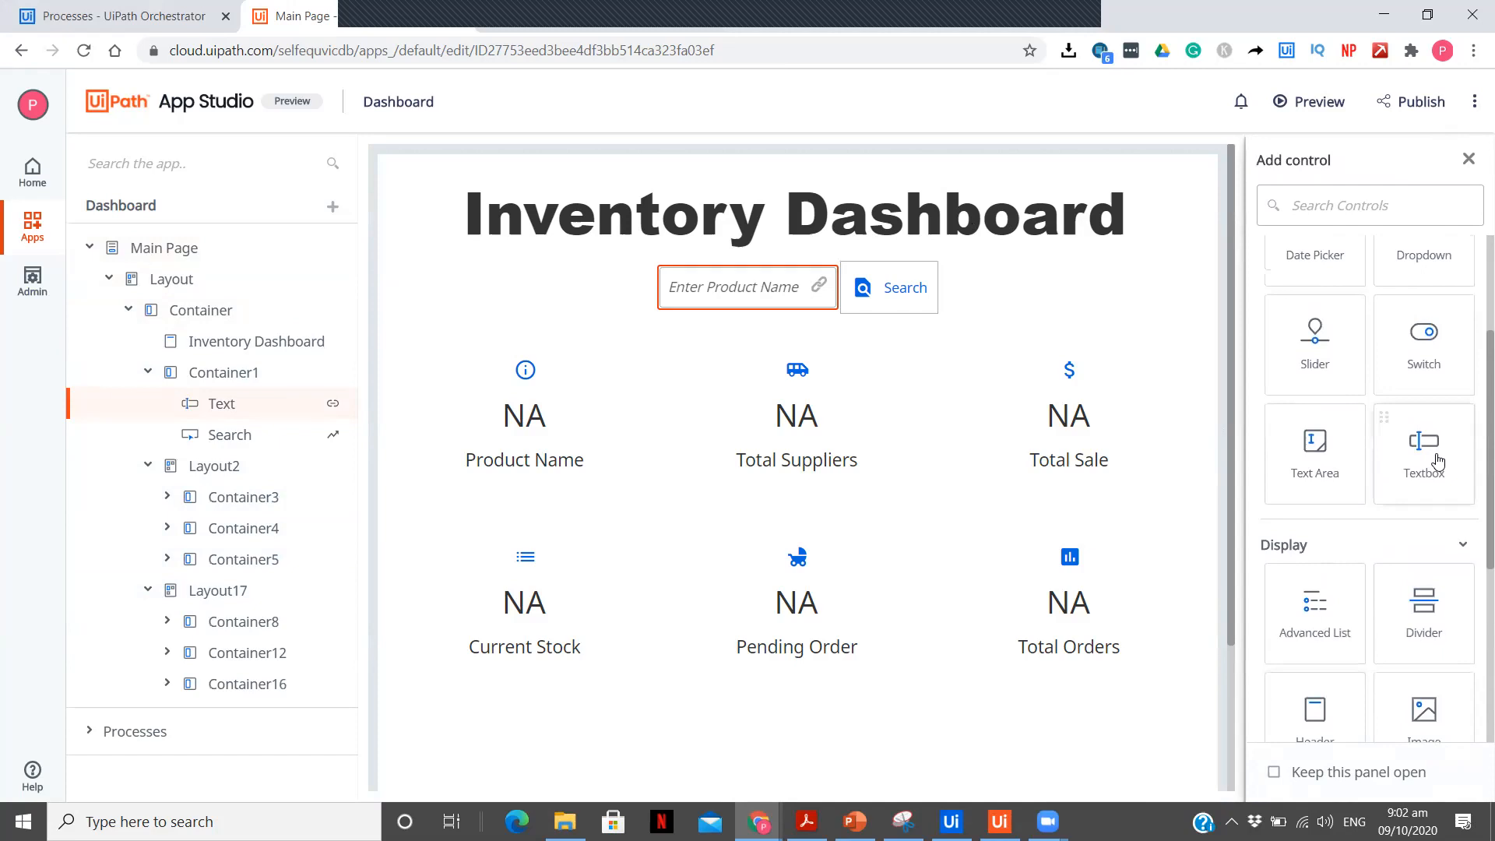
# Review the available container controls, then inspect the style settings of Container1 around the search box and button
pyautogui.click(1049, 270)
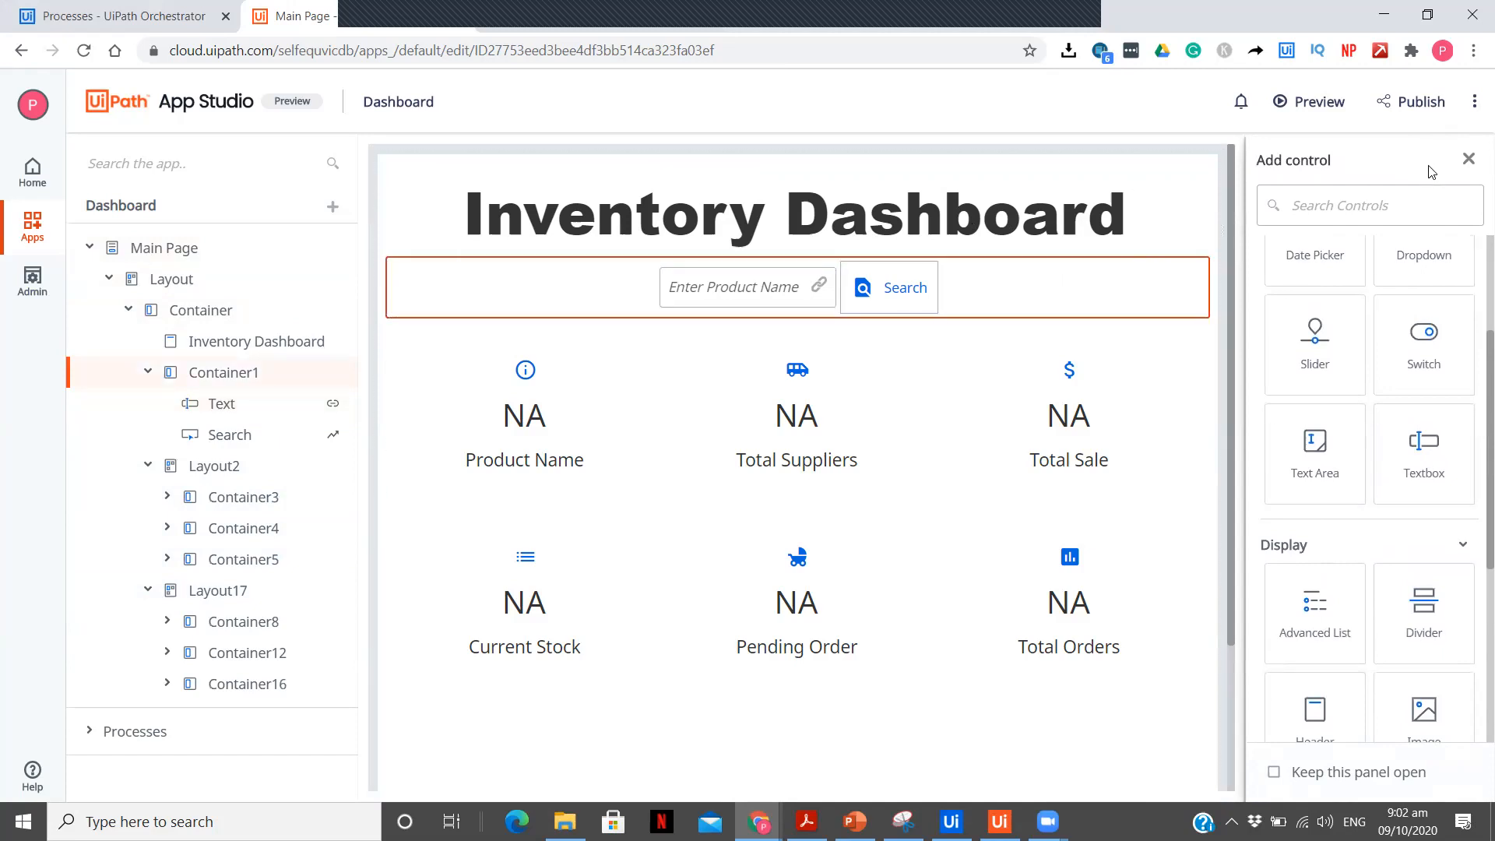
pyautogui.scroll(-5, 1370, 467)
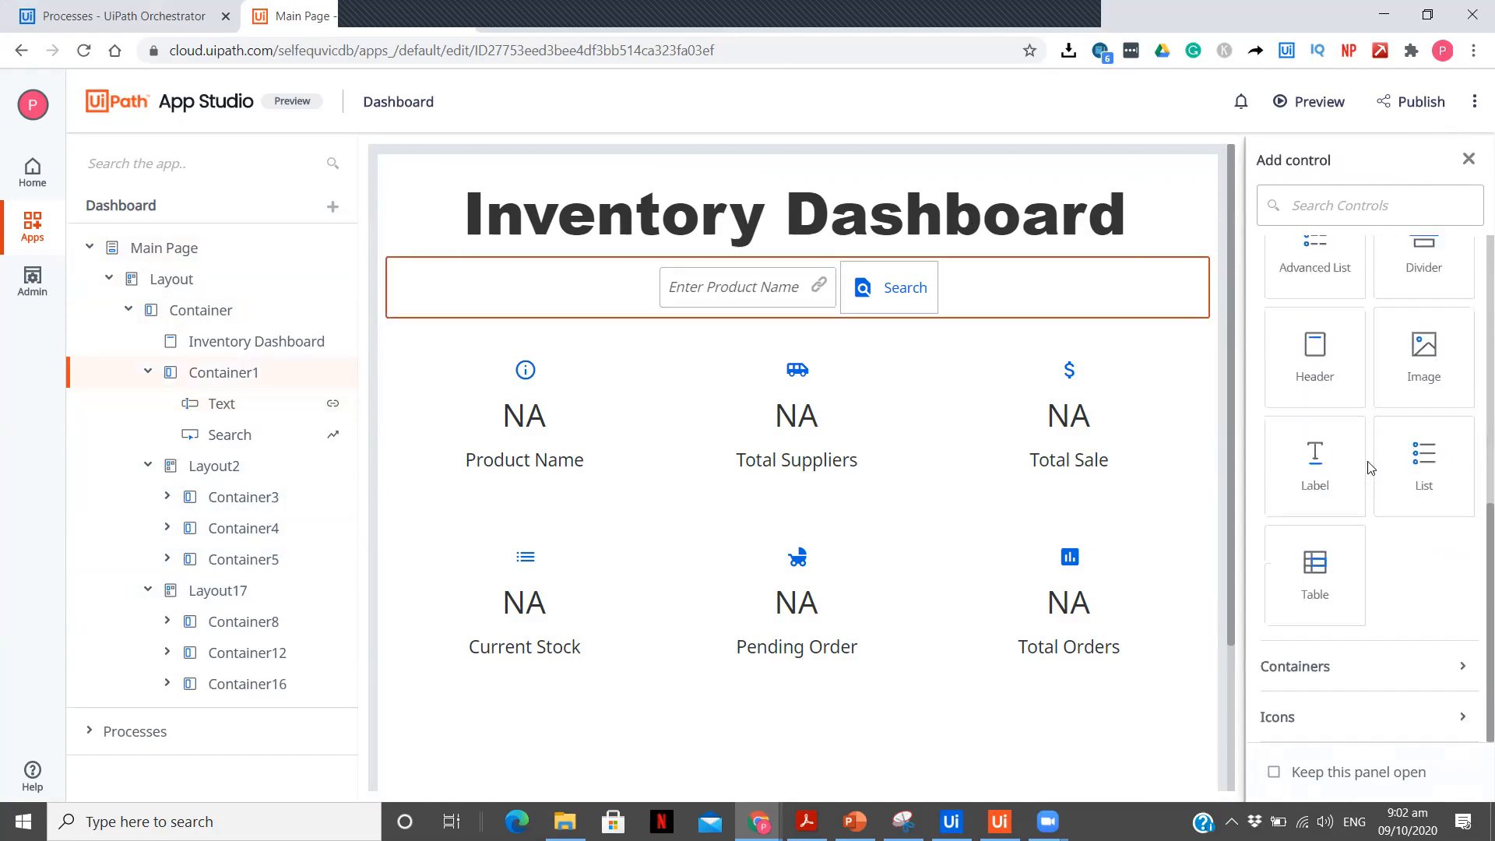
pyautogui.click(1328, 677)
pyautogui.scroll(-3, 1328, 670)
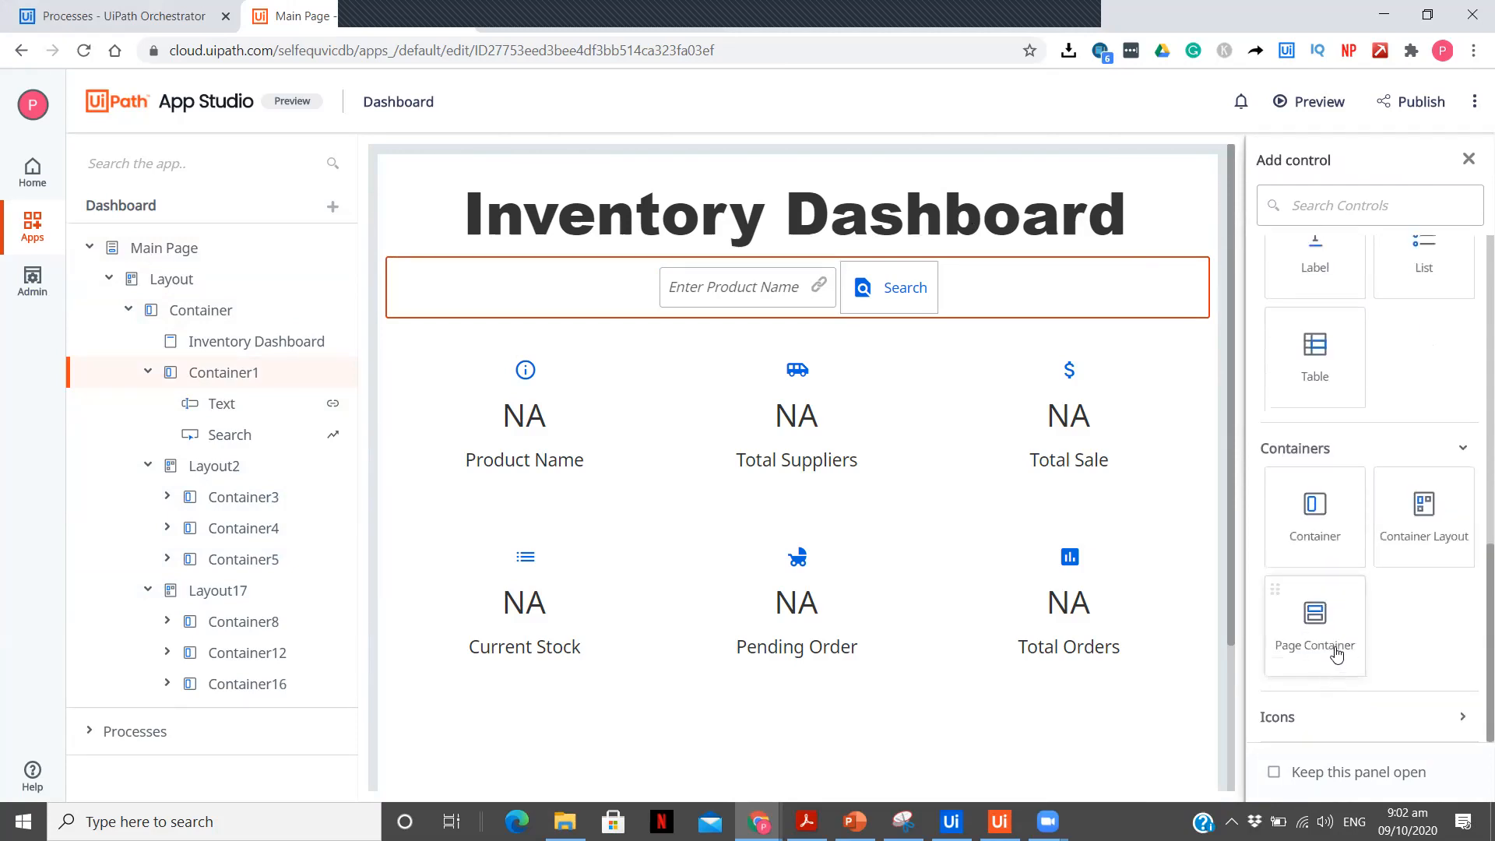
pyautogui.moveTo(1321, 630); pyautogui.dragTo(1092, 308)
pyautogui.click(1468, 159)
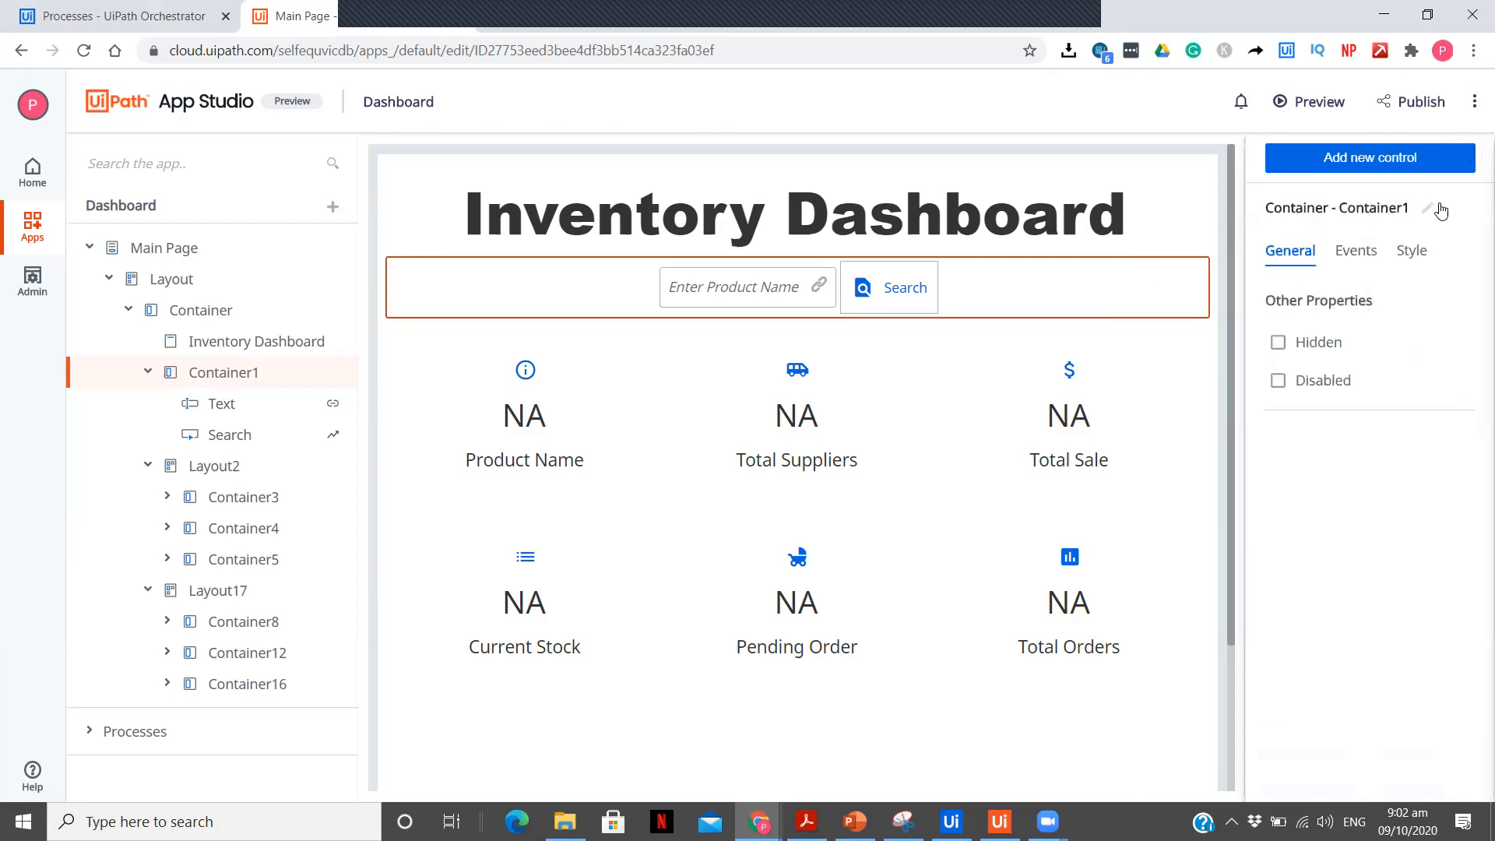
pyautogui.click(1419, 256)
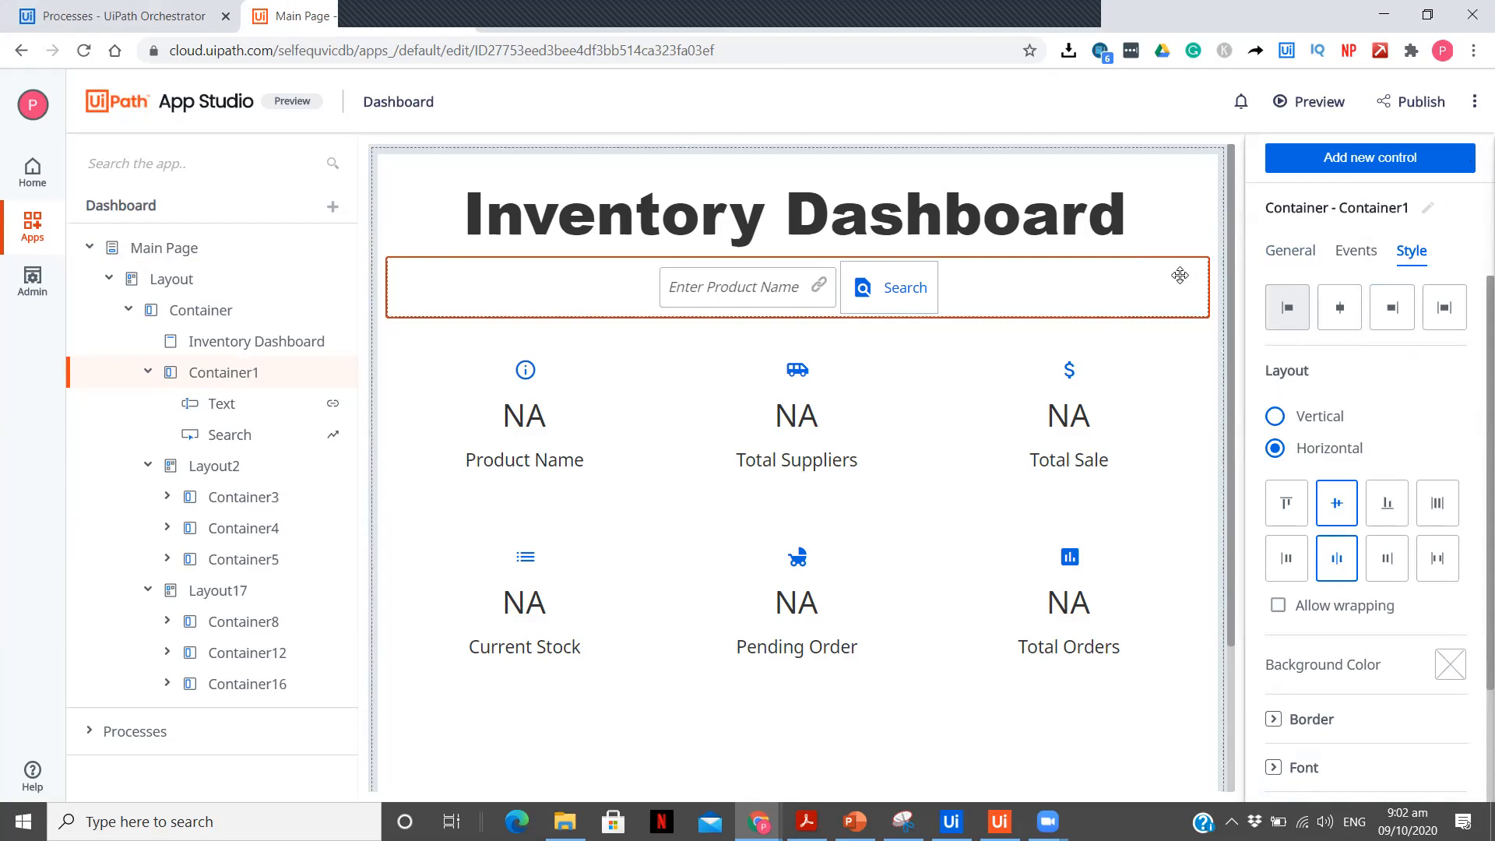
# Inspect the style of Layout2 and its Product Name, Total Suppliers and Total Sale containers
pyautogui.click(1187, 382)
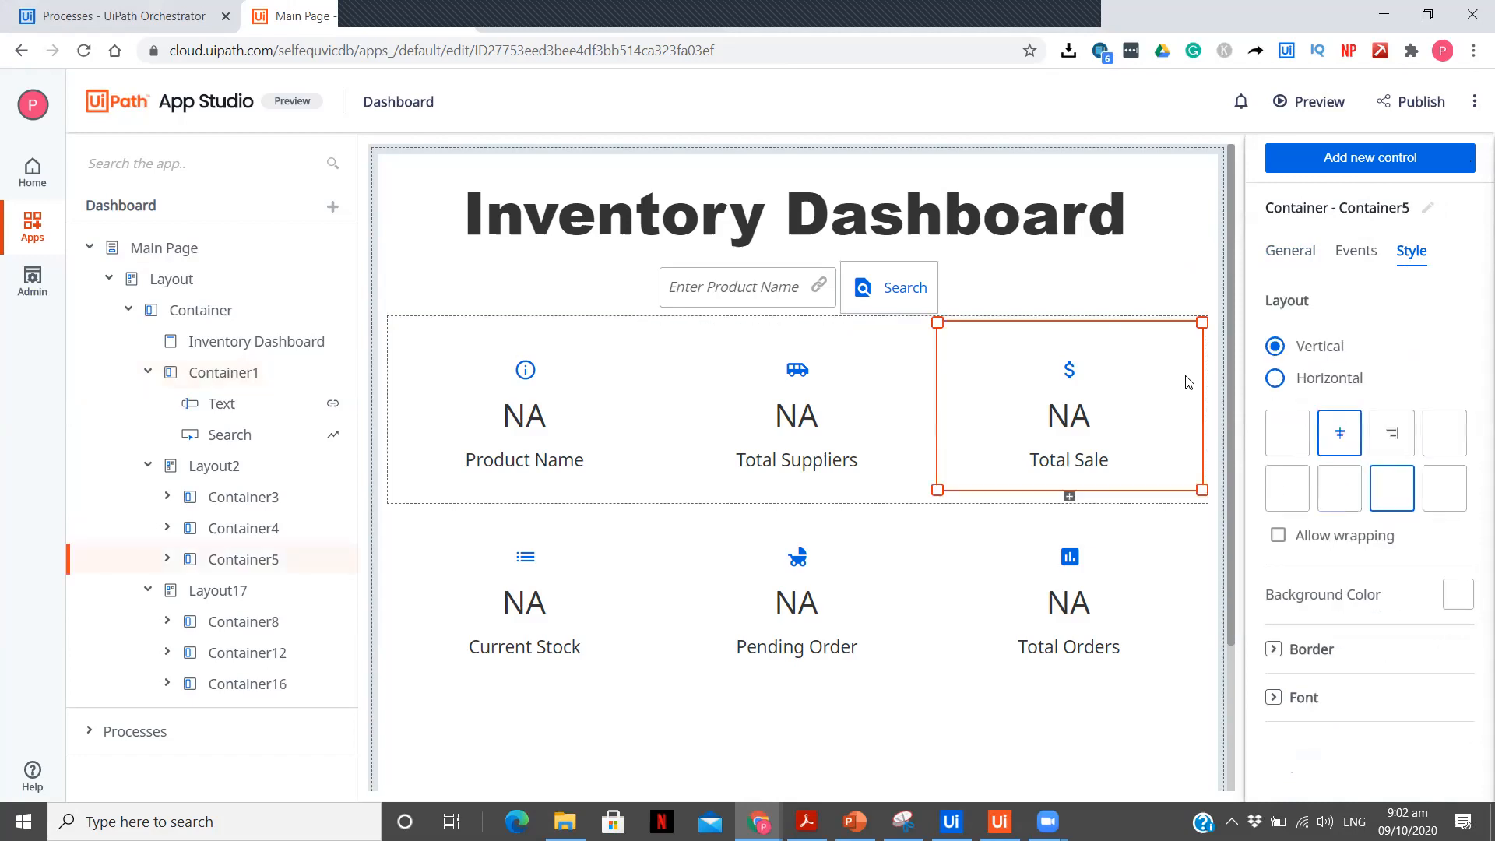
pyautogui.click(391, 323)
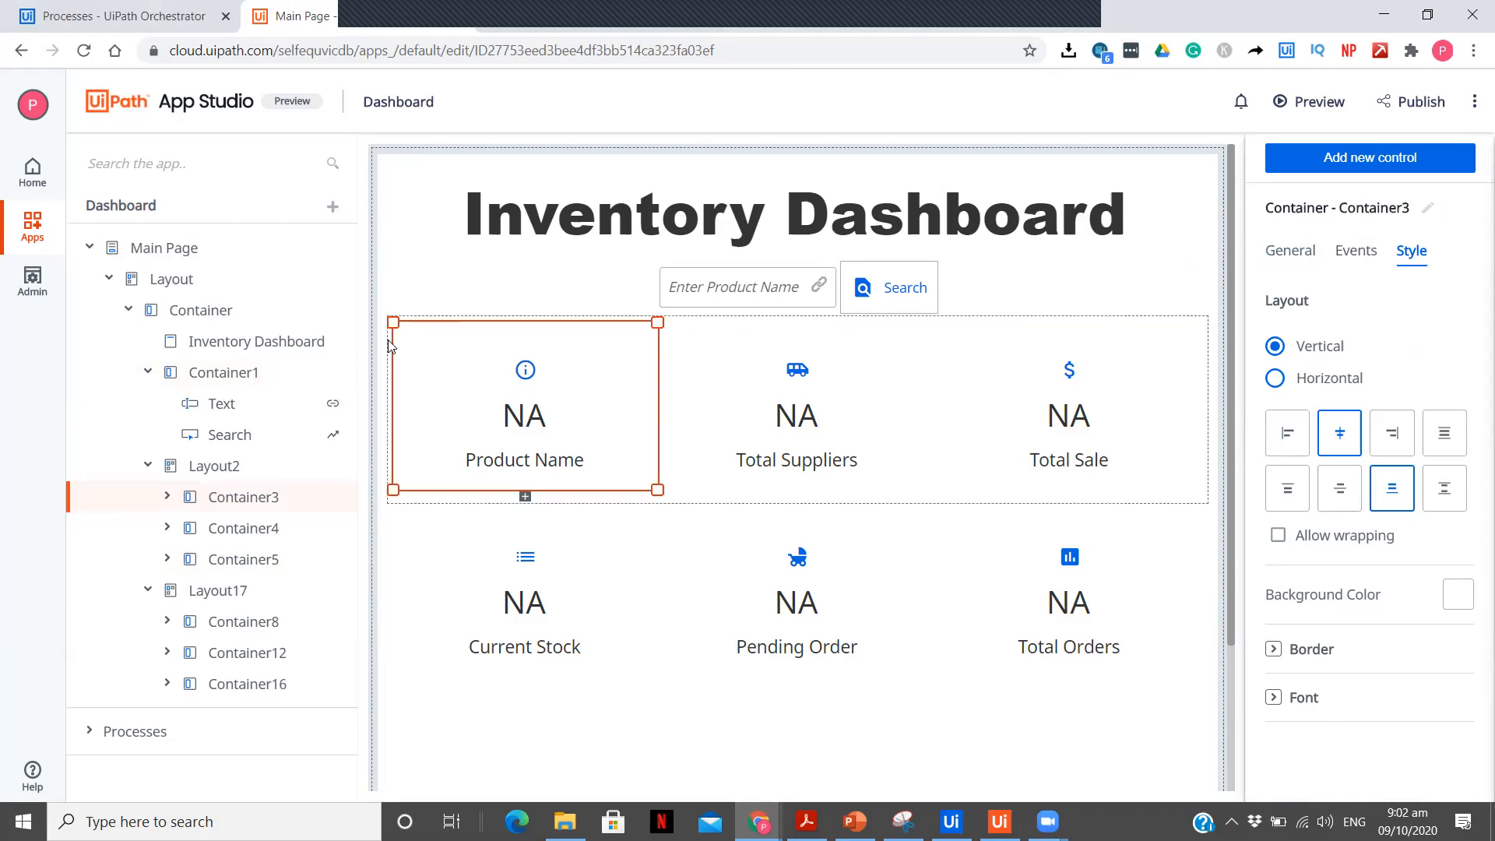
pyautogui.click(390, 346)
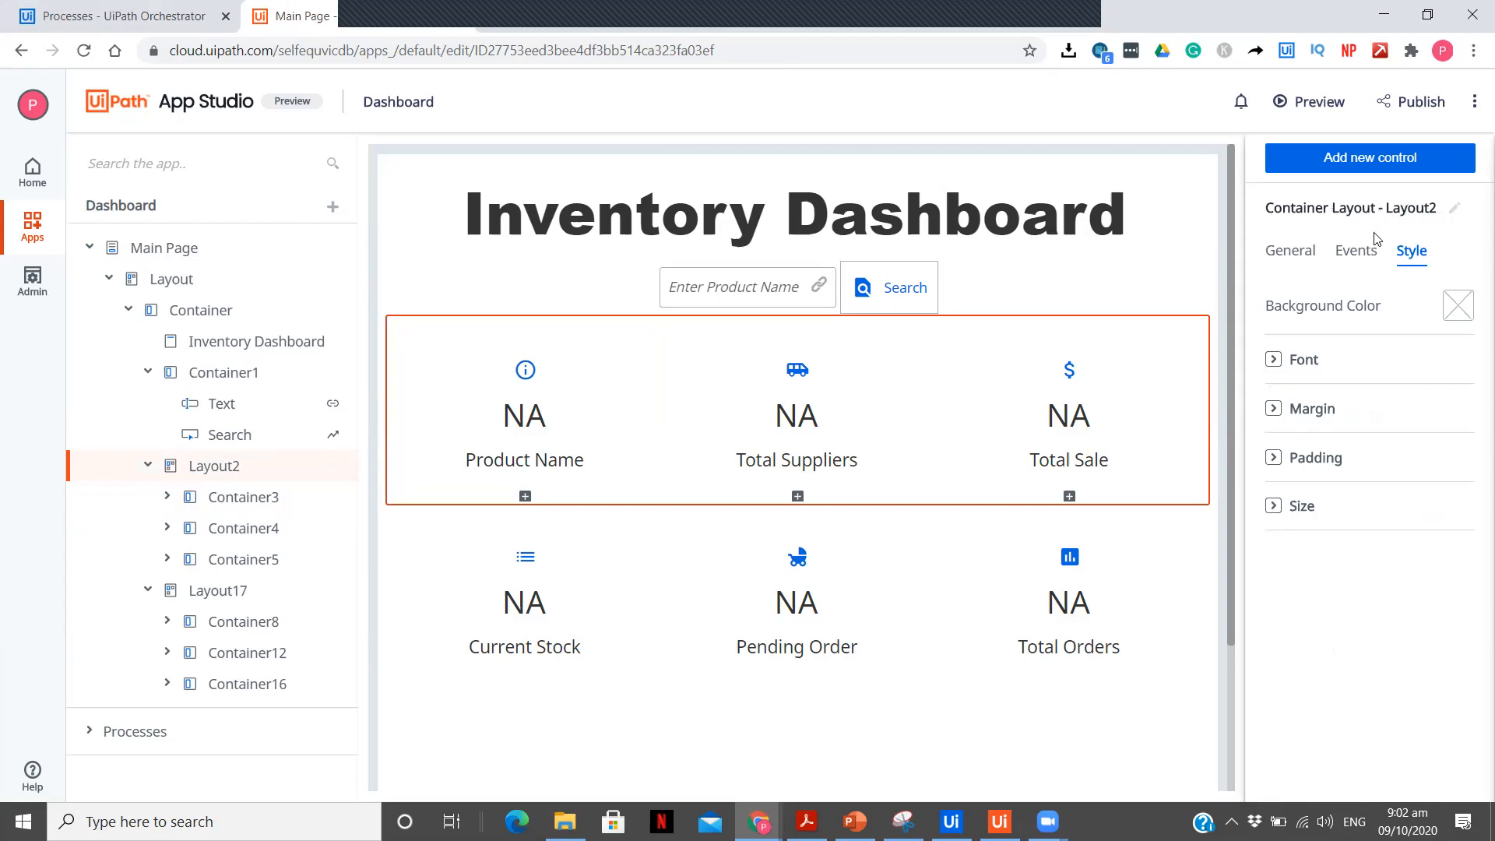
pyautogui.click(584, 420)
pyautogui.click(600, 411)
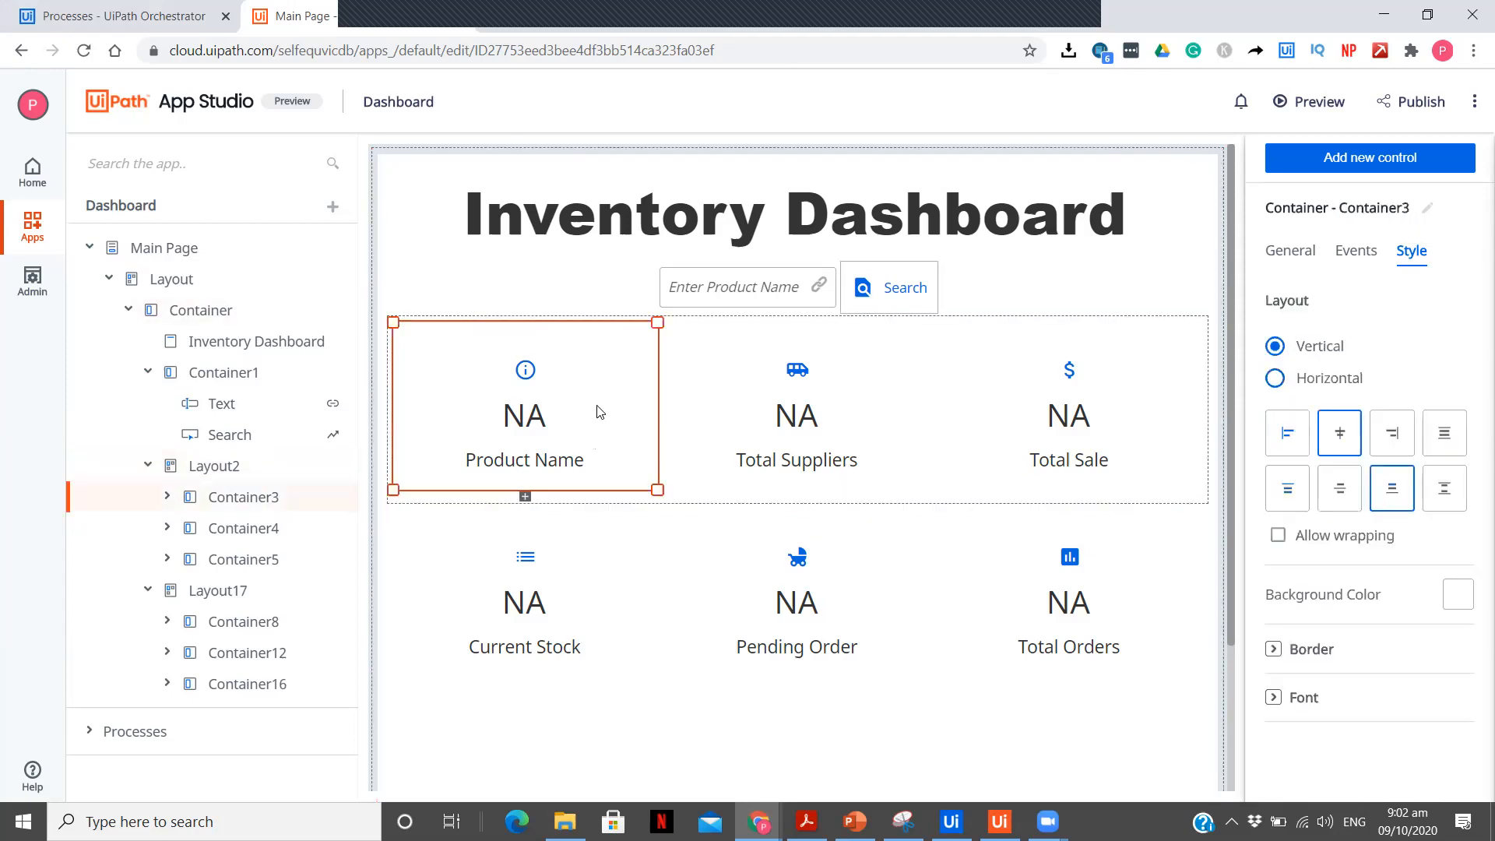
pyautogui.click(734, 396)
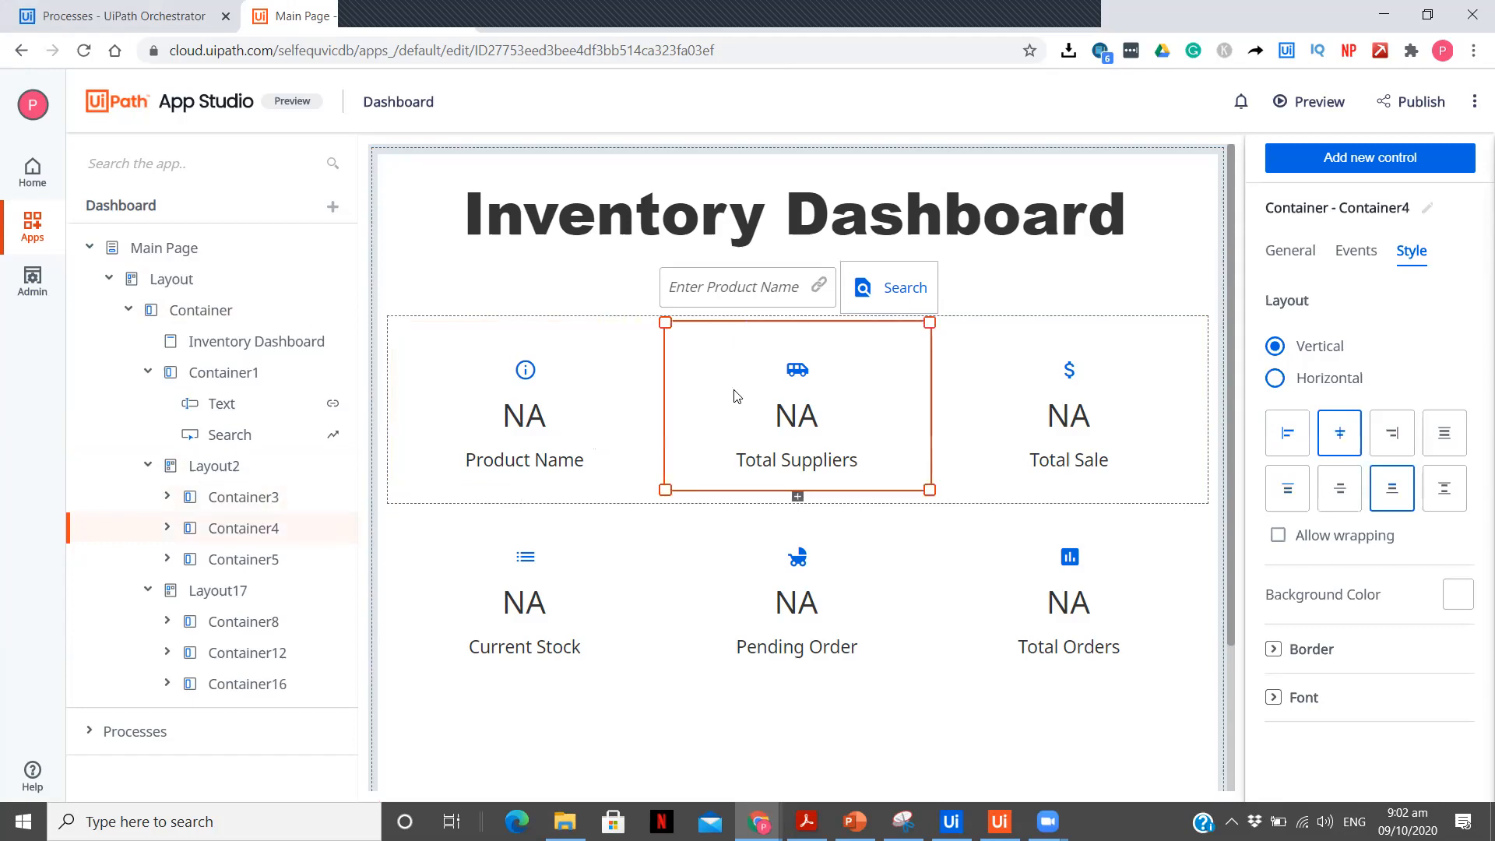
pyautogui.click(970, 382)
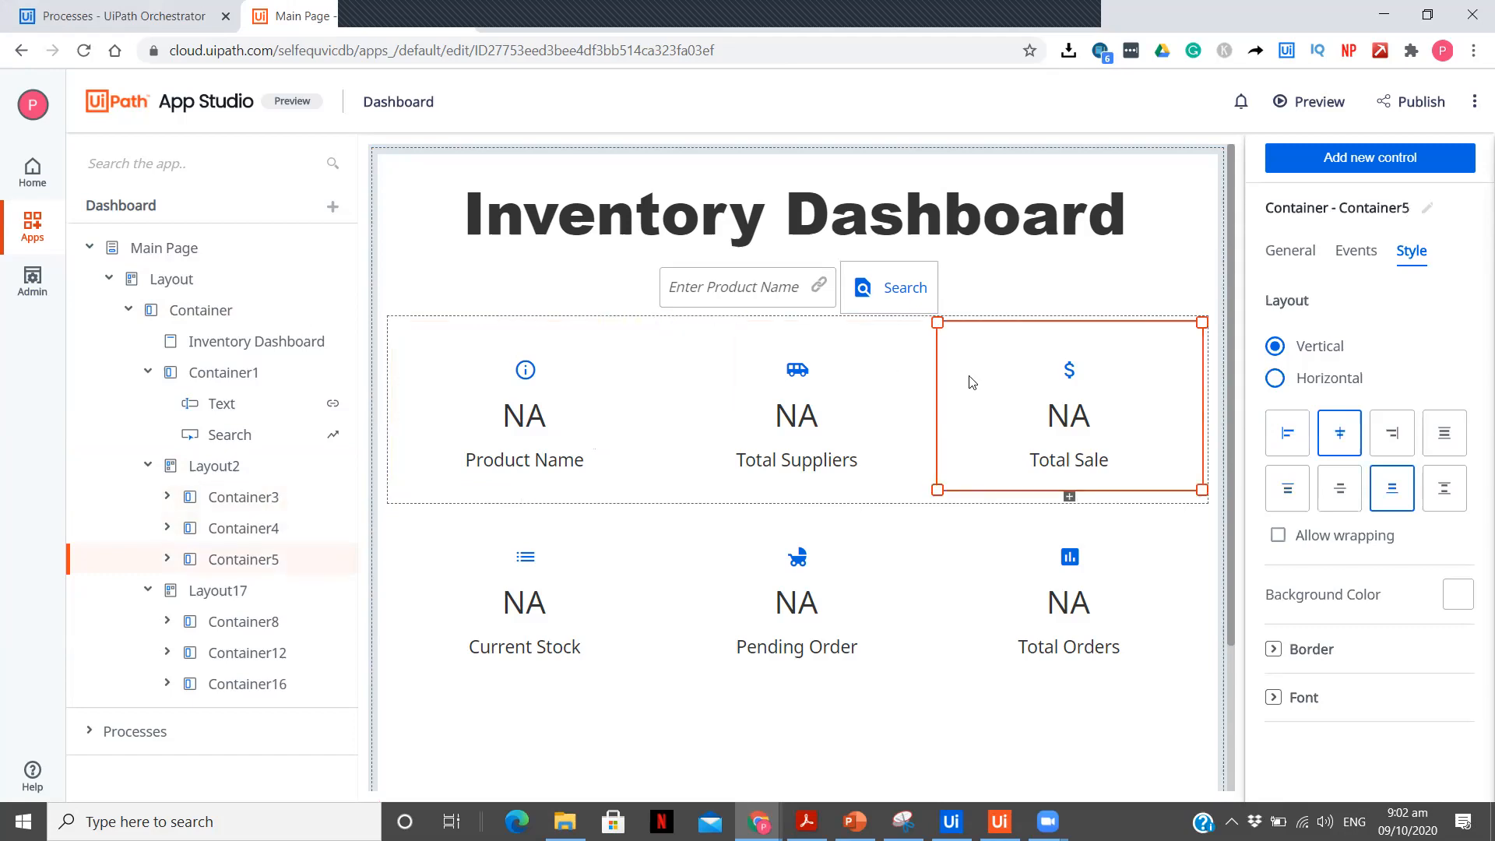
# Compare the styles of the NA and Product Name labels in Container3, and show the Product Name label's general properties
pyautogui.click(525, 455)
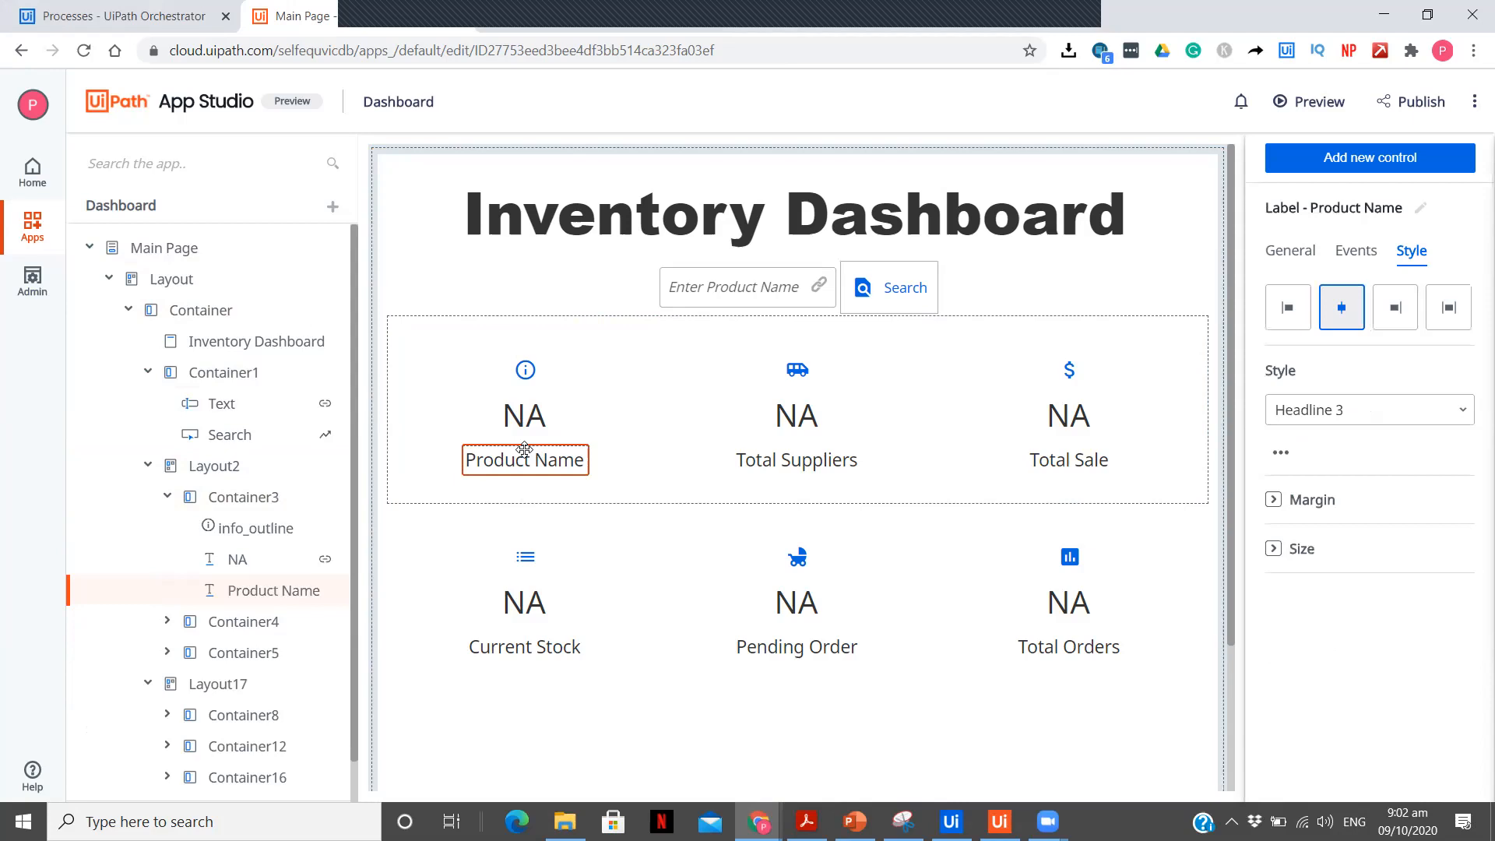
pyautogui.click(525, 418)
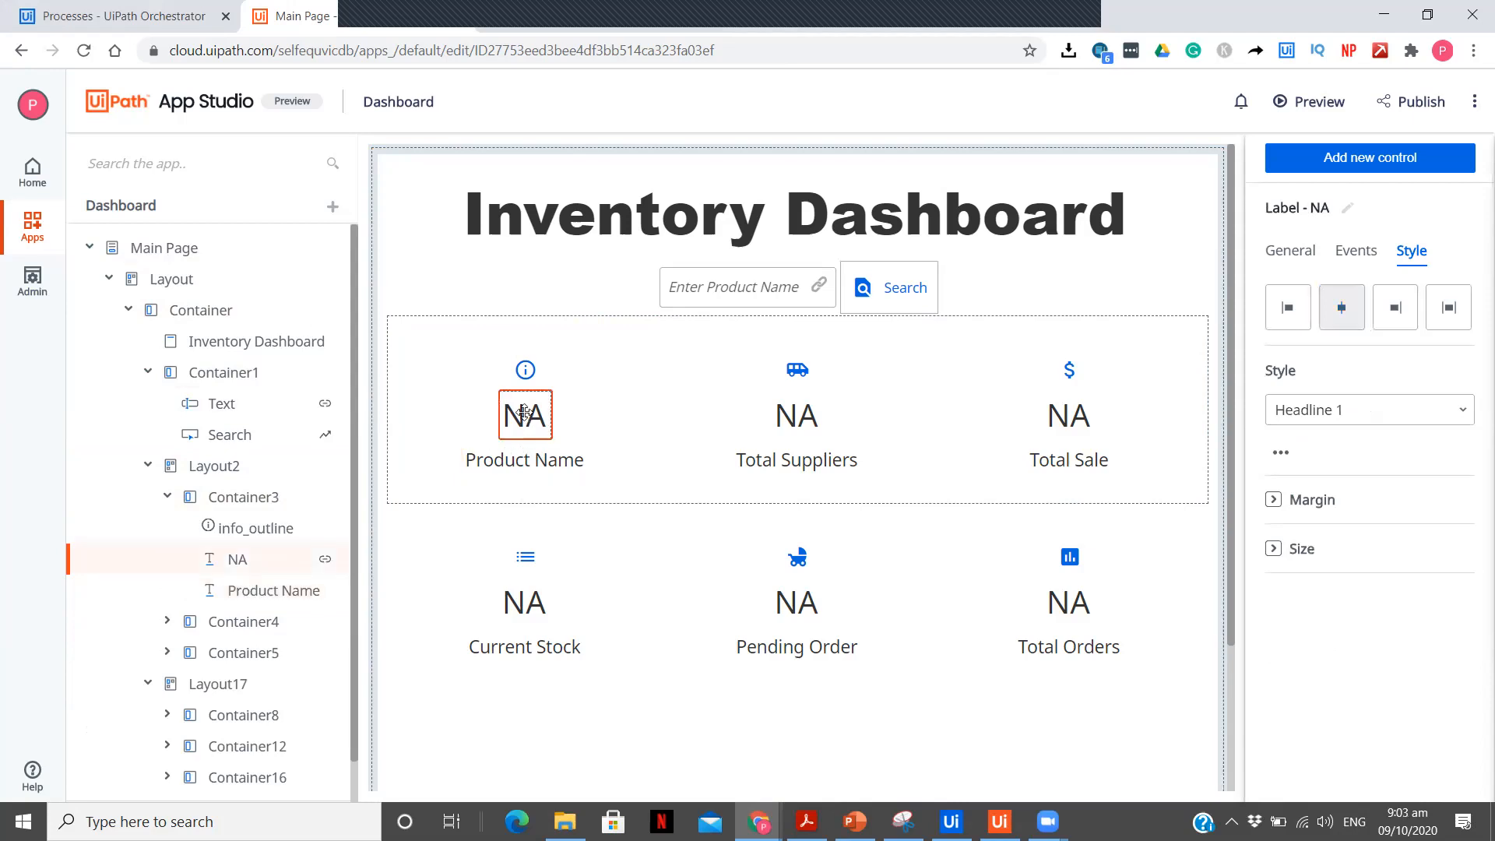
pyautogui.click(516, 455)
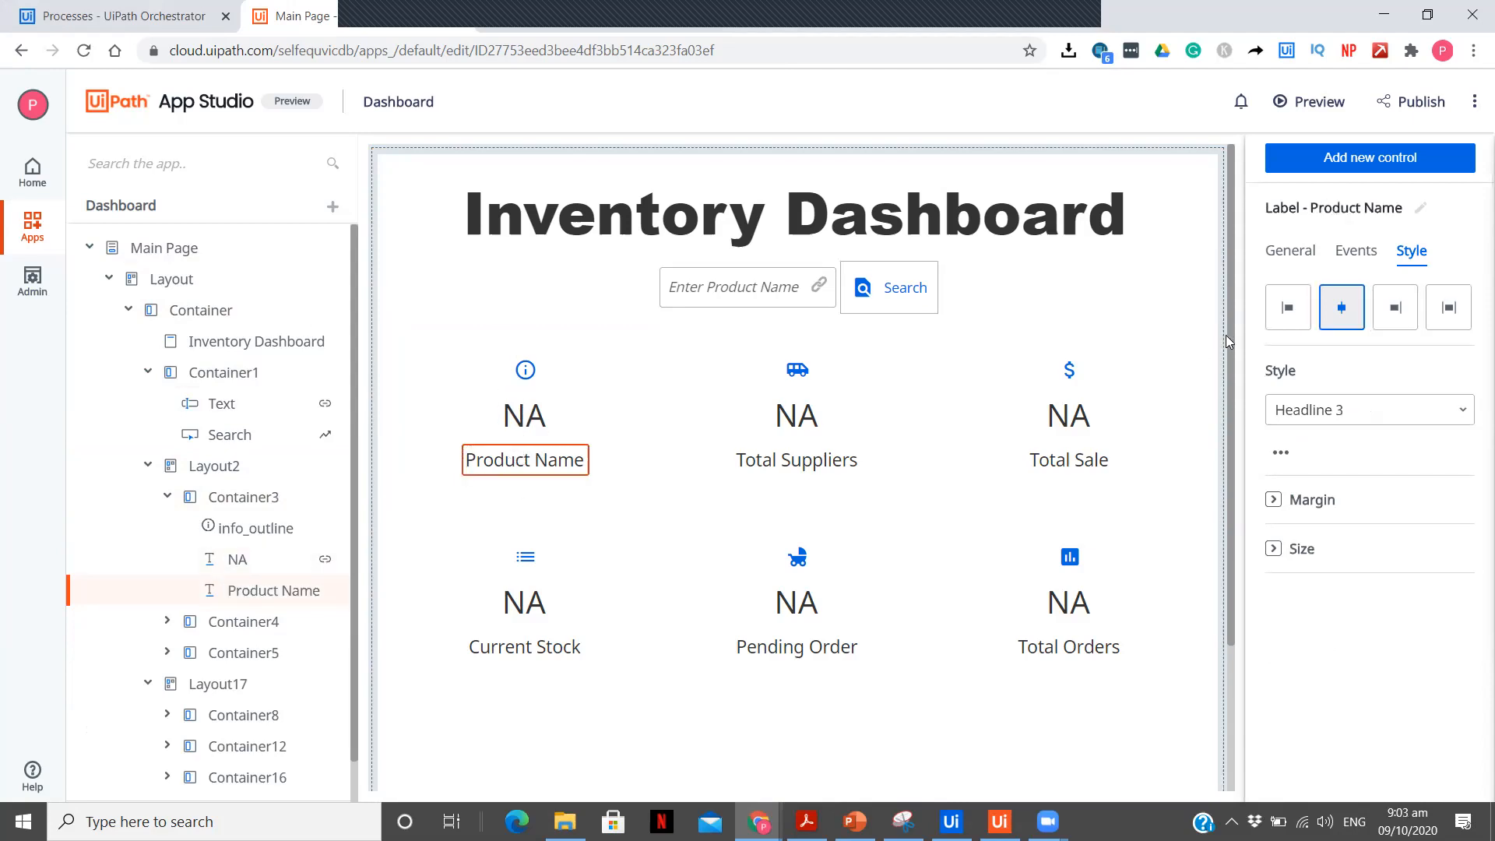
pyautogui.click(1277, 272)
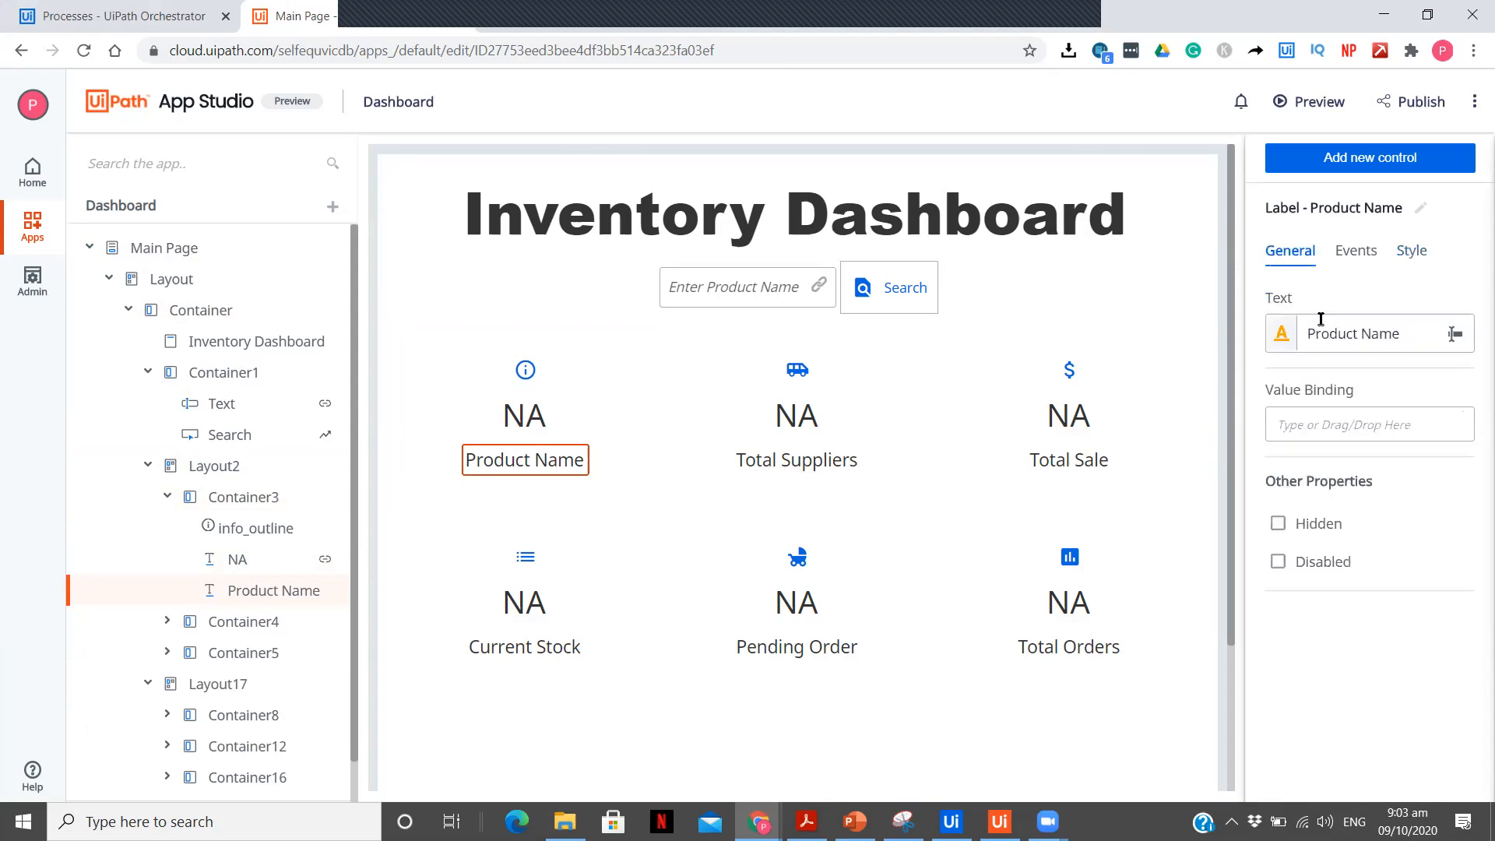
# Compare the general properties of the NA label, the Product Name label and the info icon in Container3
pyautogui.click(513, 419)
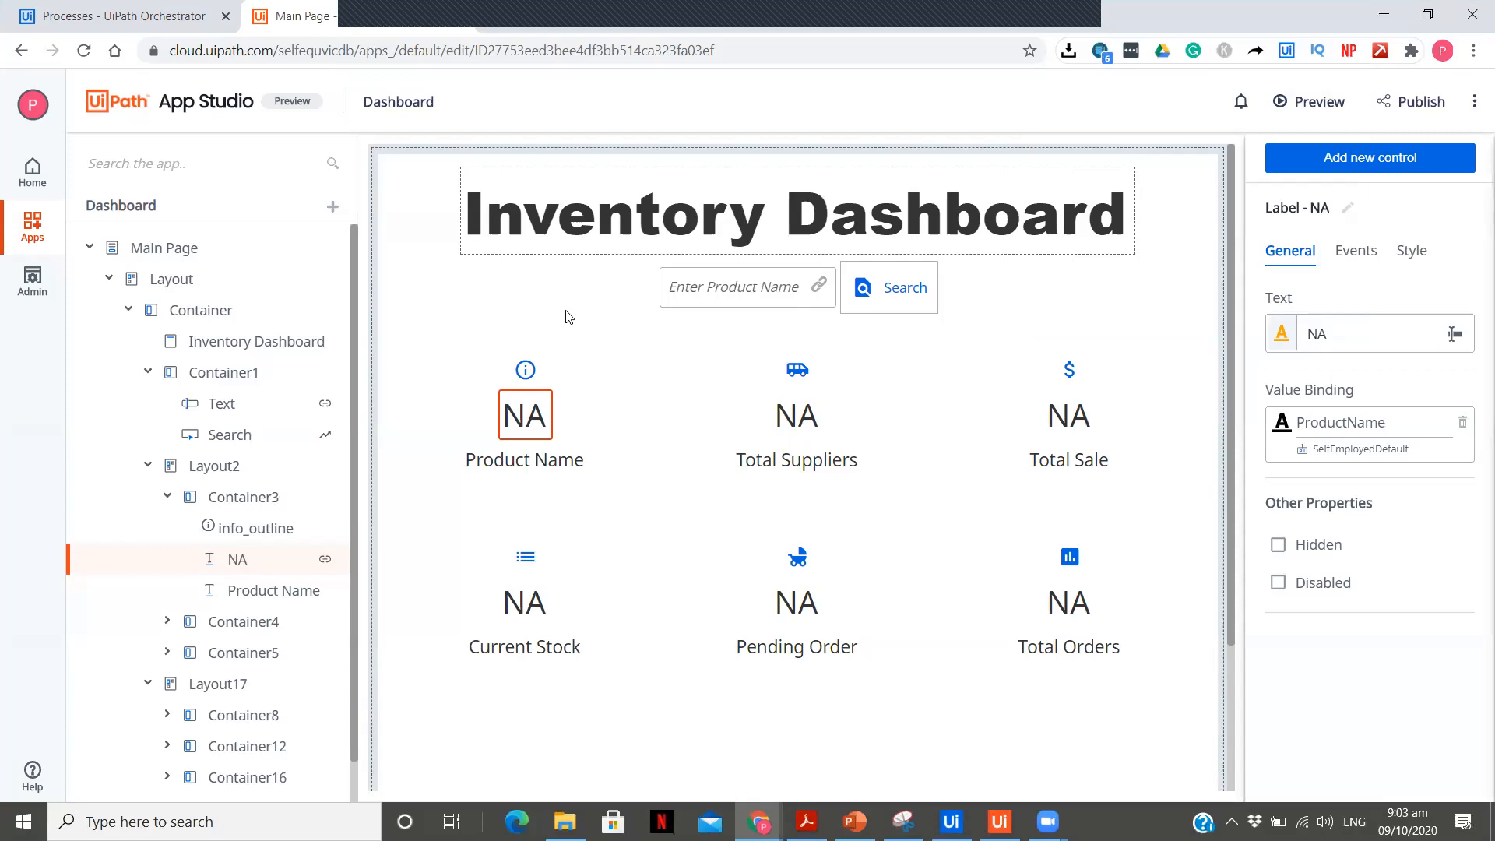
pyautogui.click(507, 460)
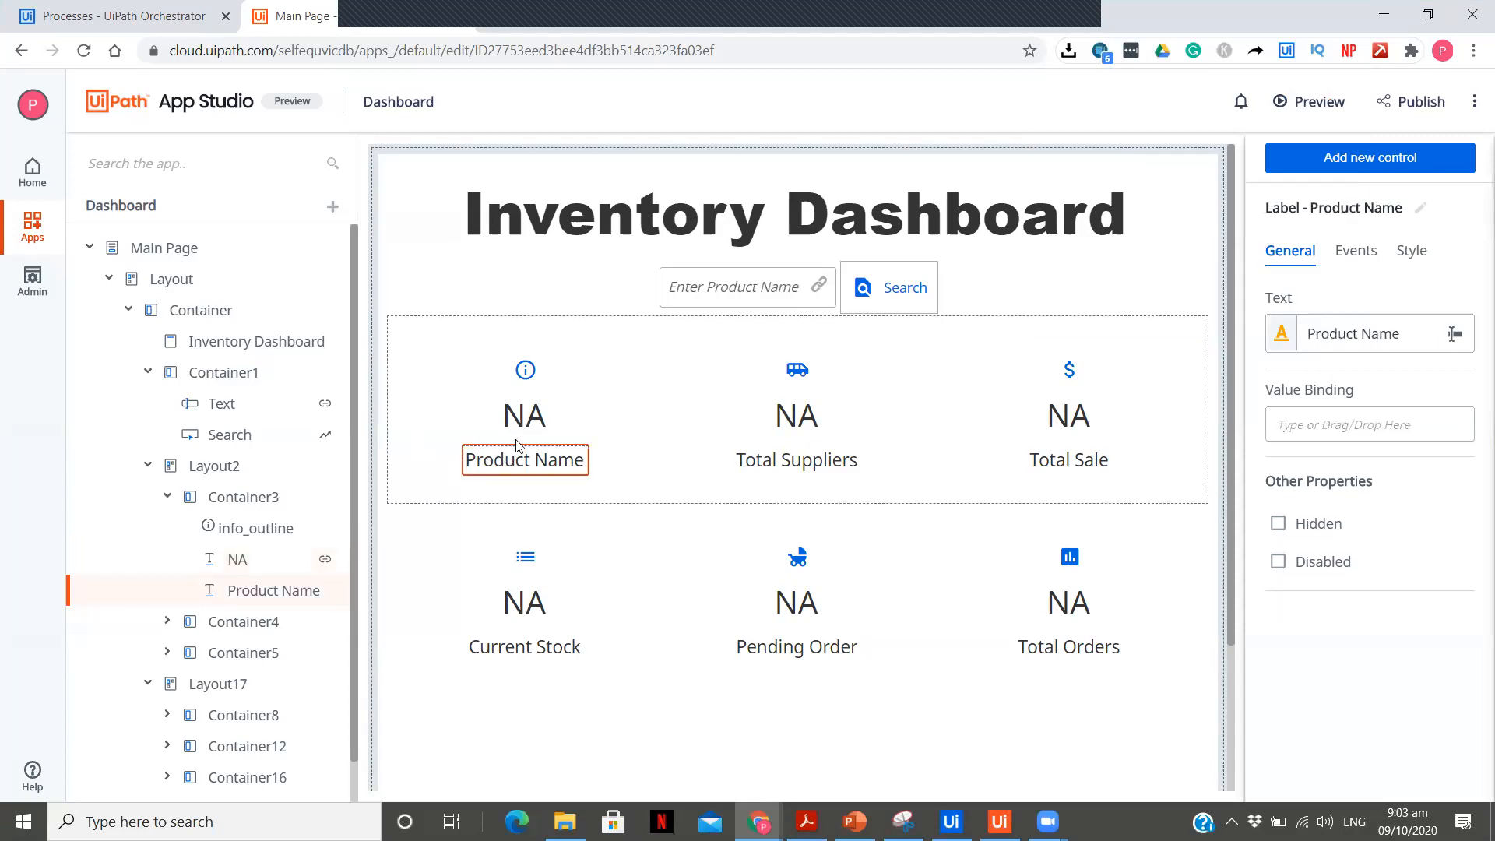
pyautogui.click(527, 426)
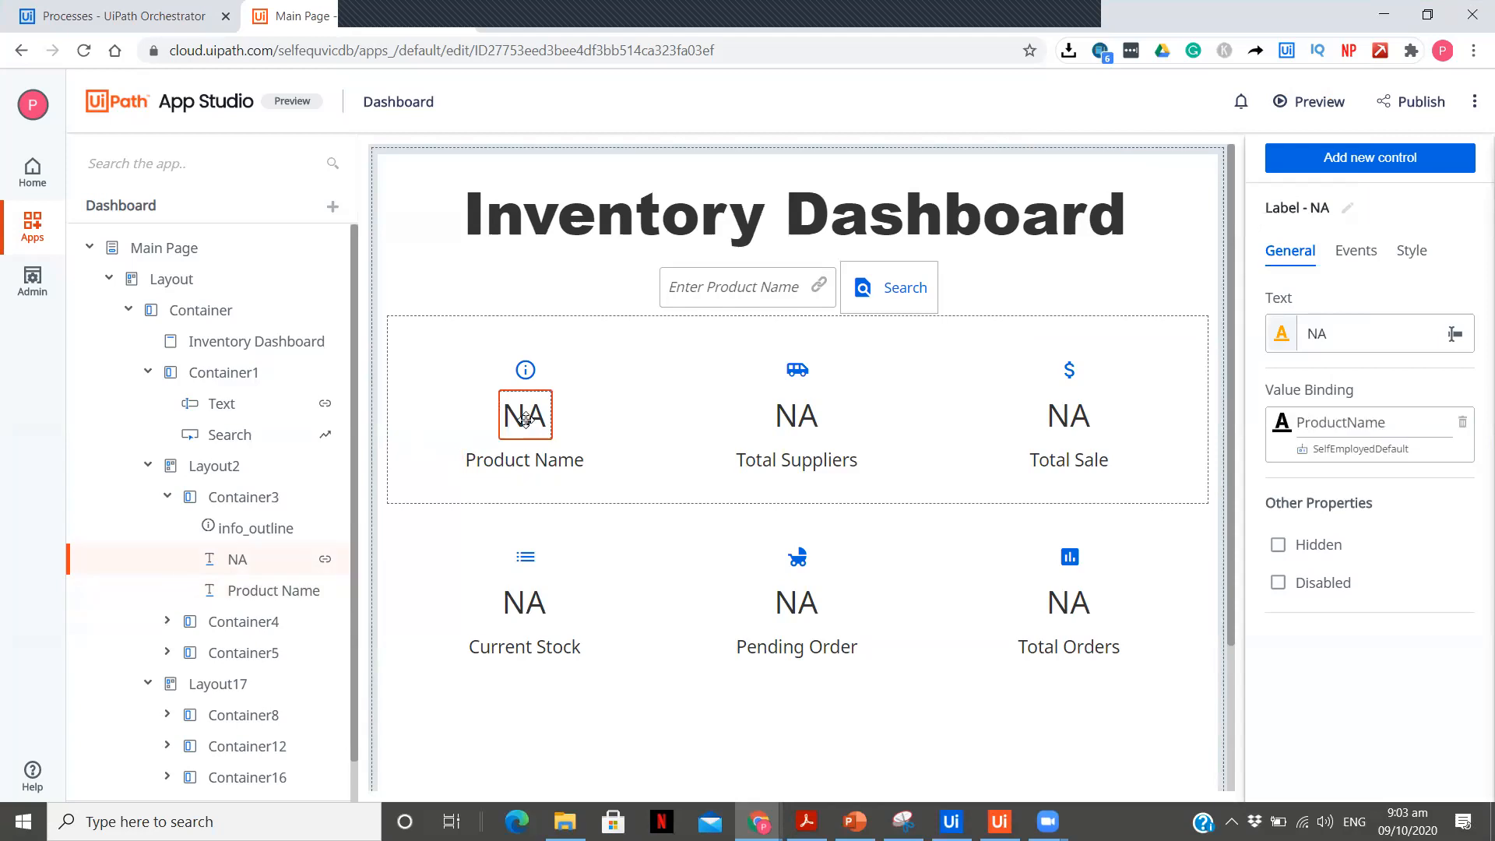
pyautogui.click(526, 366)
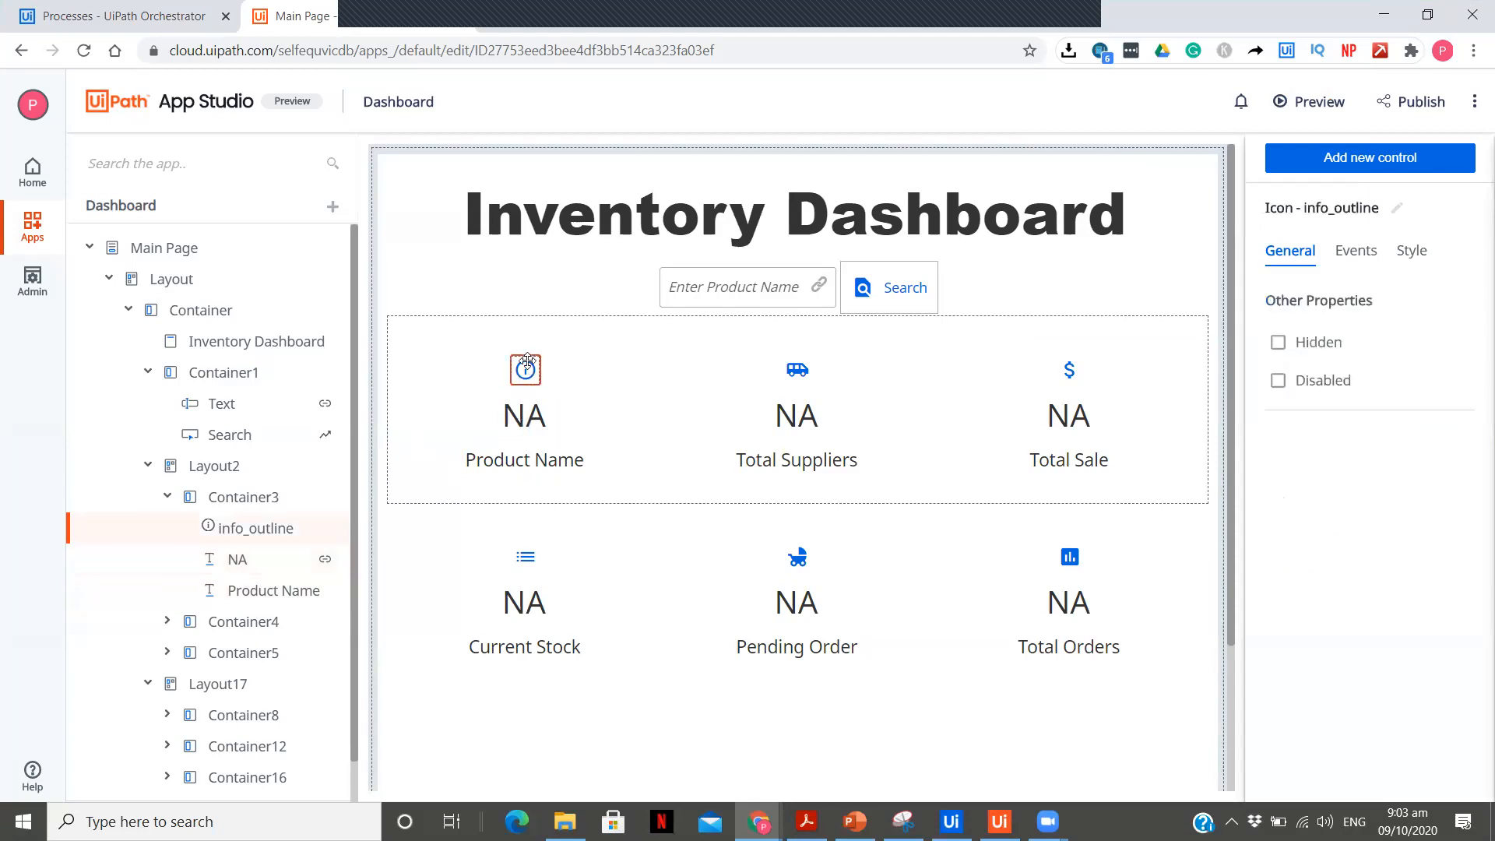
# Browse the full set of available icon controls that can be added to the Main Page
pyautogui.click(1353, 165)
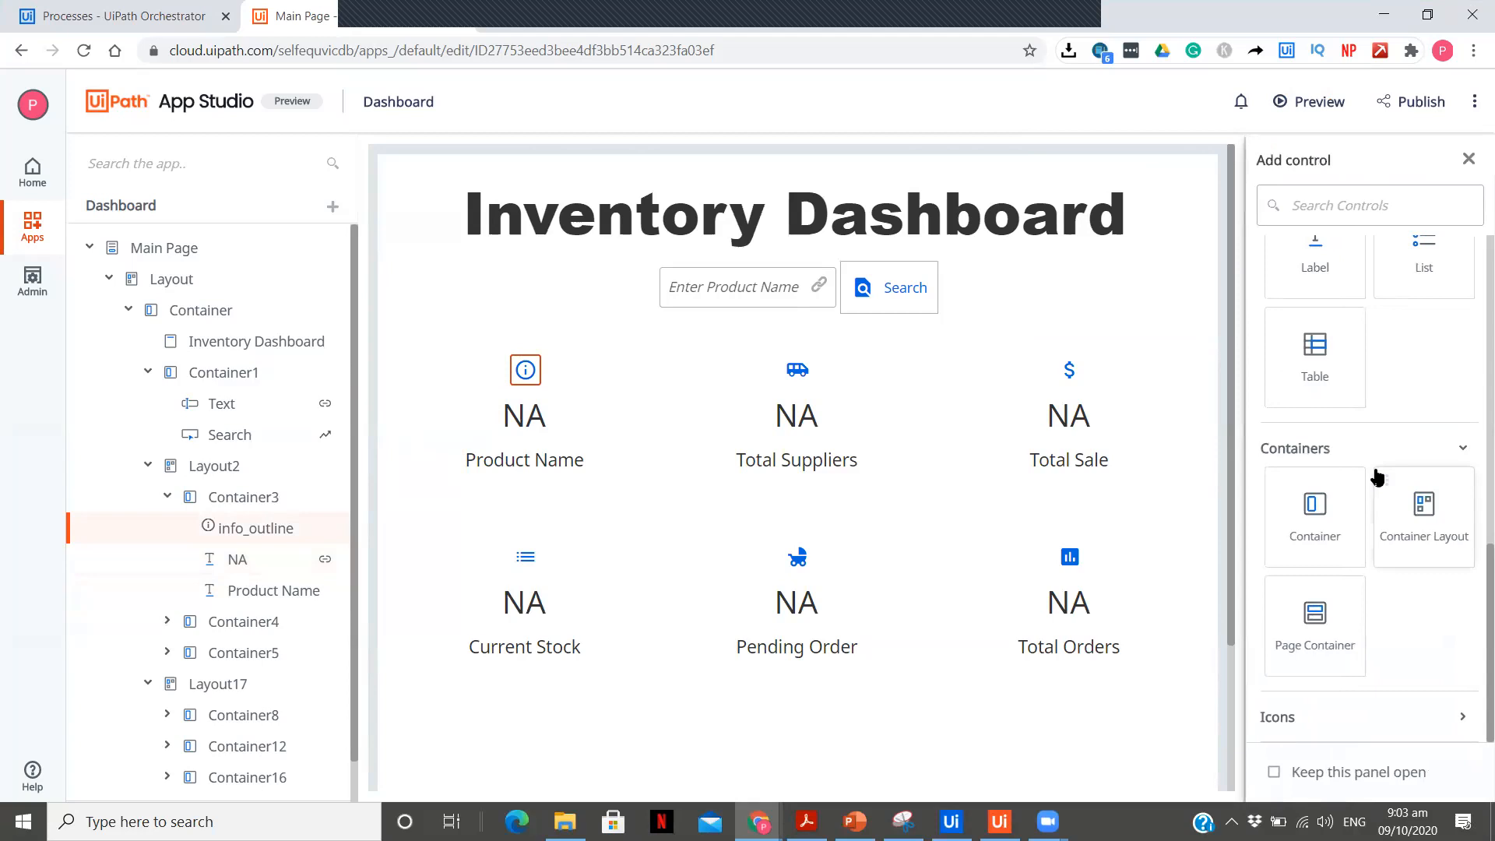
pyautogui.click(1405, 719)
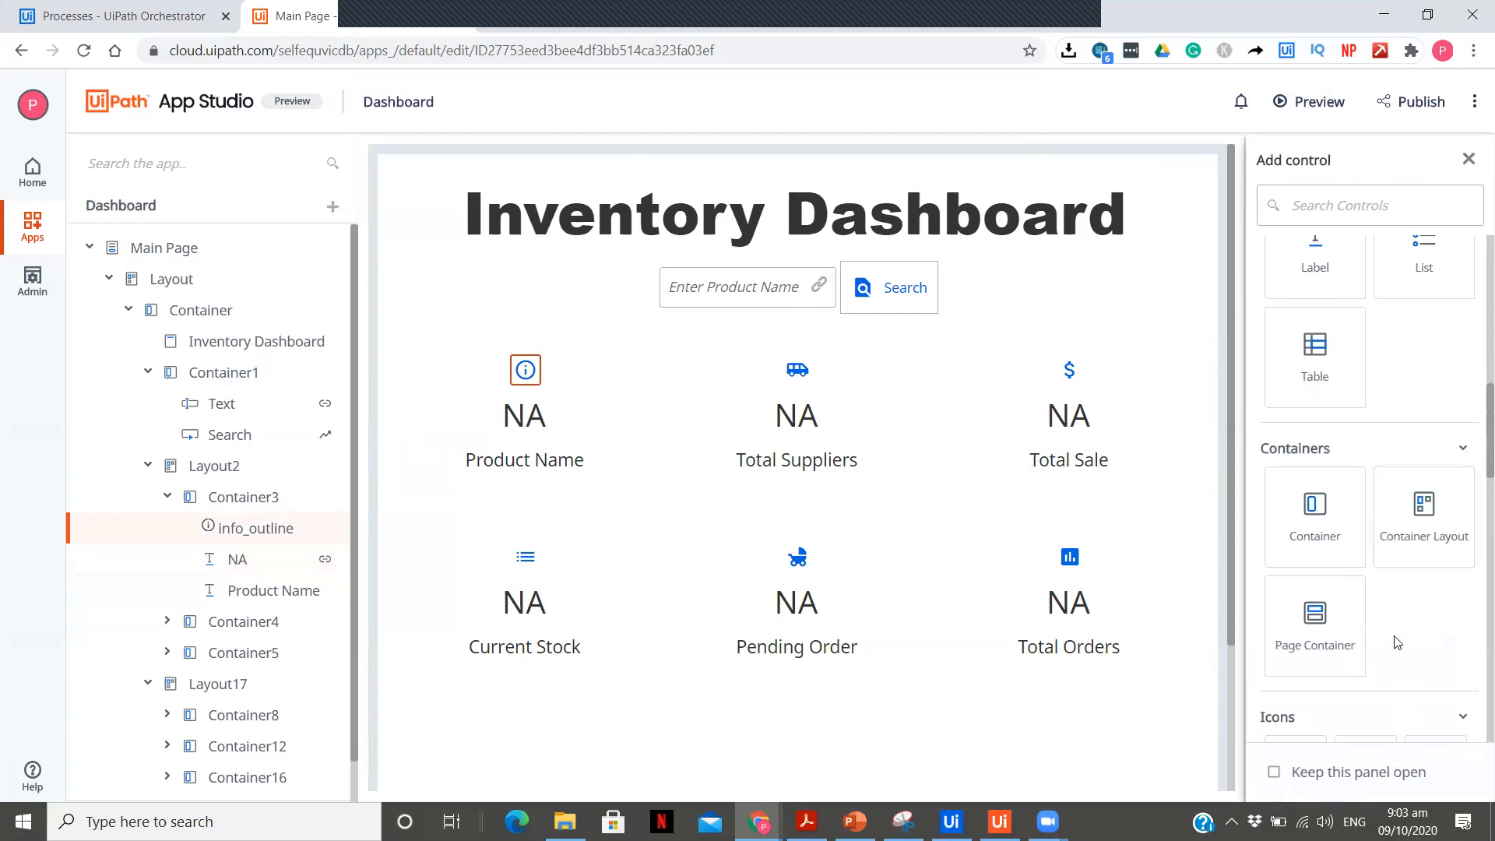
pyautogui.scroll(-4, 1397, 642)
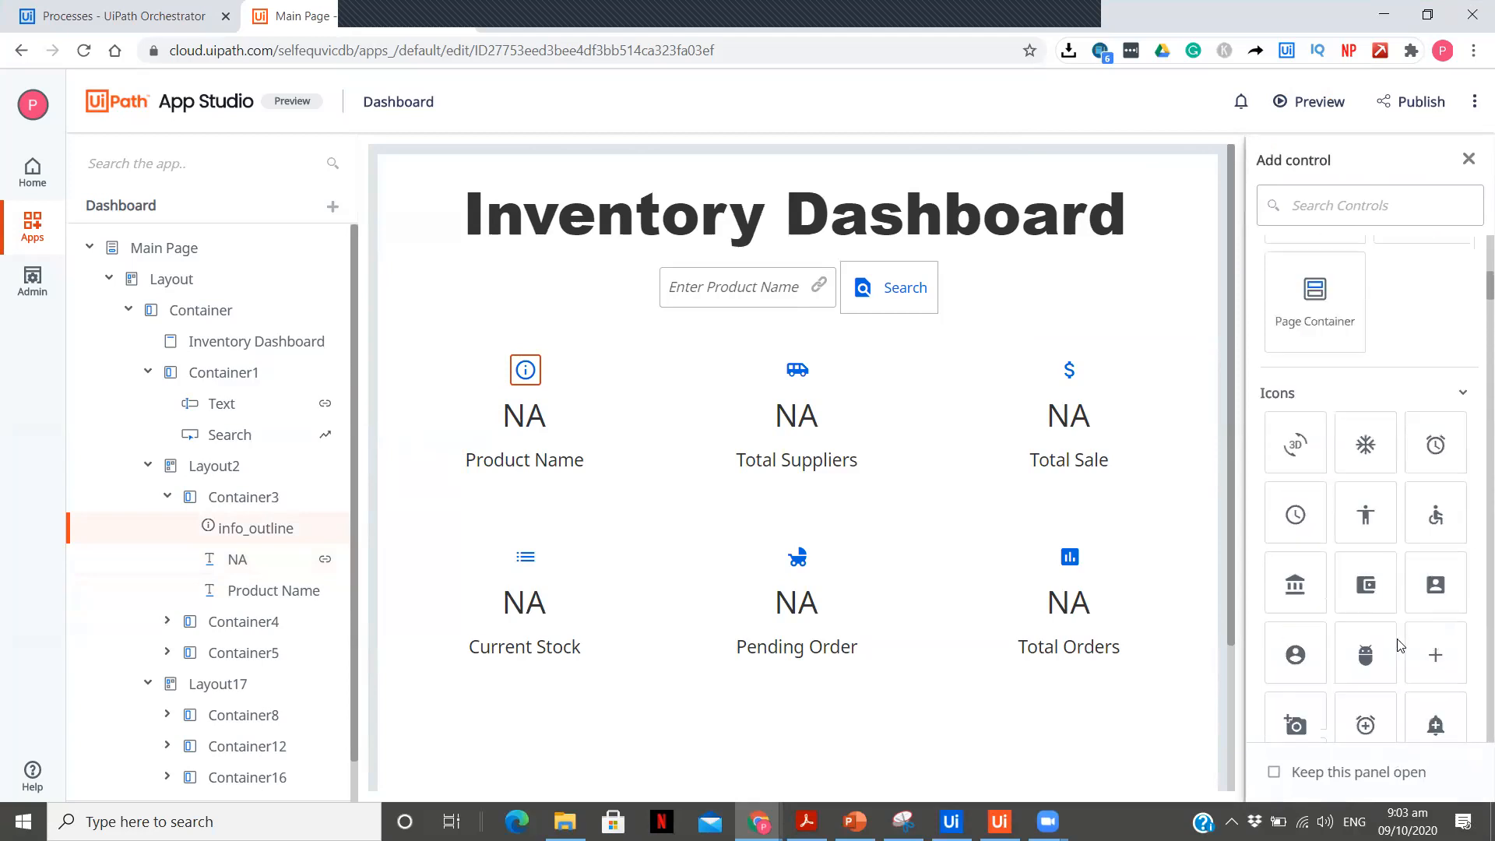
pyautogui.scroll(-8, 1397, 644)
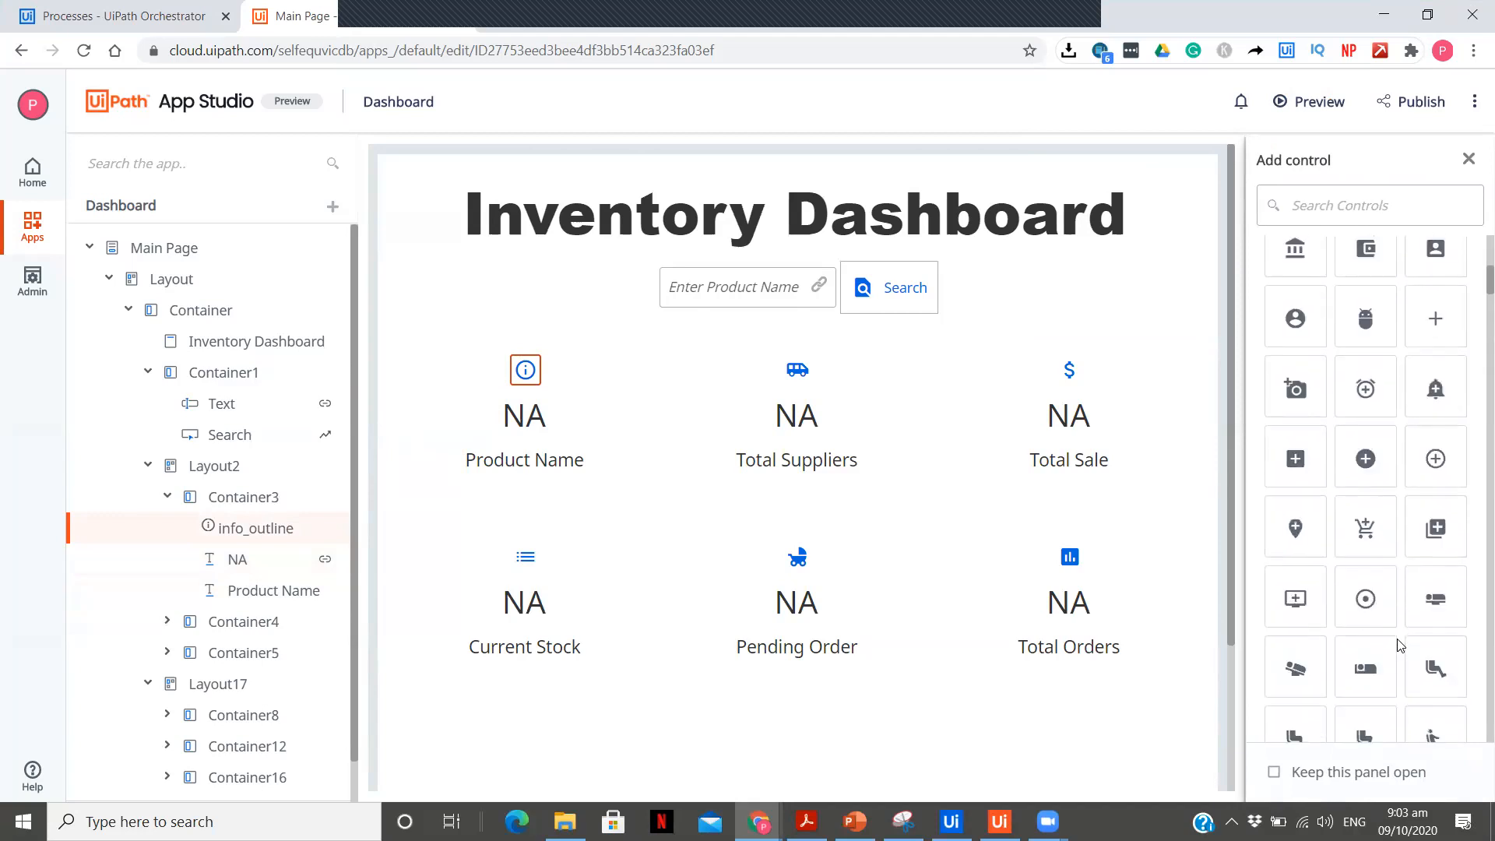
pyautogui.scroll(-10, 1397, 643)
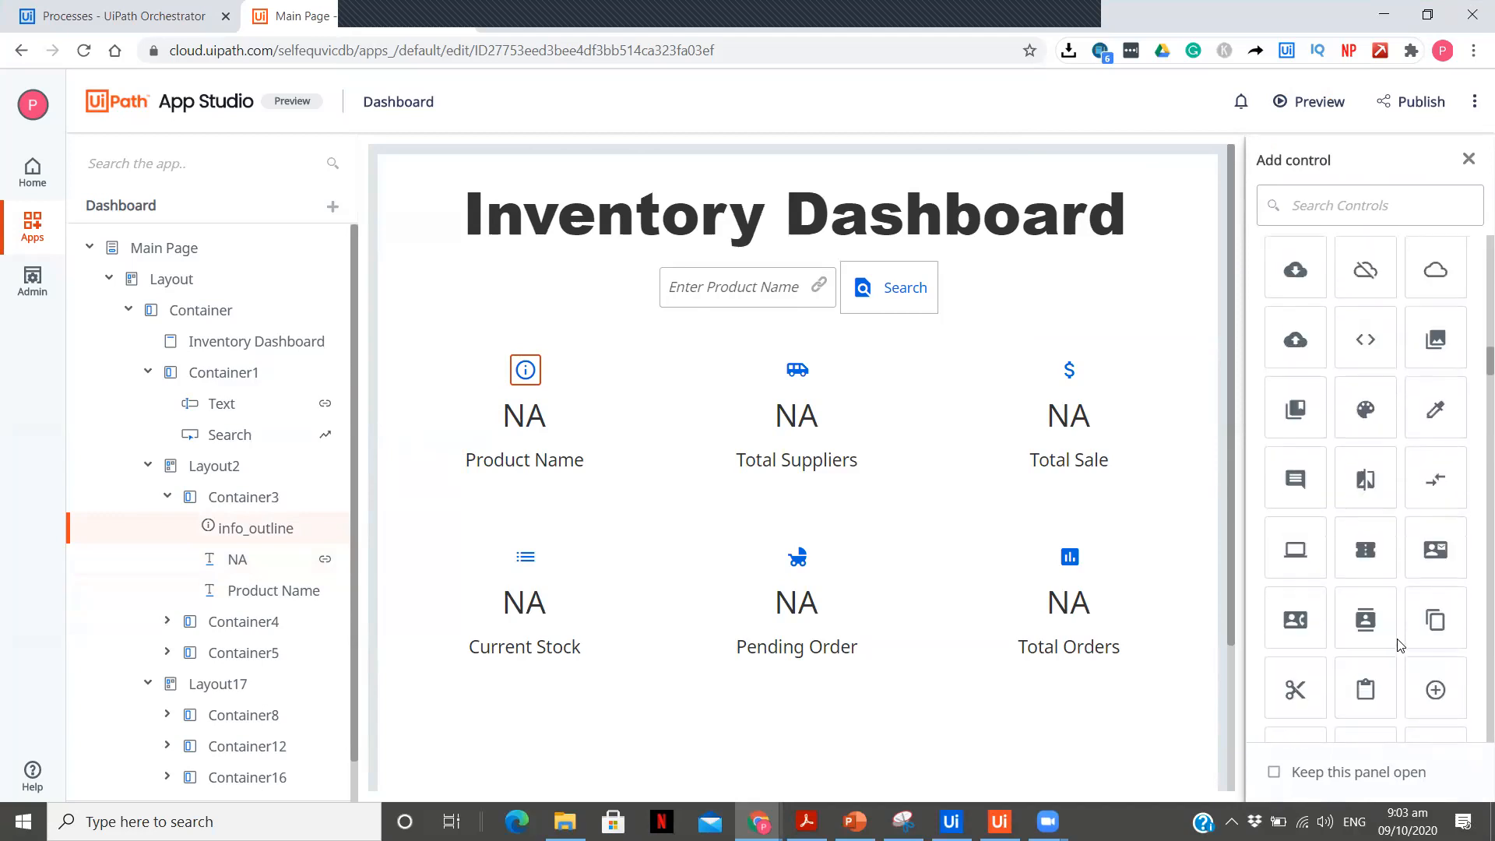
pyautogui.scroll(-10, 1398, 643)
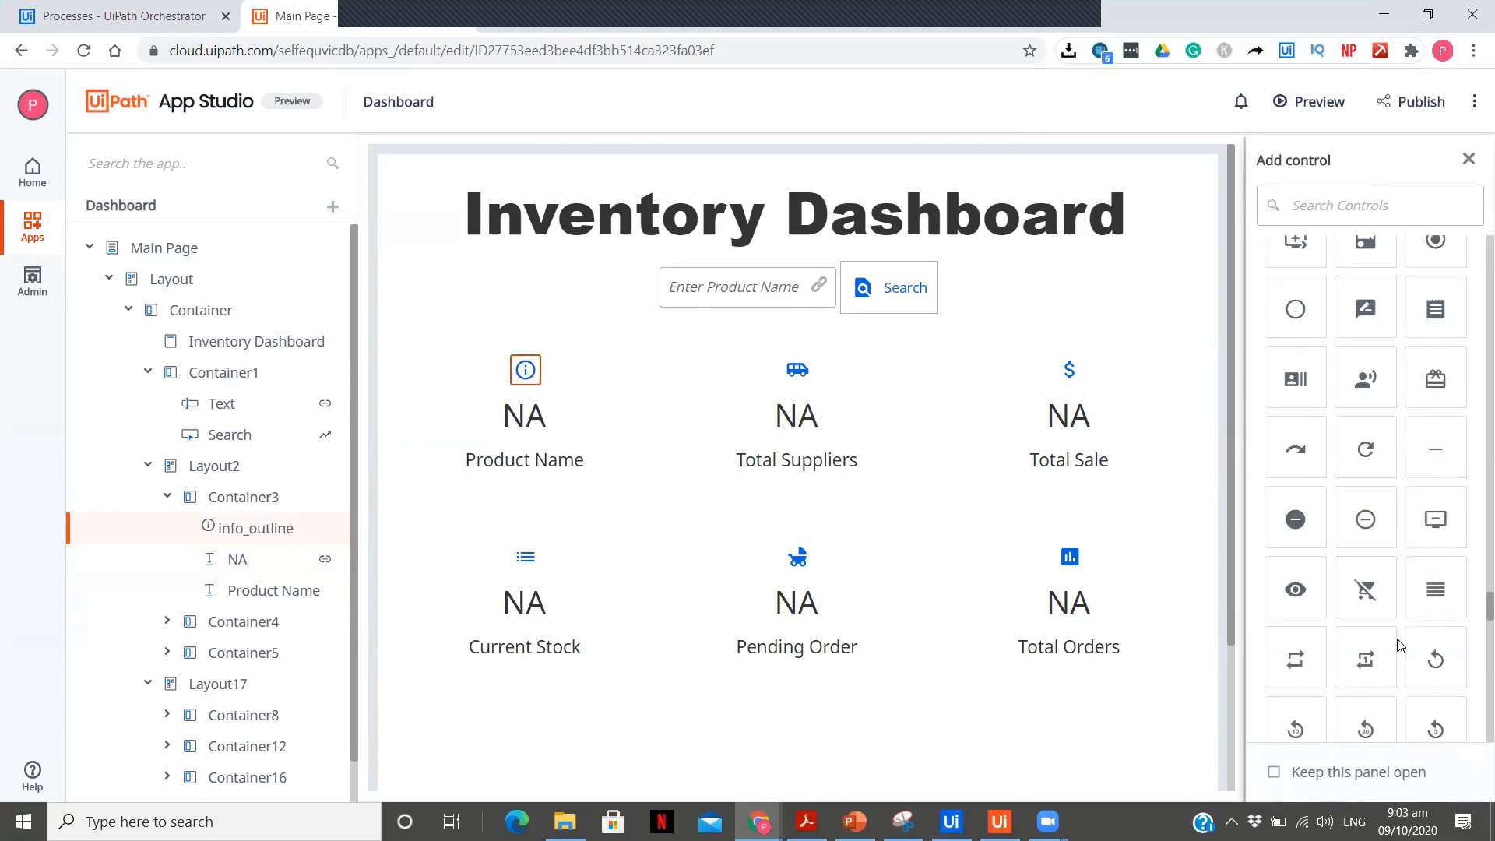
pyautogui.scroll(-5, 1397, 644)
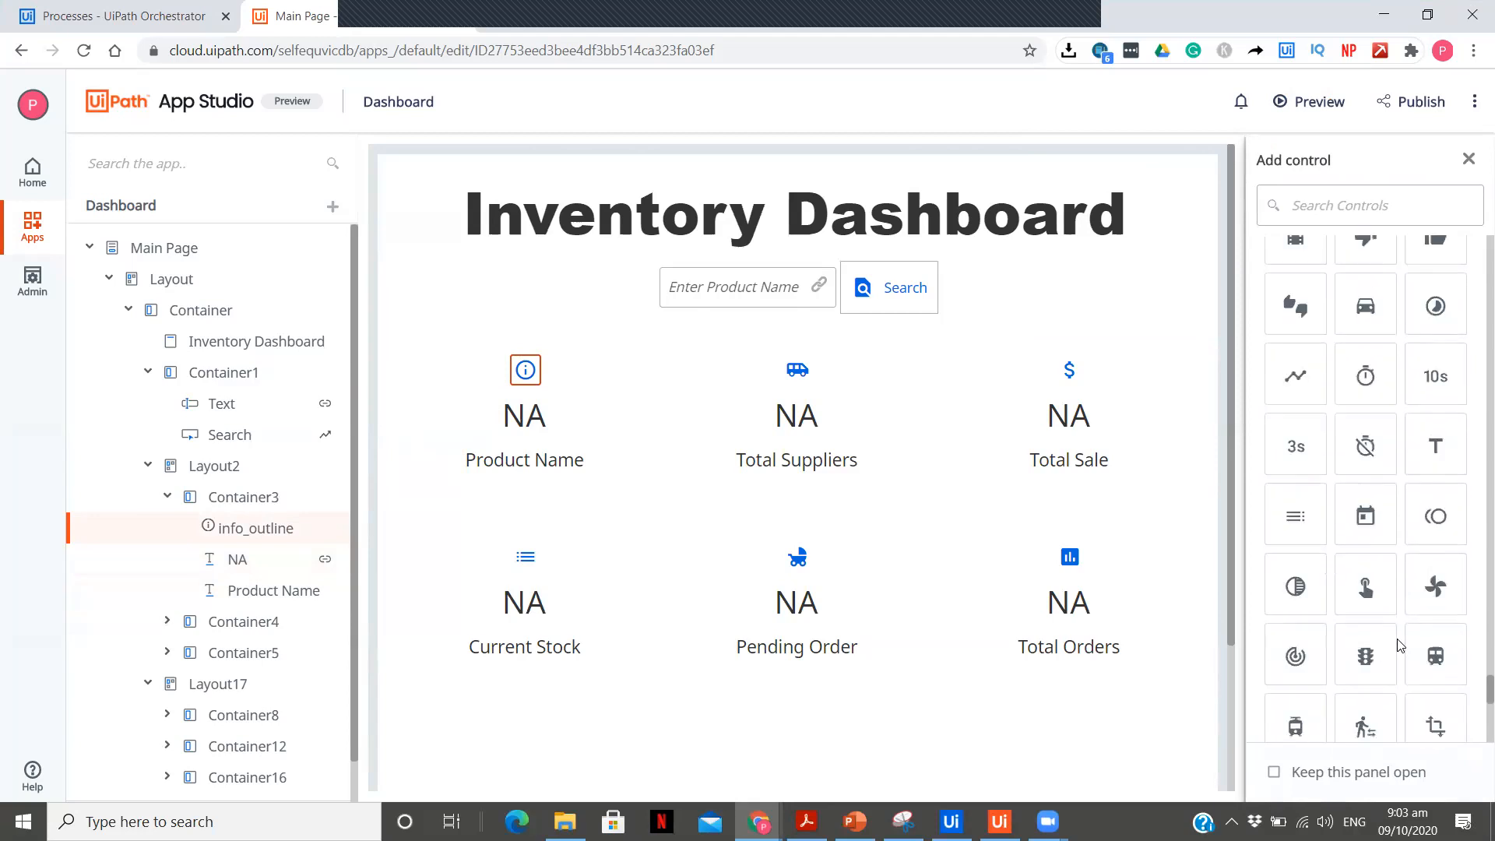
pyautogui.scroll(-5, 1398, 644)
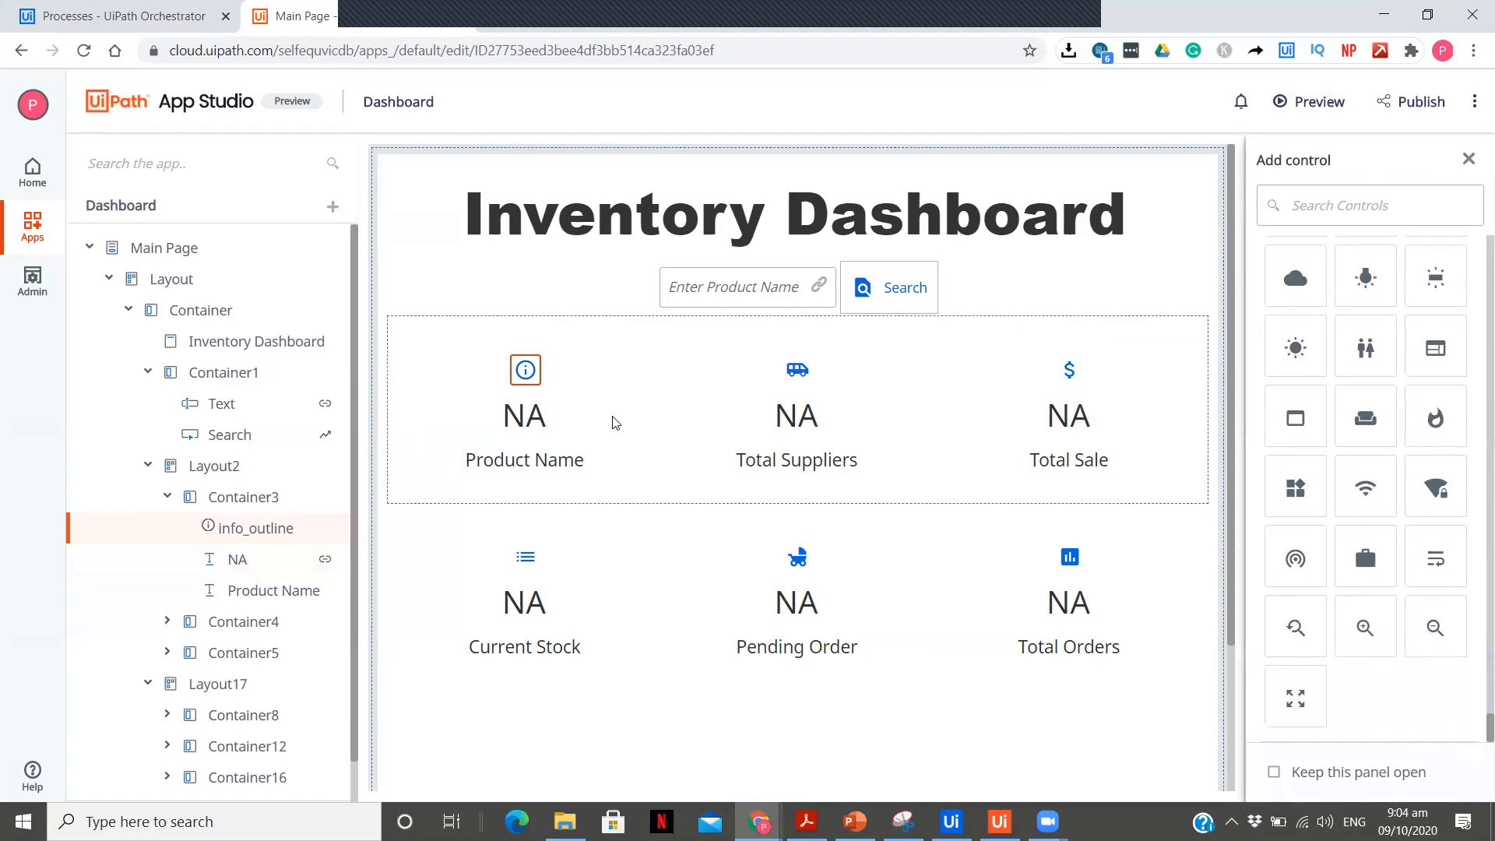
# Locate the caption, NA value label and icon of the Total Suppliers and Total Sale tiles in the control tree
pyautogui.click(779, 460)
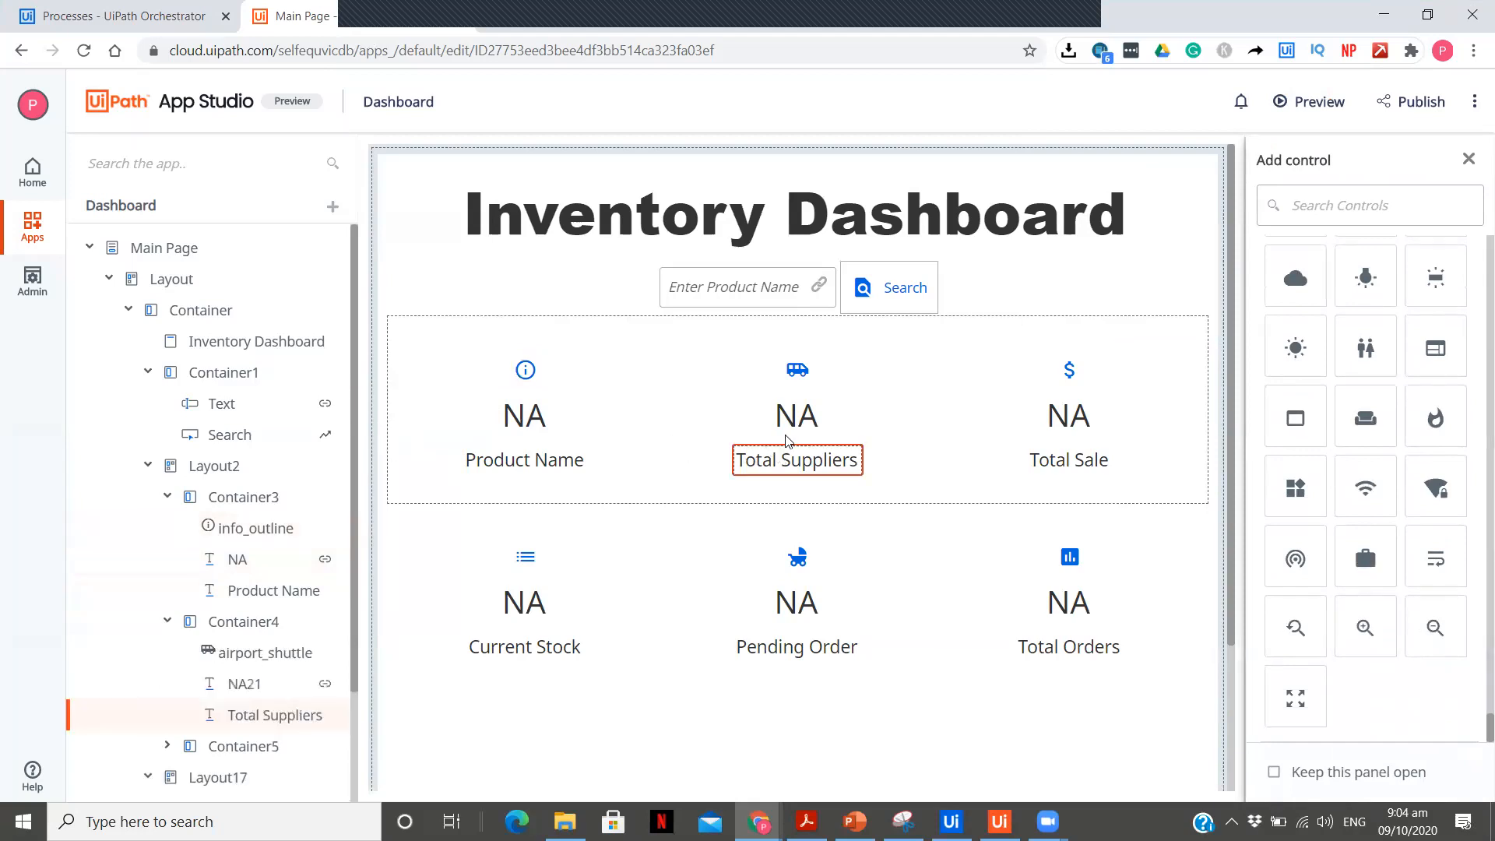
pyautogui.click(797, 418)
pyautogui.click(797, 370)
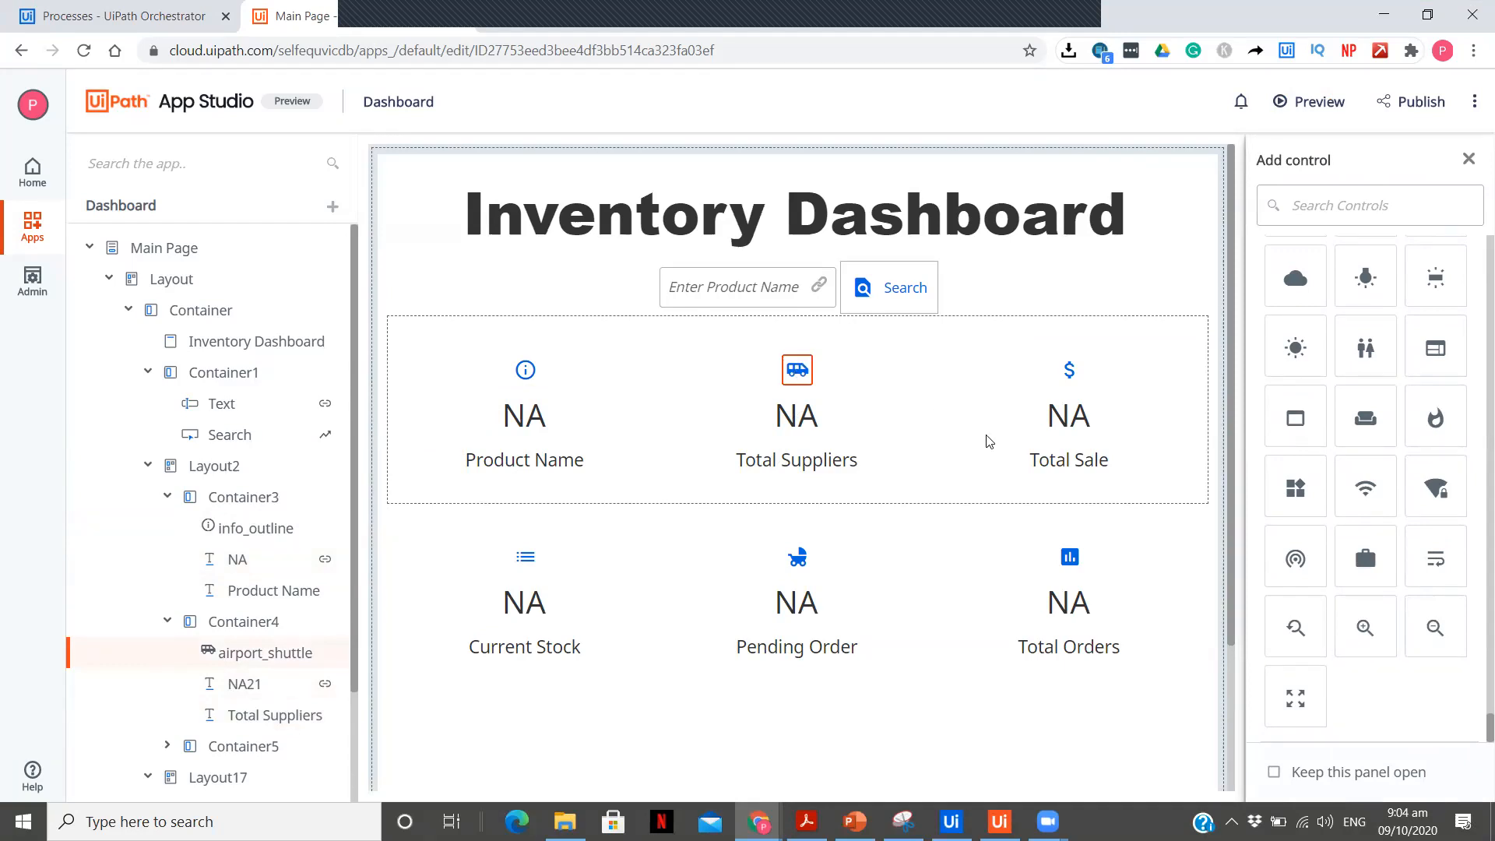
pyautogui.click(1059, 462)
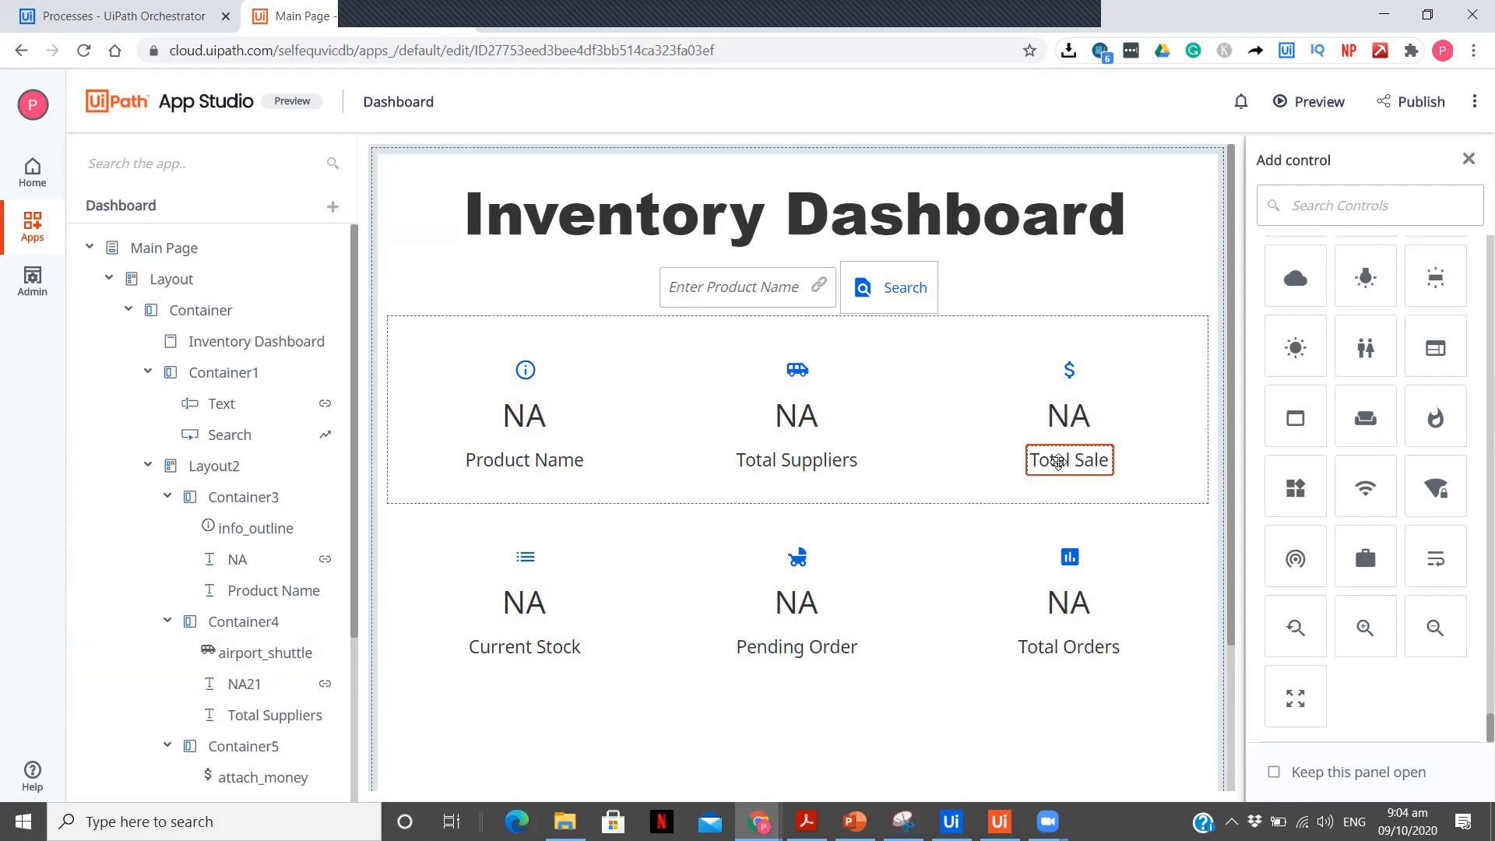
pyautogui.click(1074, 397)
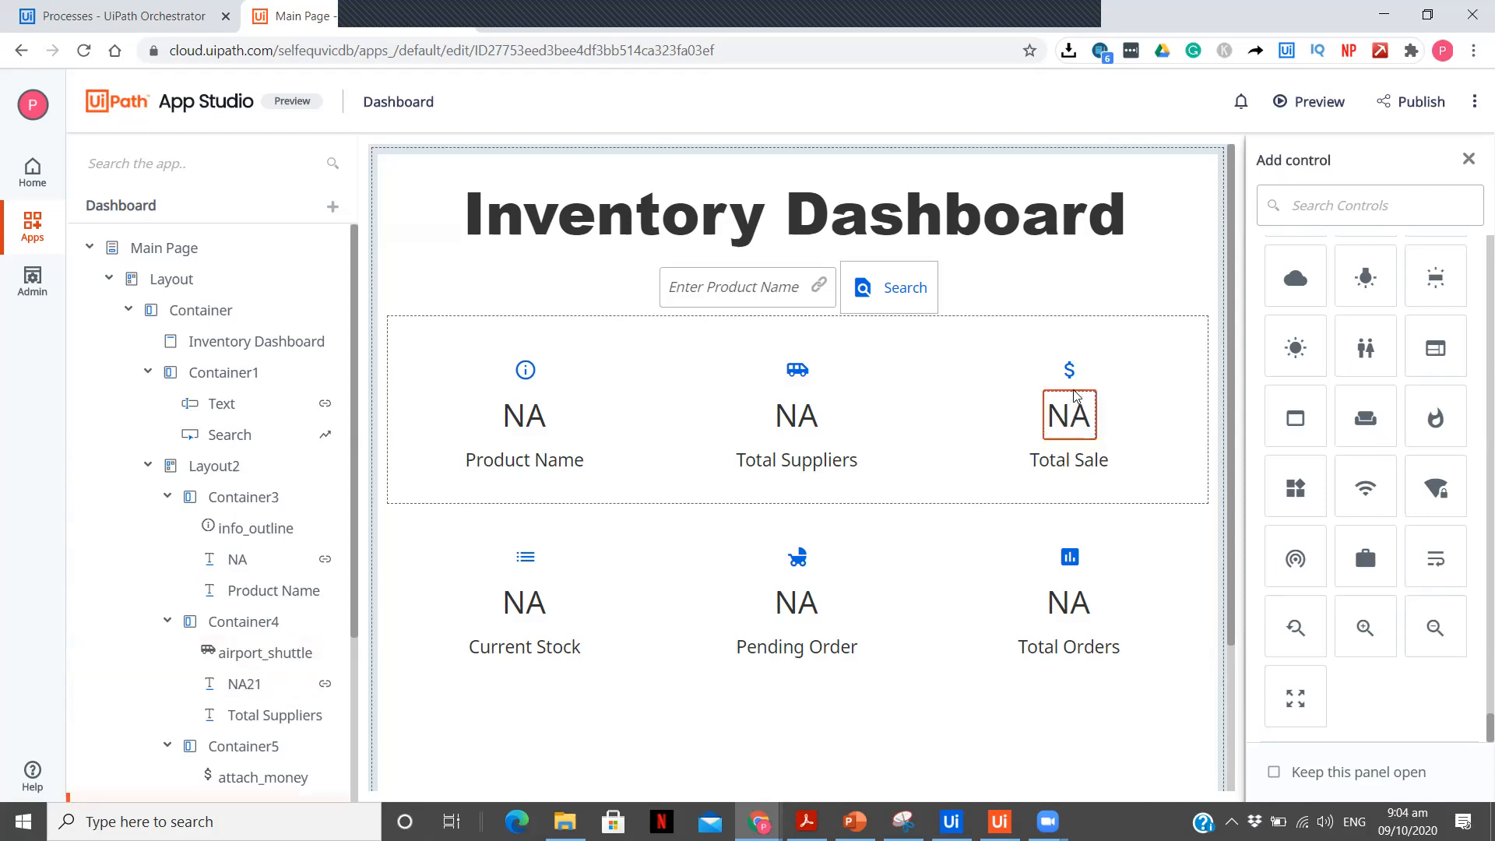
pyautogui.click(1069, 371)
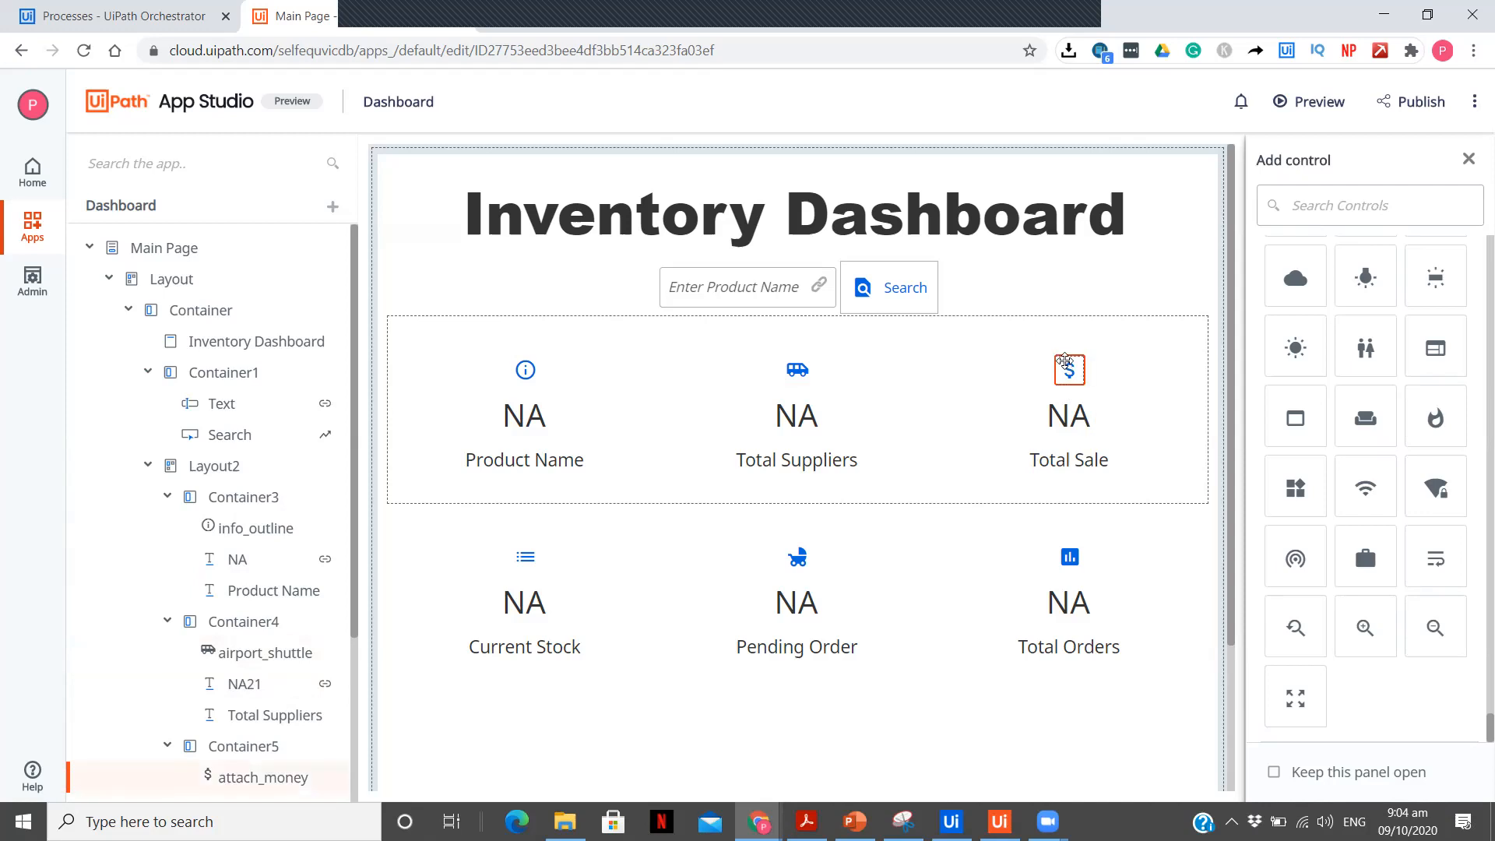
# Review the Product Name container and Layout2, then inspect the style of the Current Stock, Pending Order and Total Orders containers
pyautogui.click(399, 331)
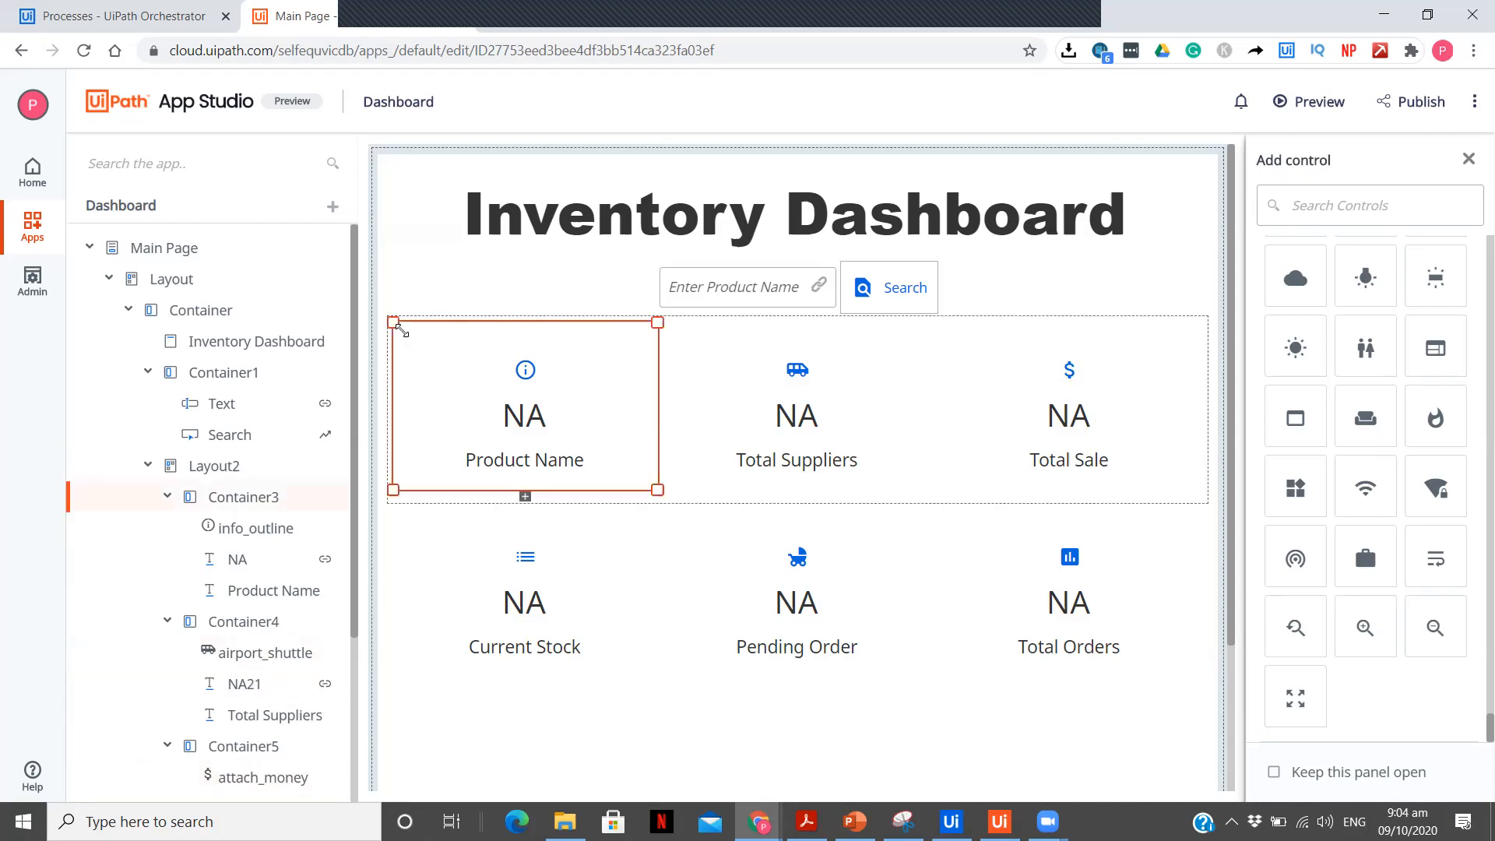
pyautogui.click(405, 503)
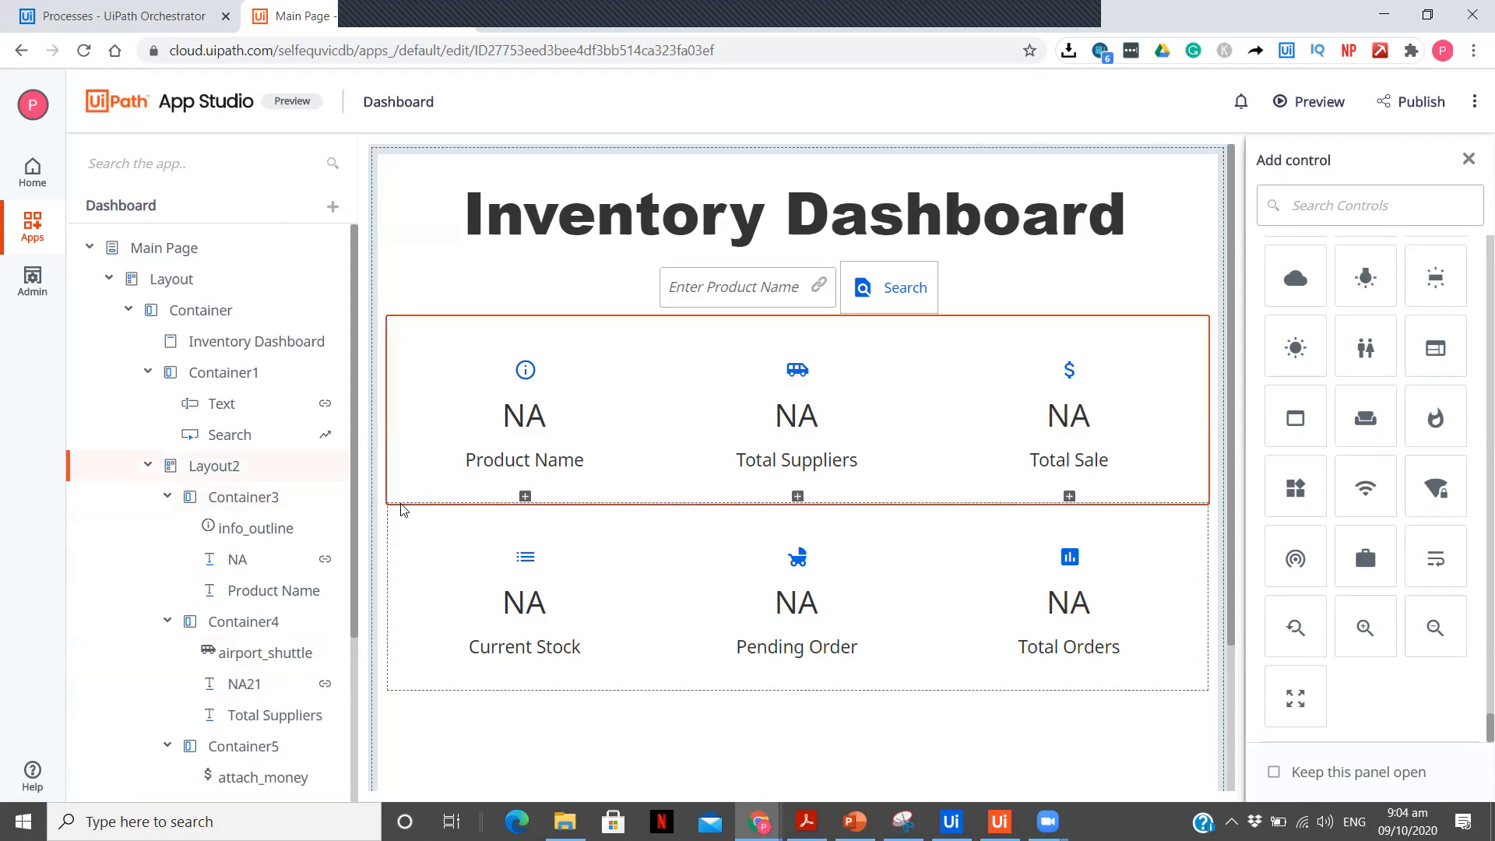
pyautogui.click(398, 610)
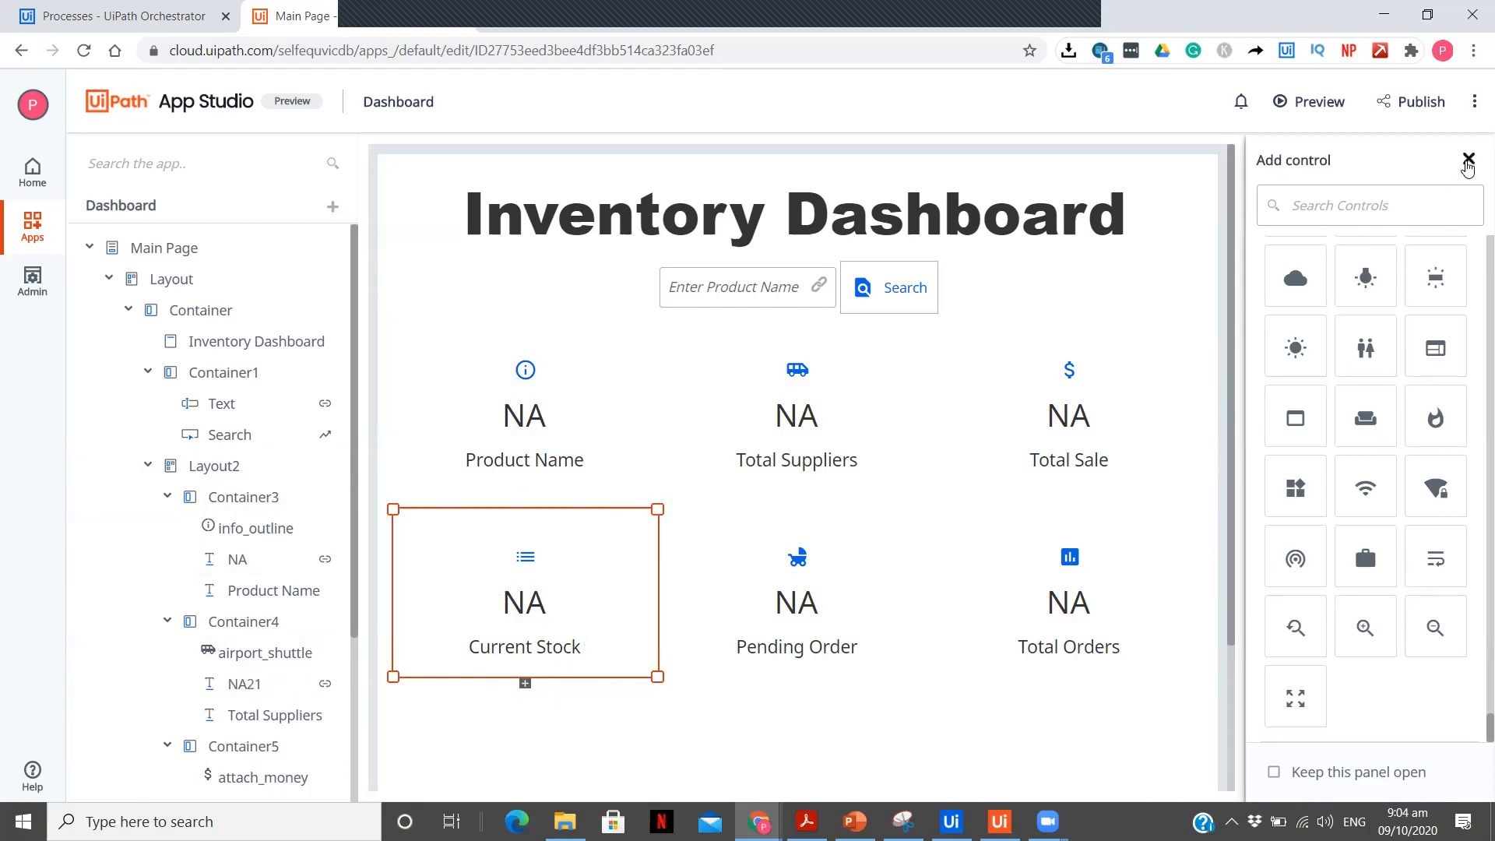
pyautogui.click(1467, 161)
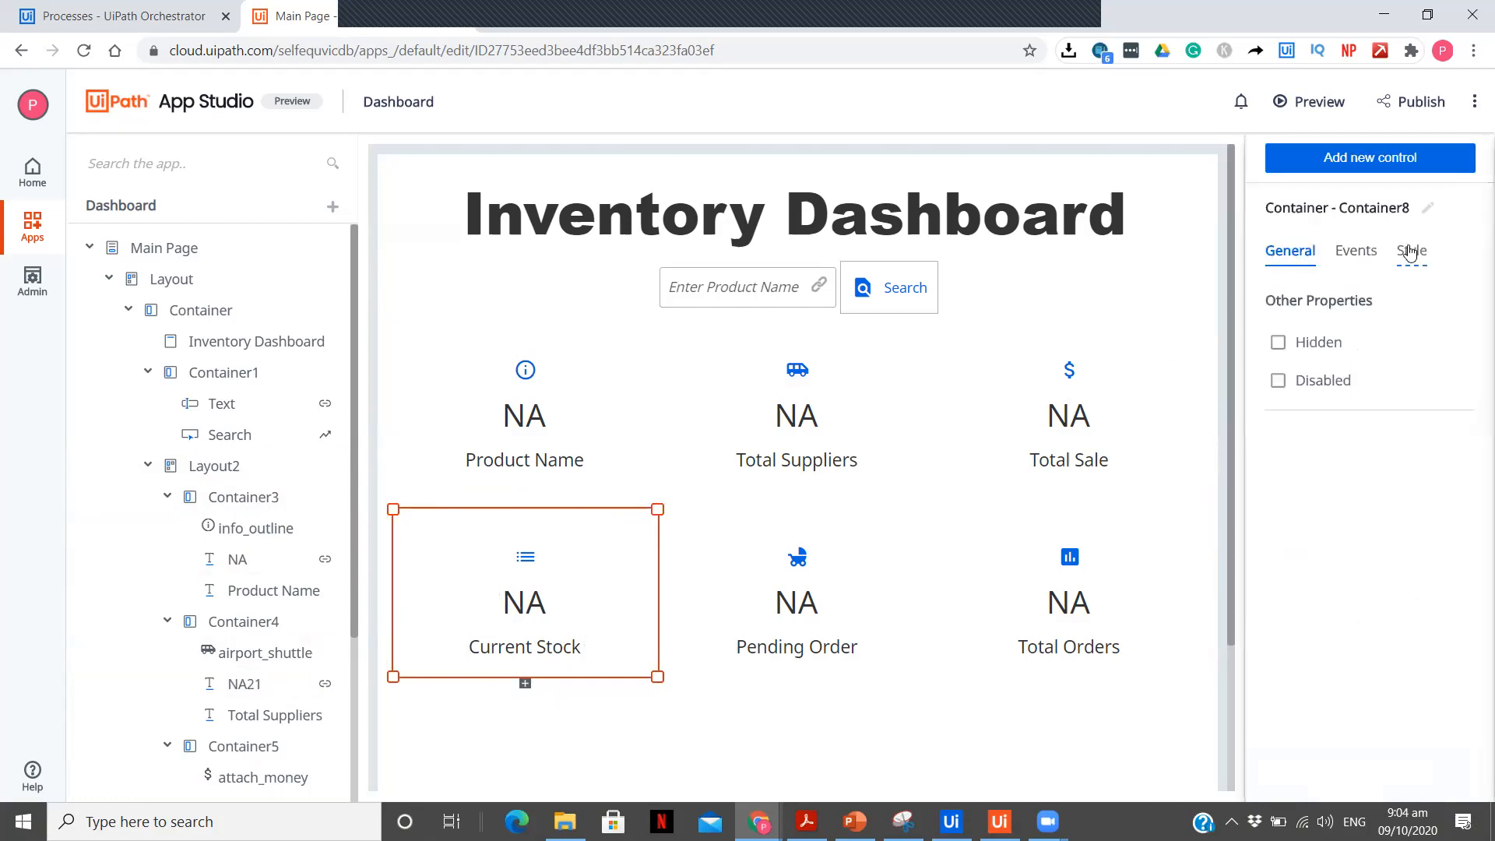
pyautogui.click(1410, 250)
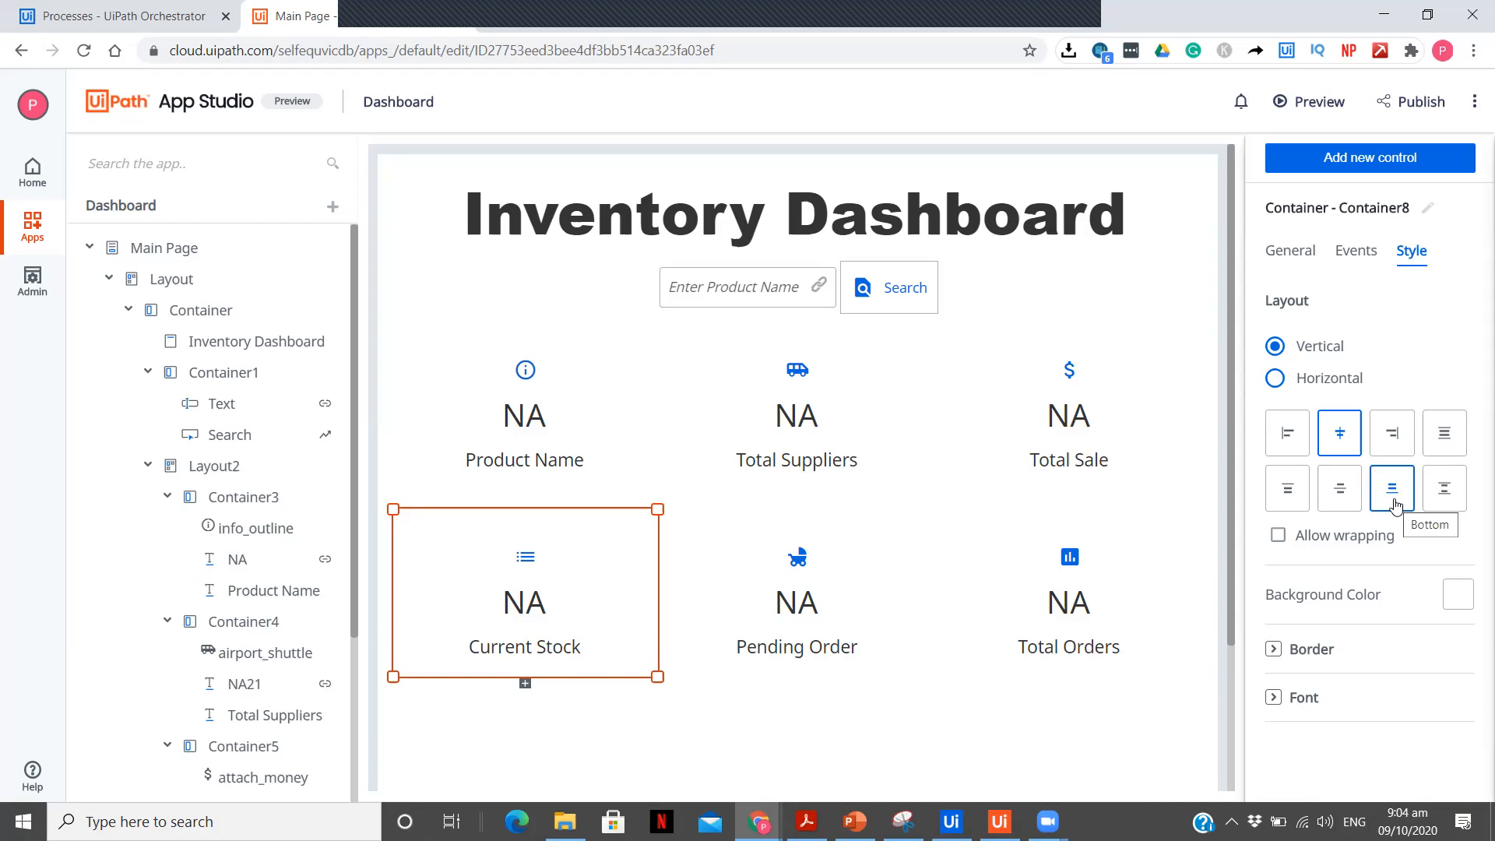
pyautogui.click(859, 574)
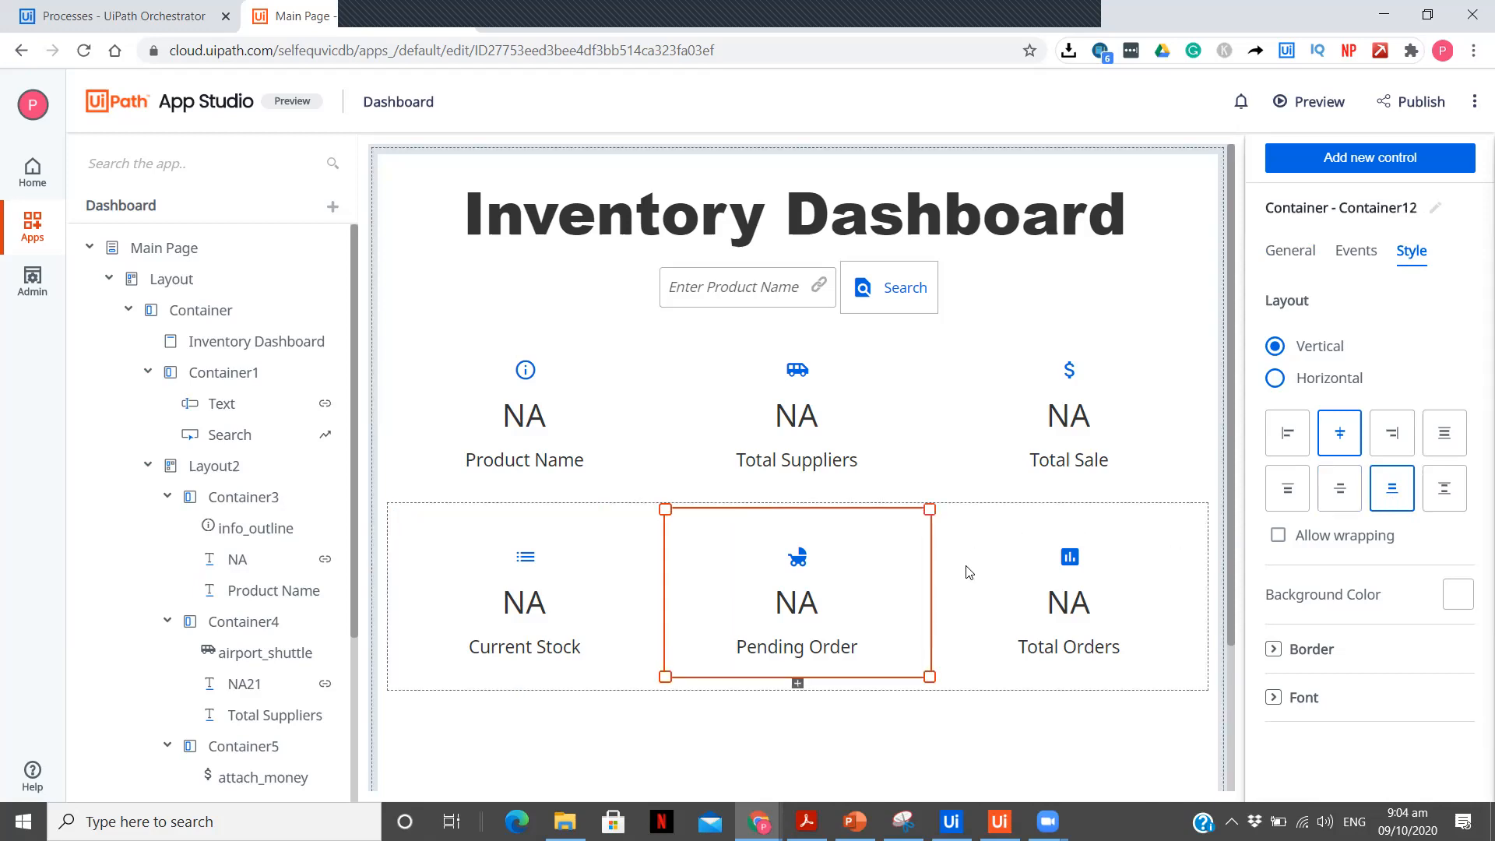
pyautogui.click(998, 578)
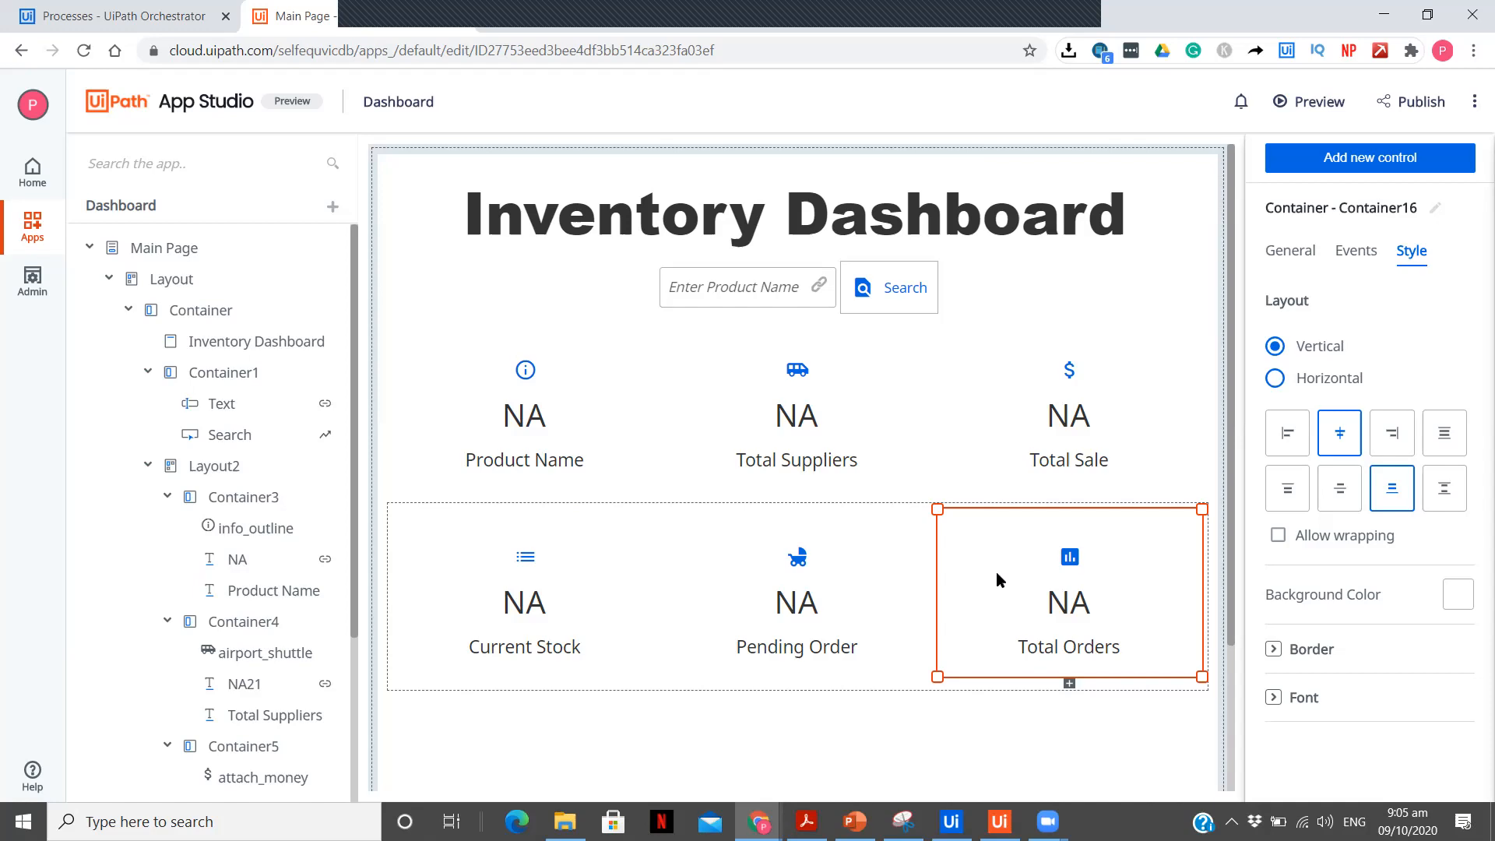
# Inspect the general properties of the Search button and the value binding of the product name text box
pyautogui.click(869, 274)
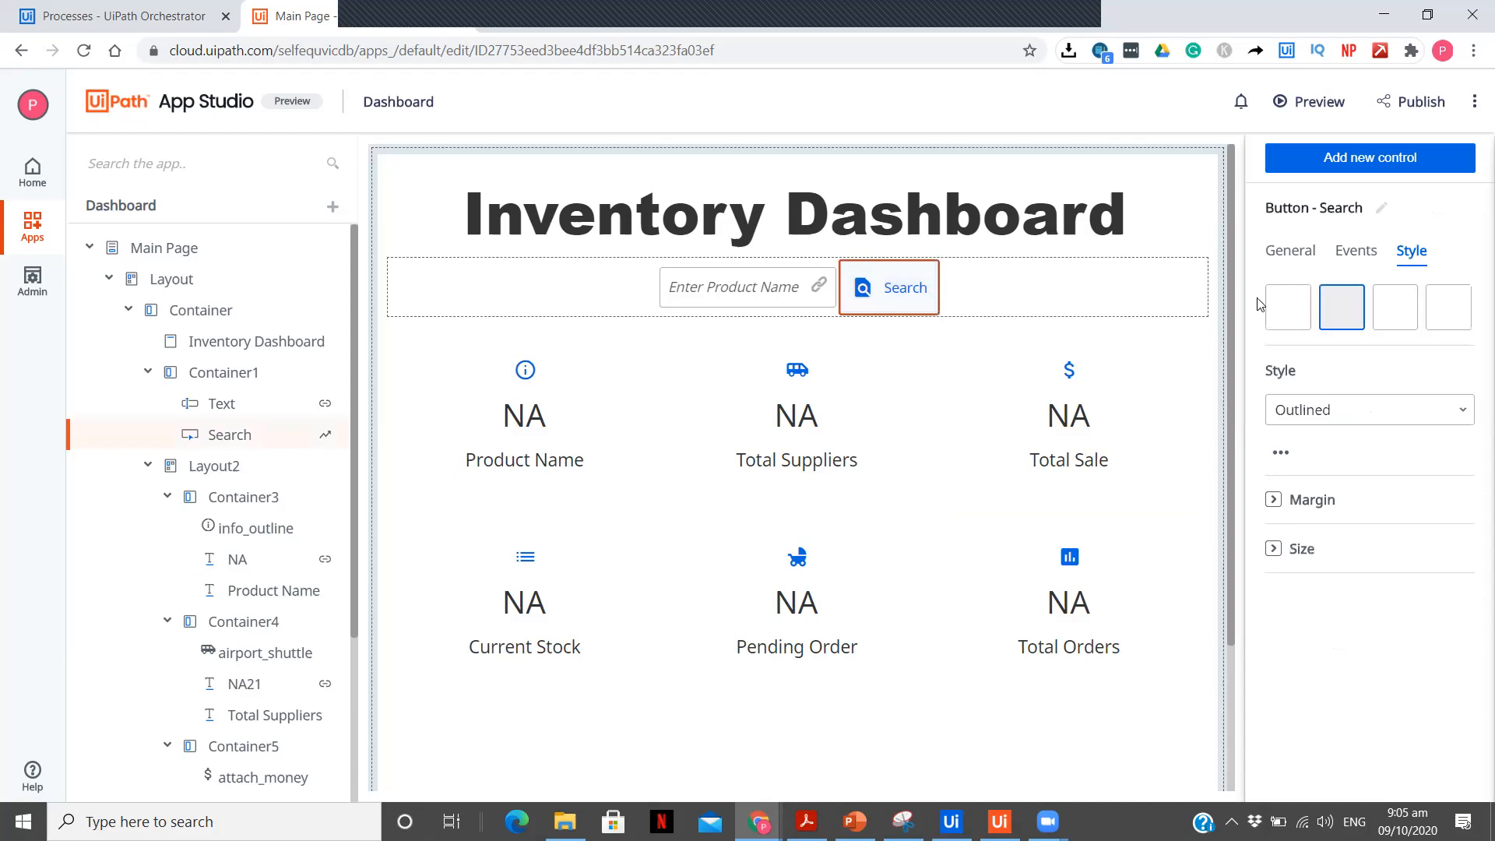
pyautogui.click(1292, 257)
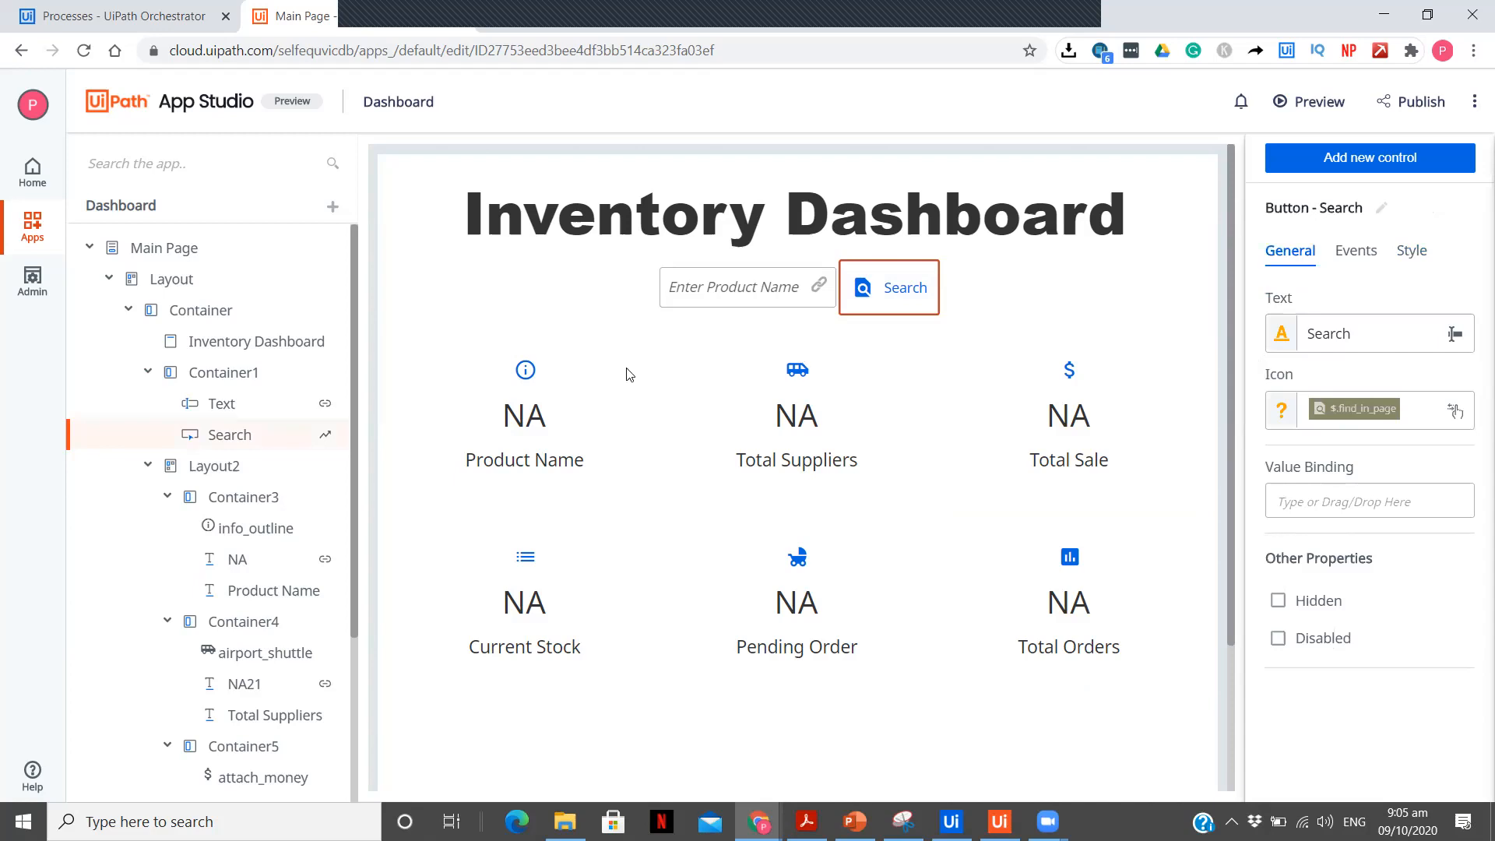
pyautogui.click(688, 298)
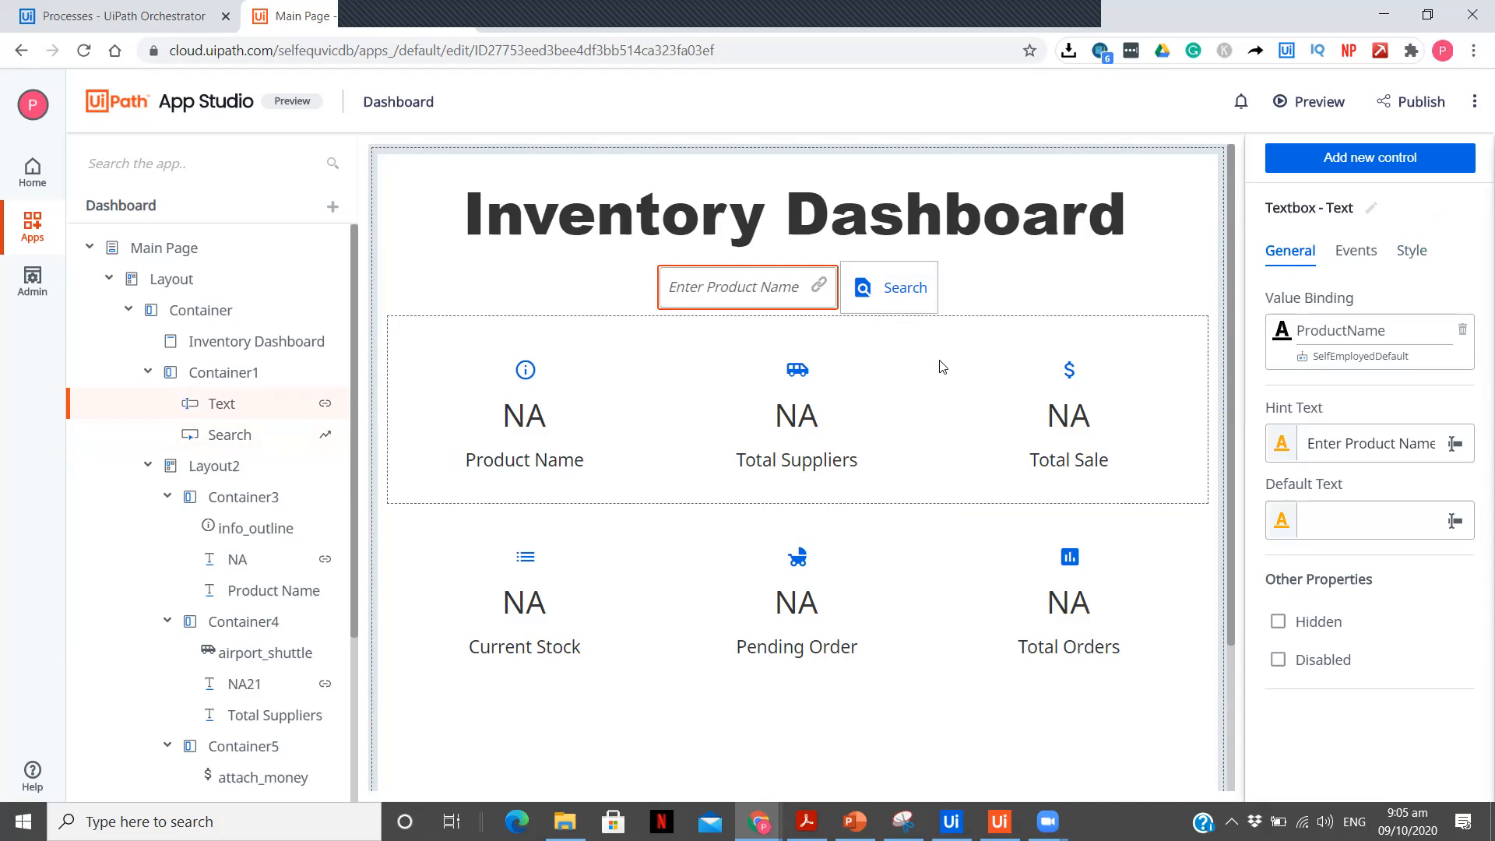
# Switch to UiPath Studio to review the Main sequence, then view the Inventory workbook's preview in File Explorer
pyautogui.click(951, 822)
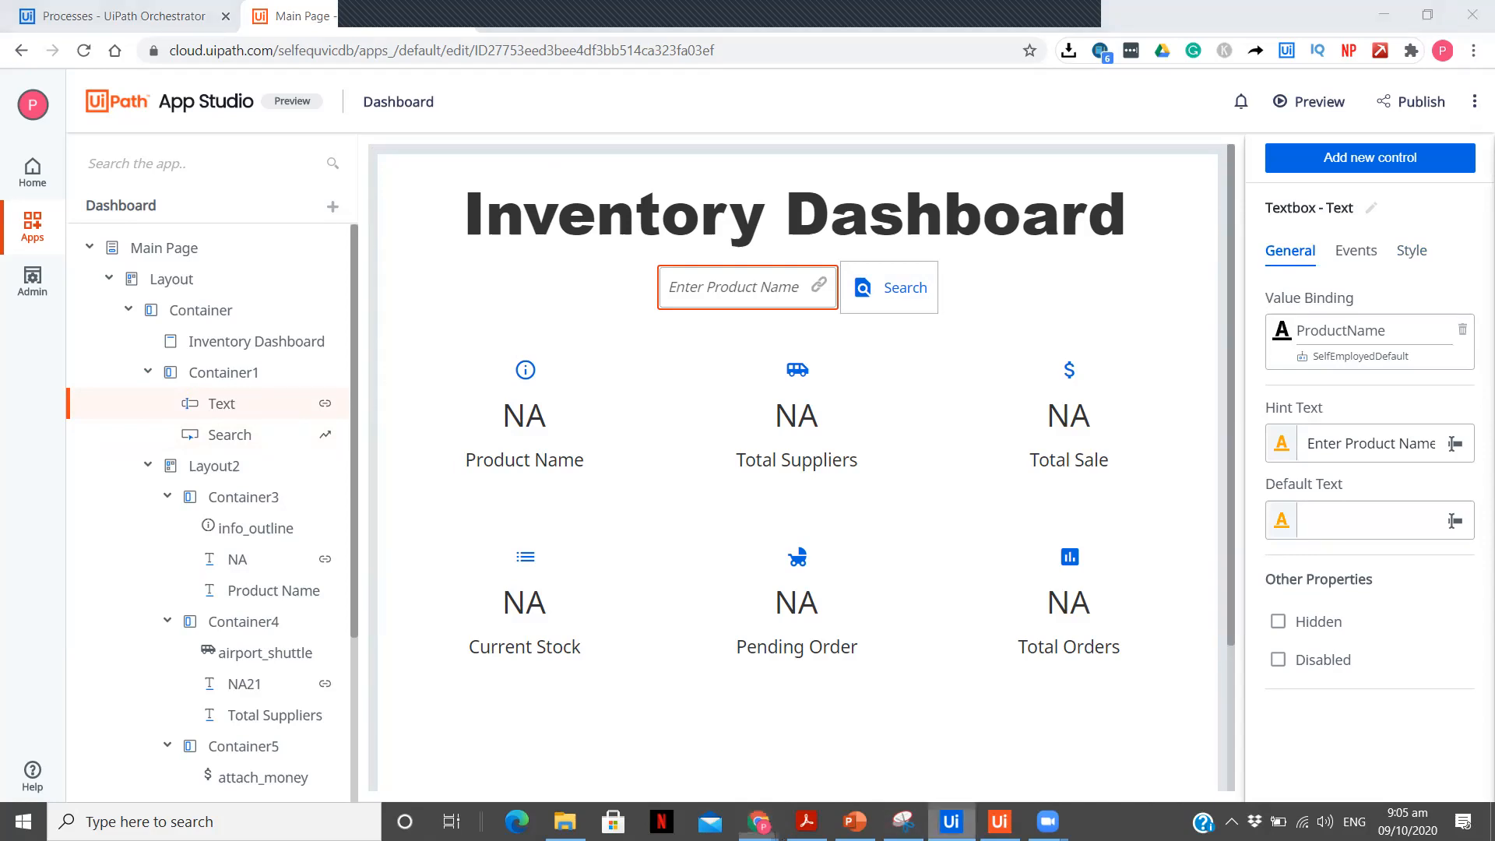
pyautogui.scroll(3, 1018, 508)
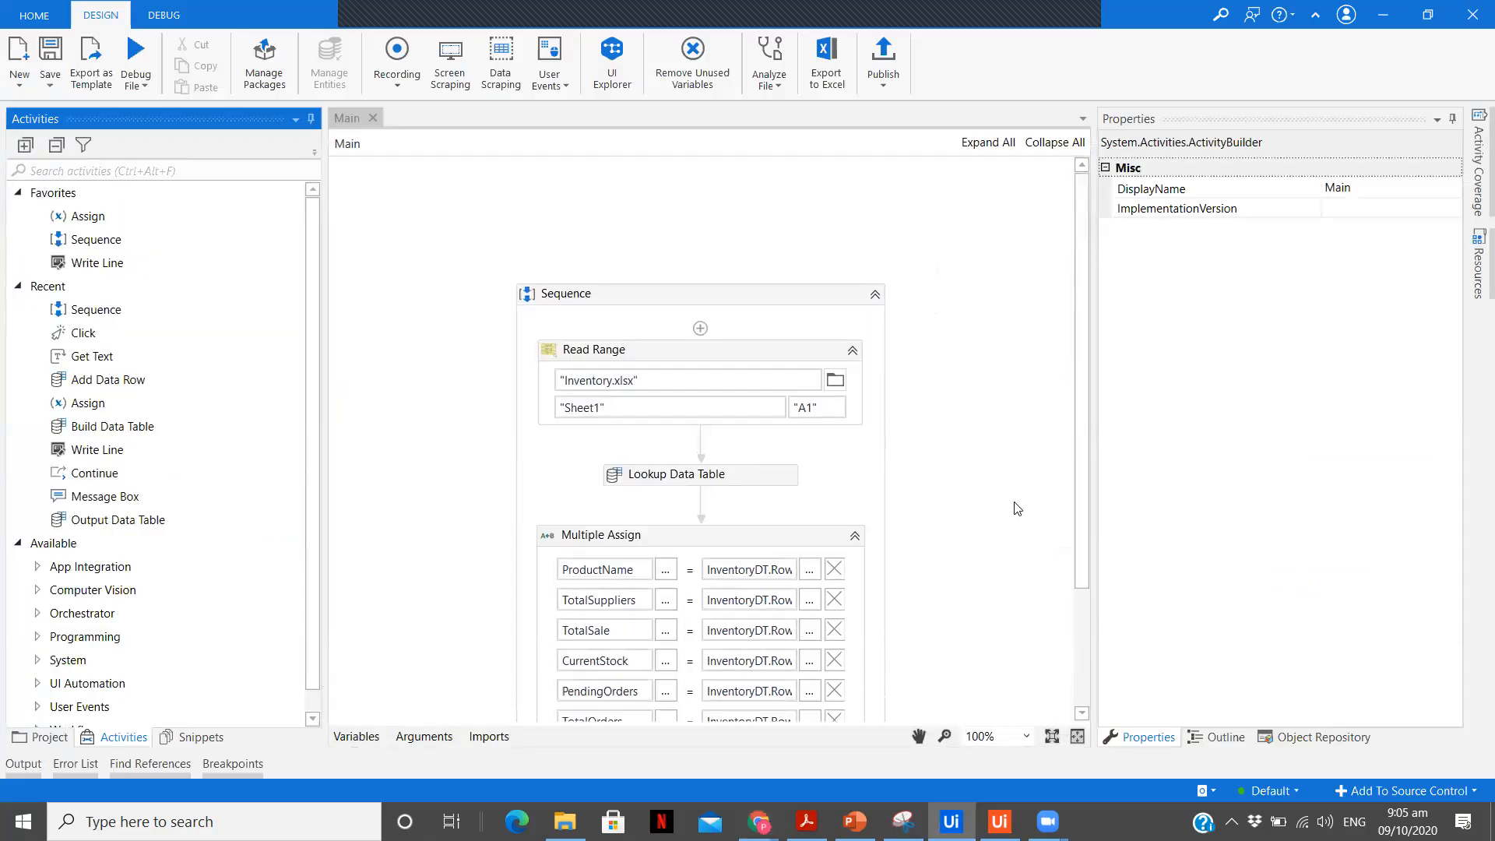
pyautogui.click(565, 821)
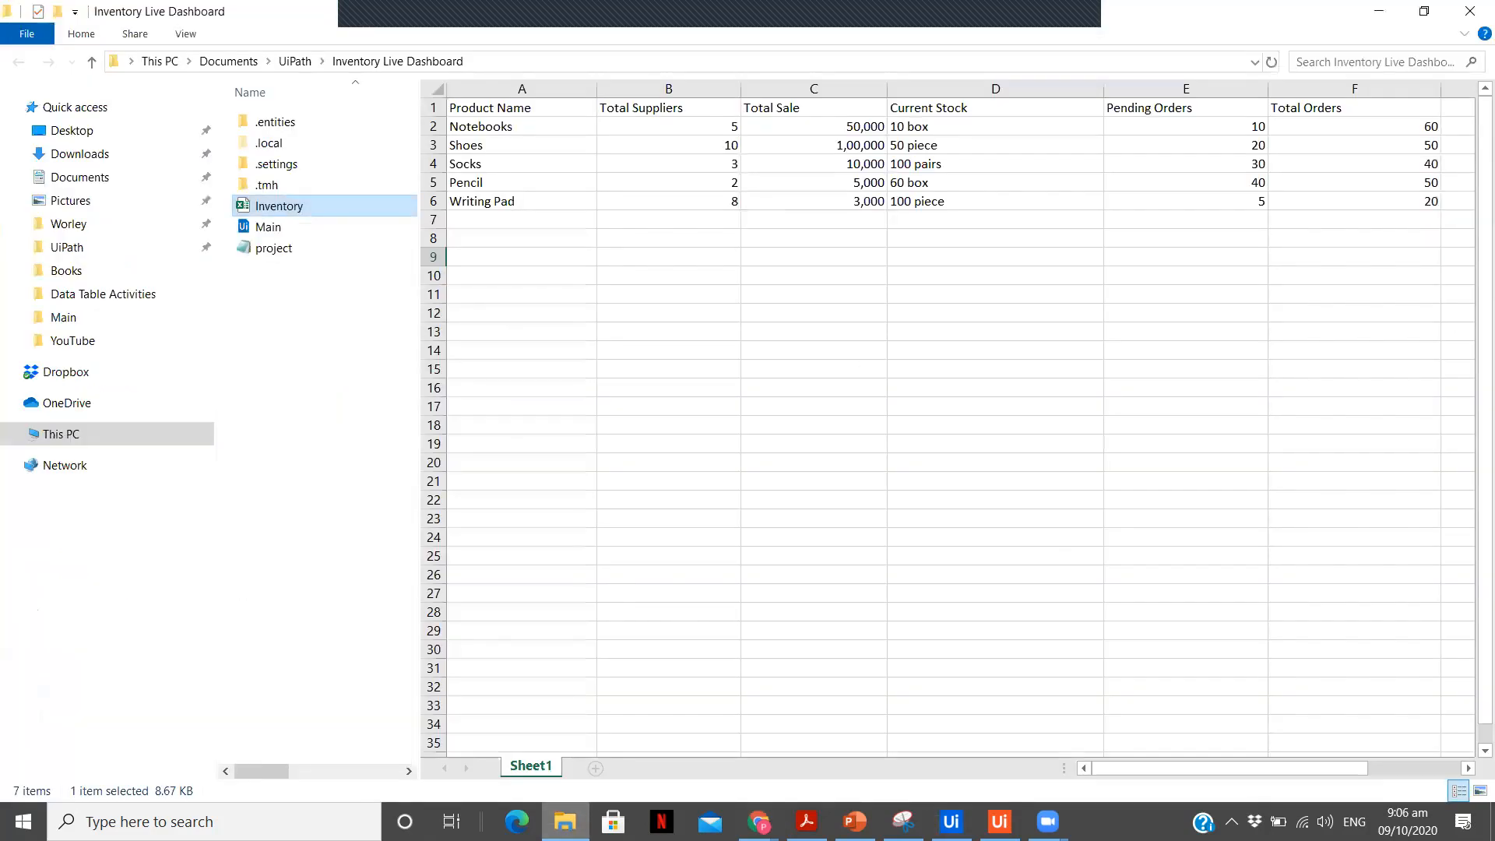
# Back in UiPath Studio, examine the Lookup Data Table properties against the Inventory workbook and show the workflow's arguments
pyautogui.click(951, 822)
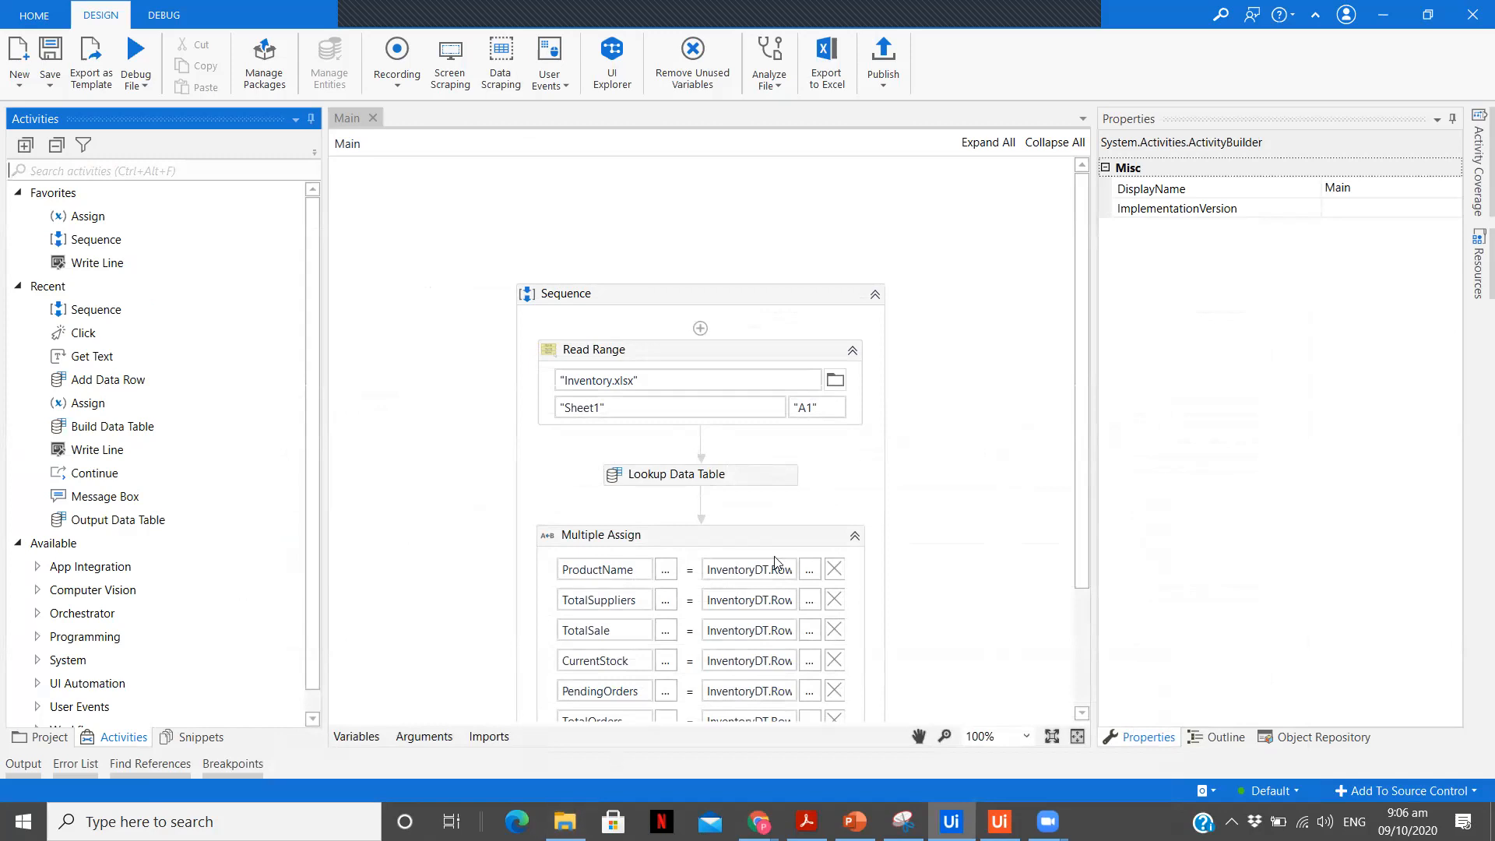
pyautogui.click(784, 474)
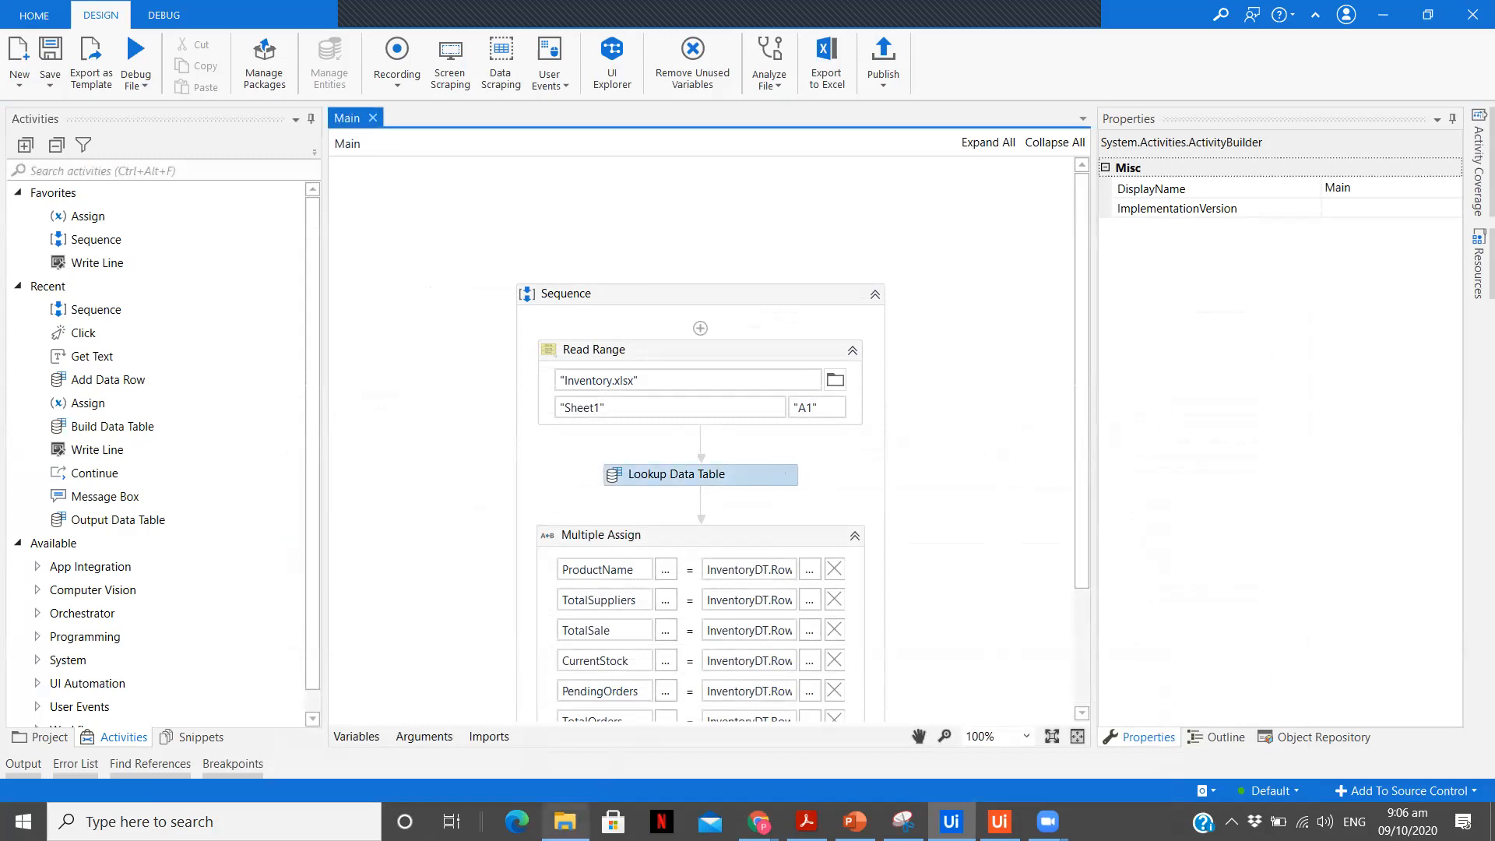
pyautogui.click(564, 821)
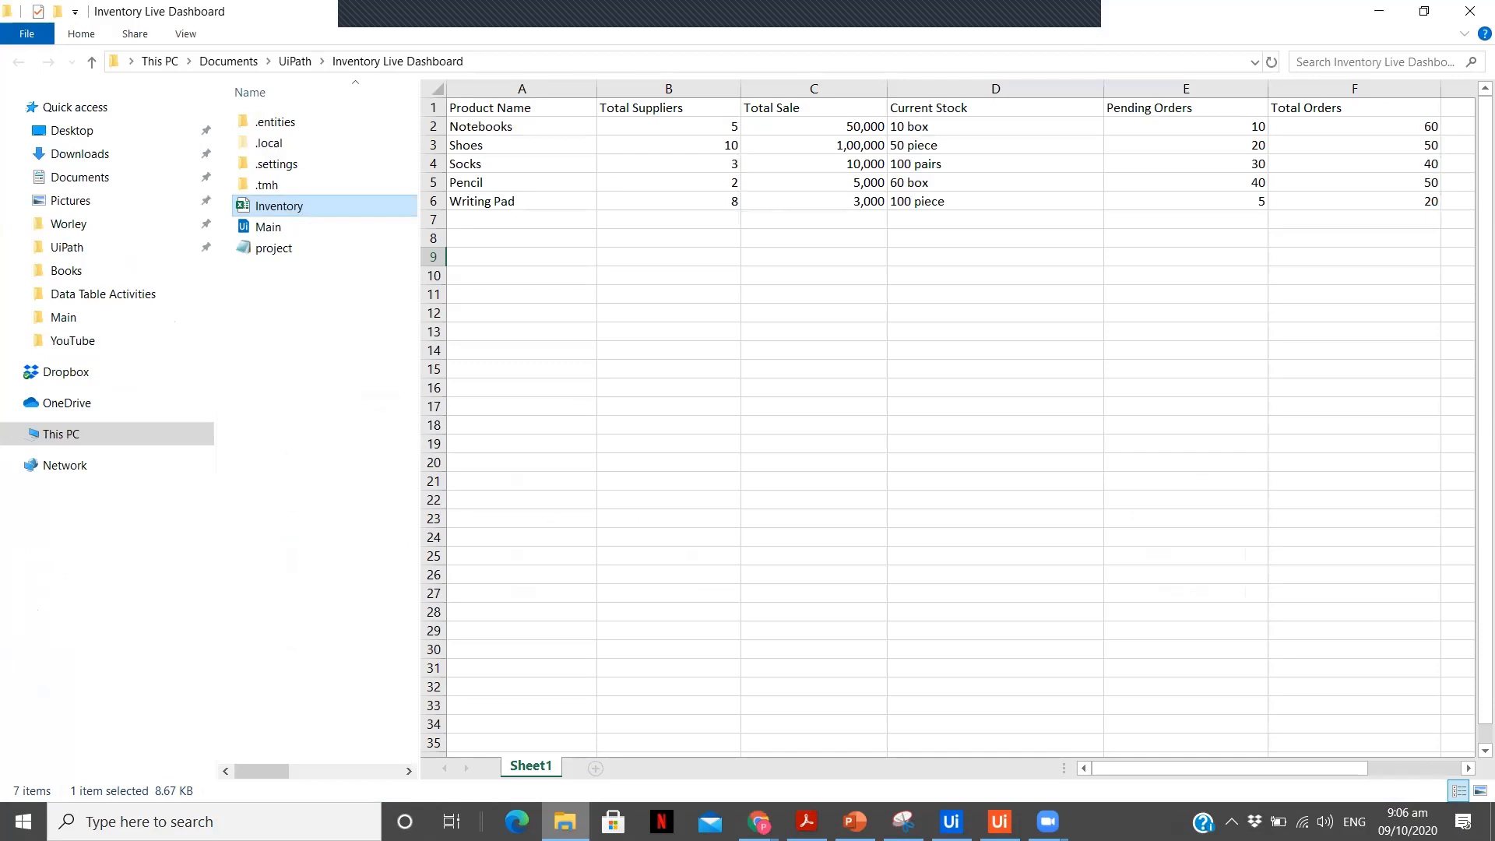
pyautogui.click(565, 821)
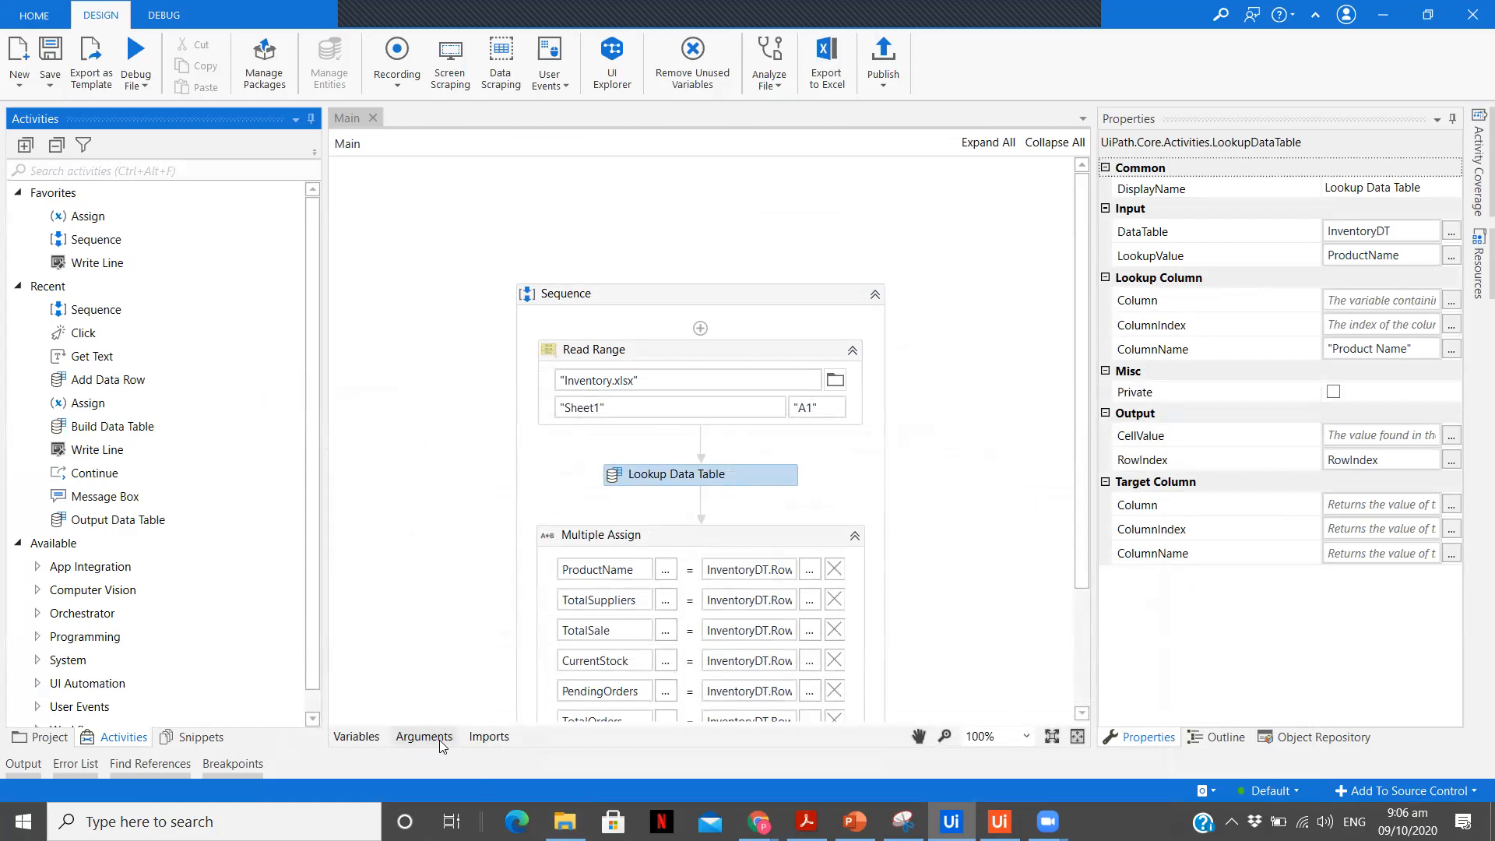
pyautogui.click(441, 745)
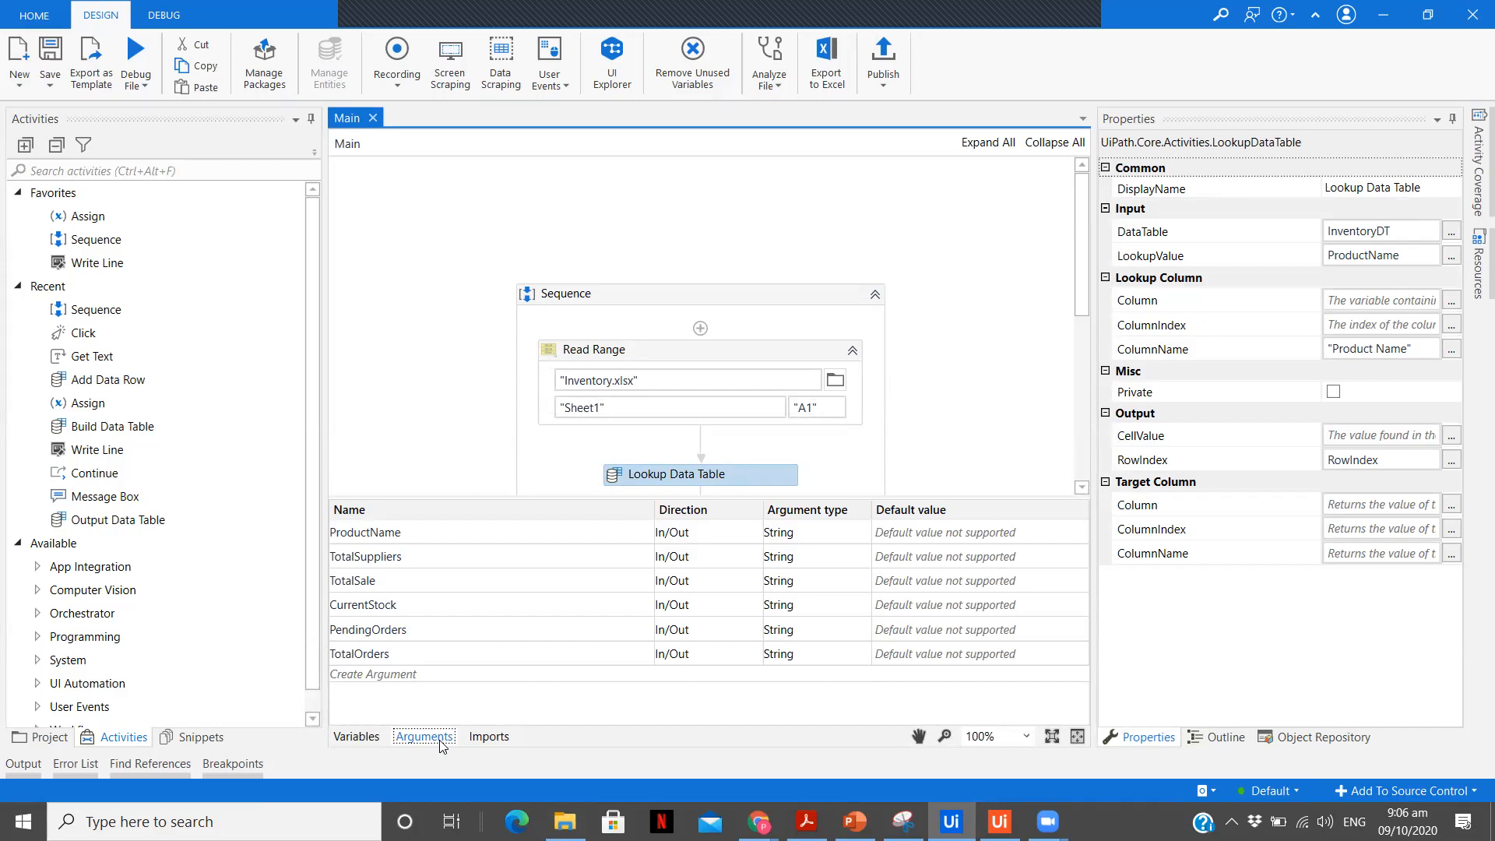
# Hide the workflow's arguments and check the Inventory workbook's preview in File Explorer before returning to UiPath Studio
pyautogui.click(440, 741)
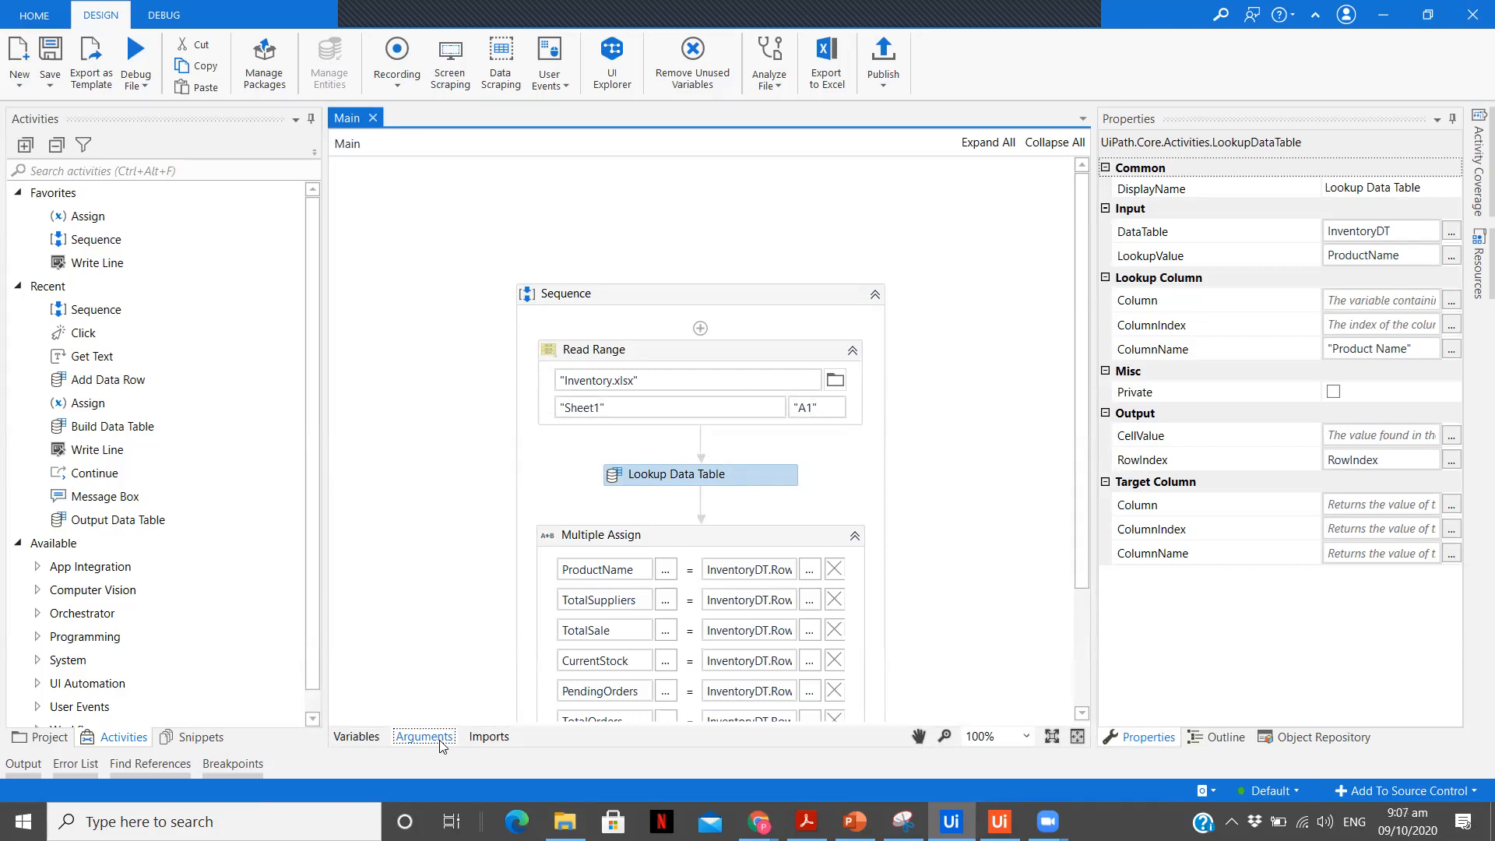
pyautogui.click(565, 821)
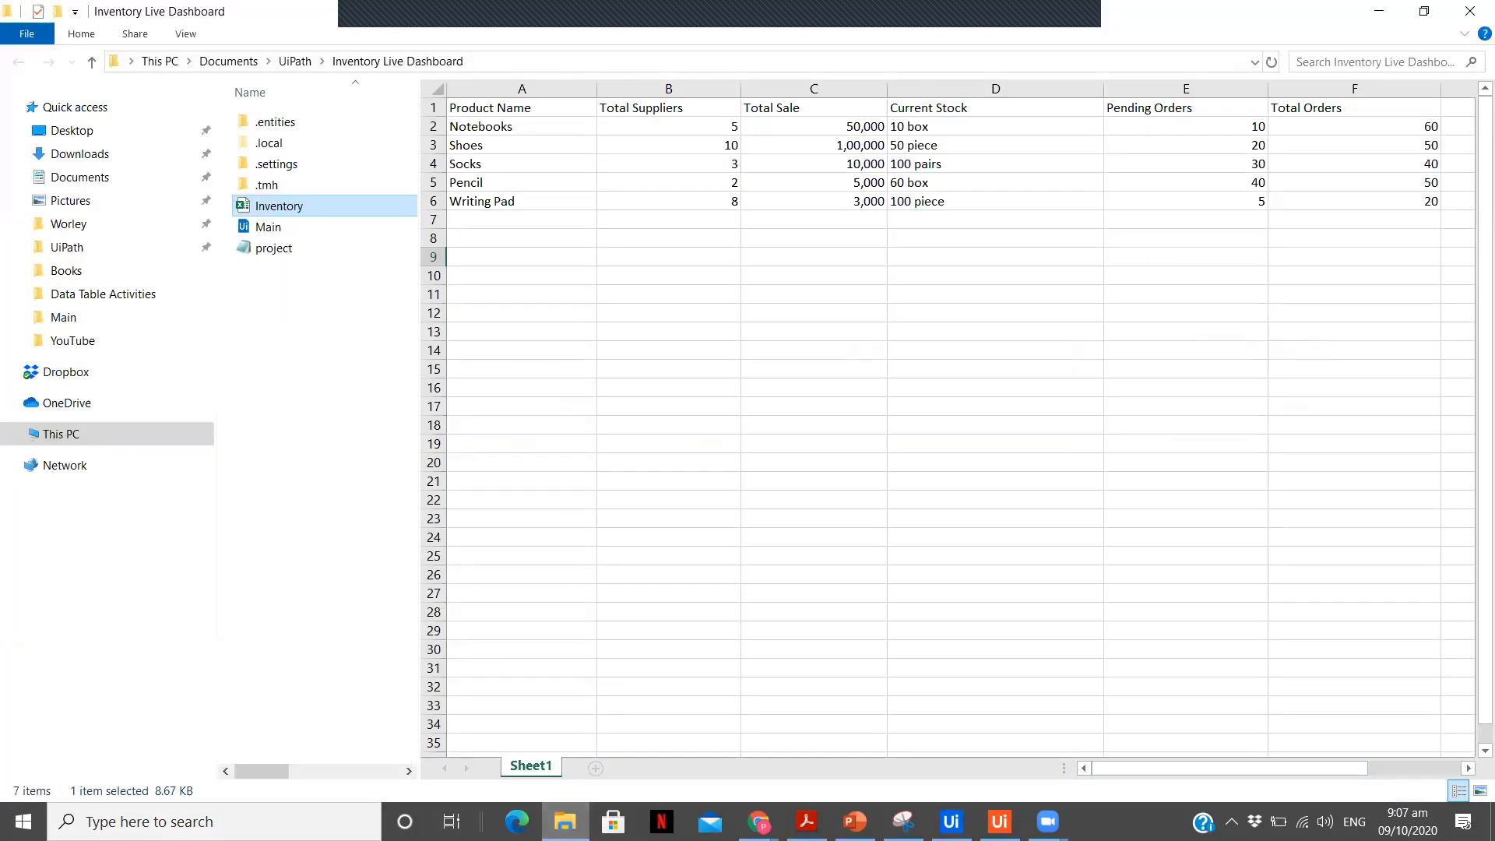
pyautogui.hotkey('alt', 'Tab')
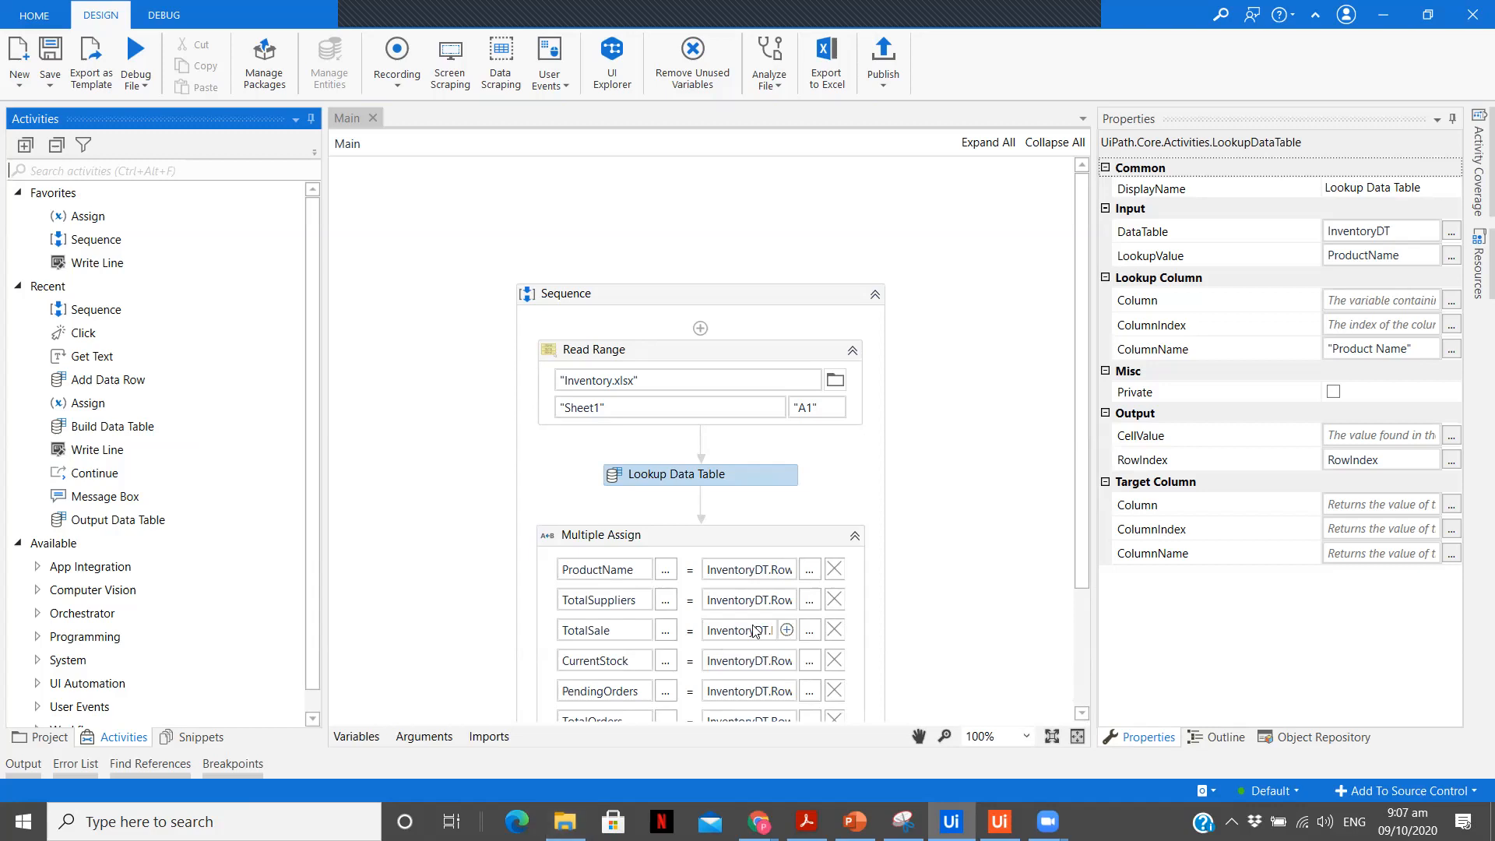
# Examine the value expression for ProductName in the Multiple Assign activity and the Lookup Data Table properties
pyautogui.scroll(-3, 778, 626)
pyautogui.click(768, 396)
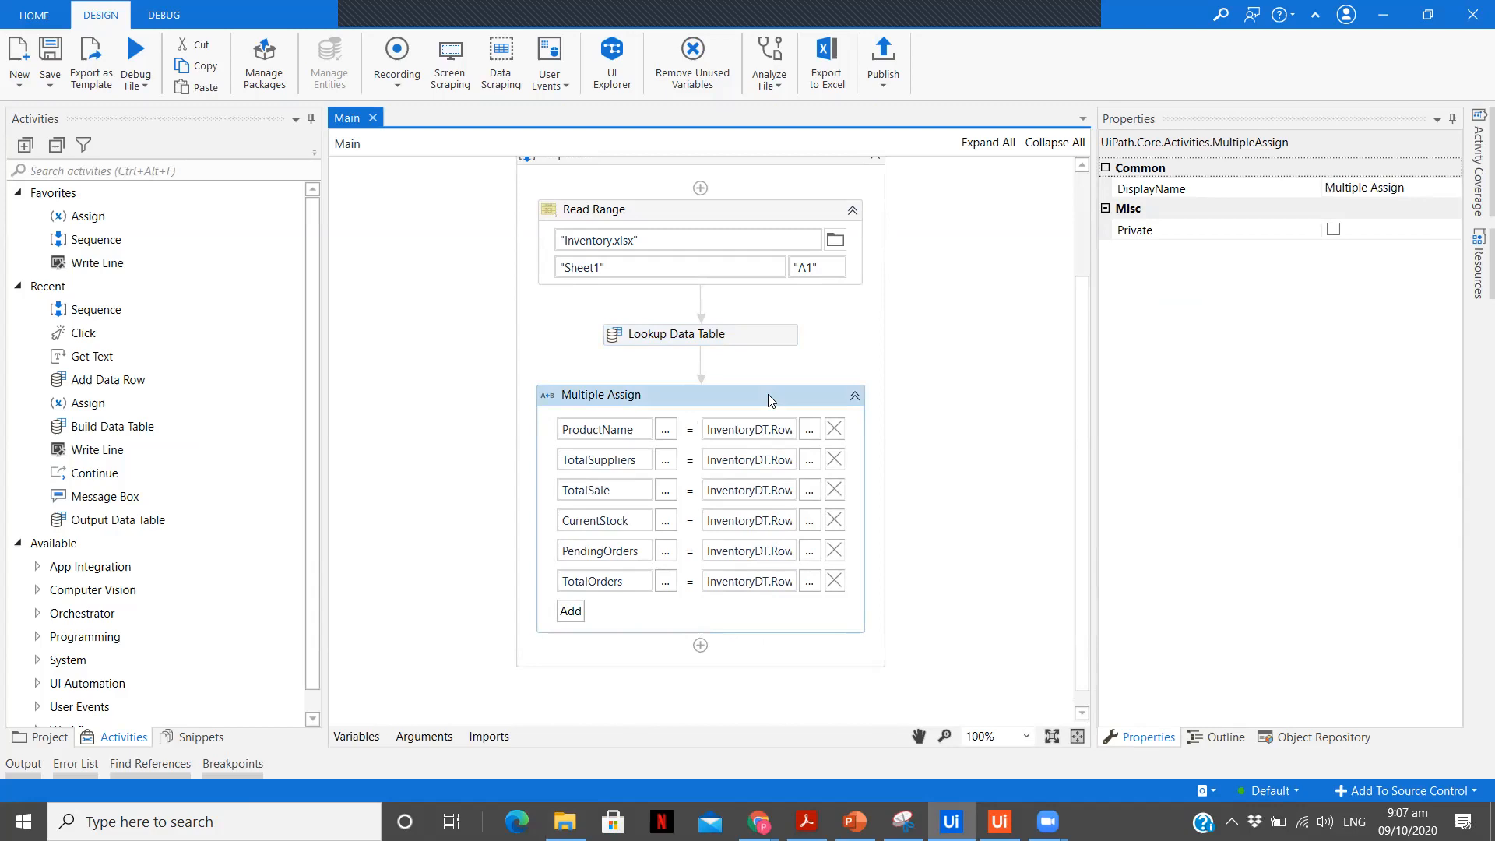
pyautogui.click(809, 430)
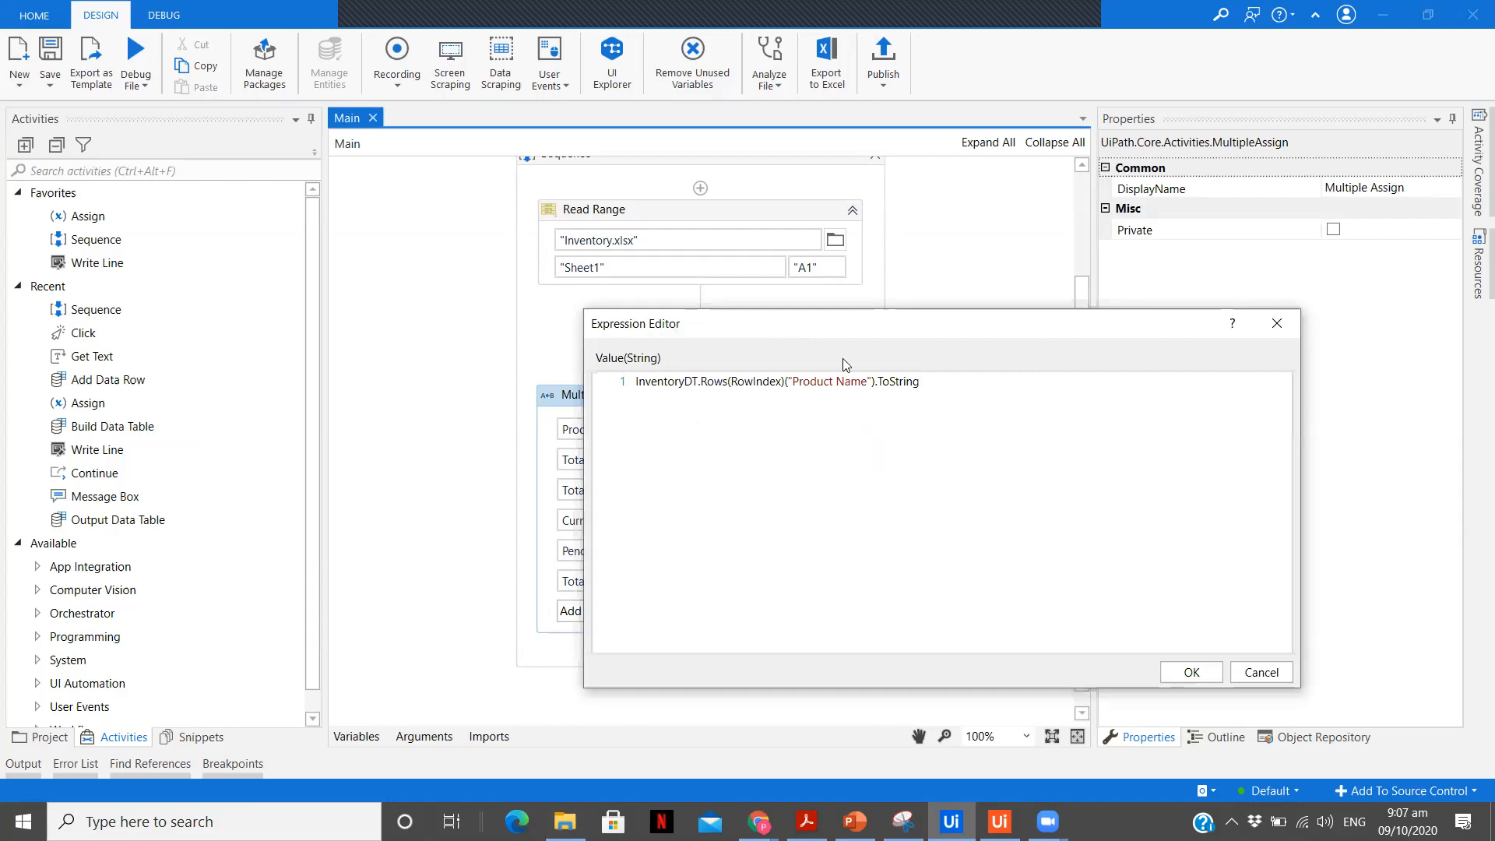
pyautogui.moveTo(782, 338); pyautogui.dragTo(892, 425)
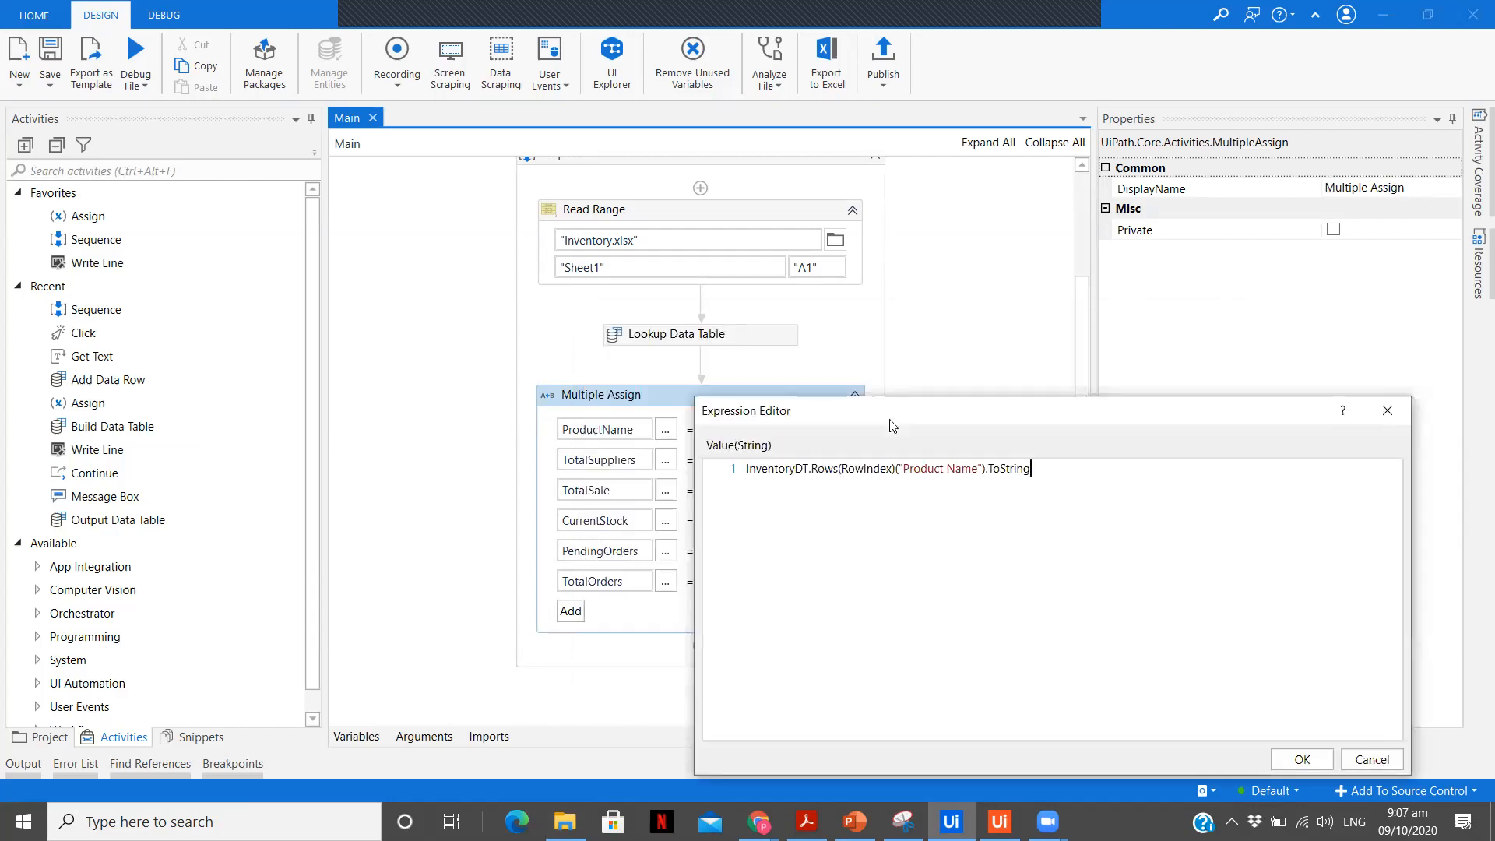
pyautogui.click(1400, 406)
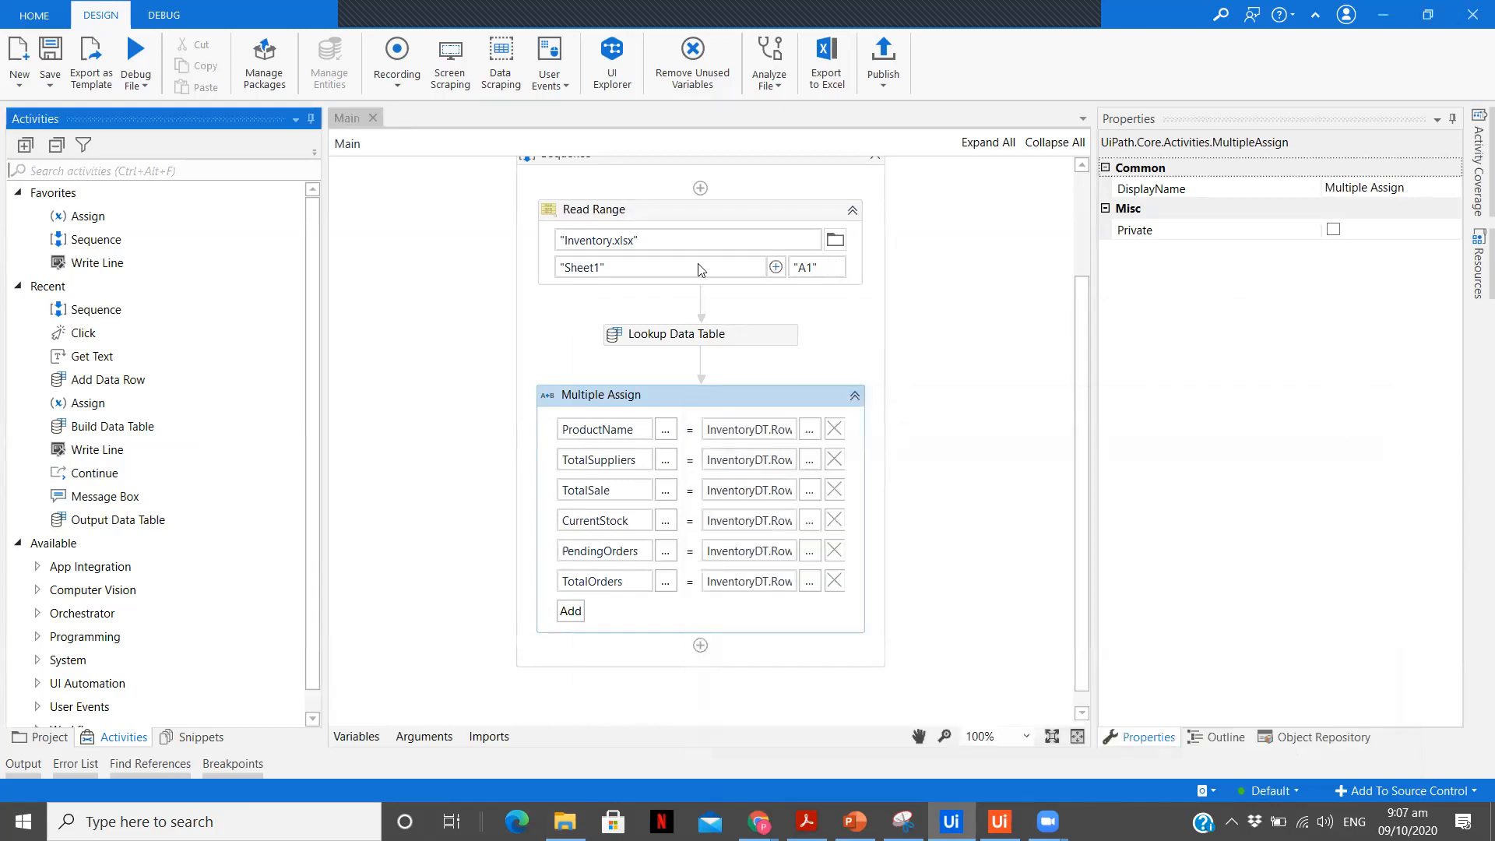
pyautogui.click(746, 334)
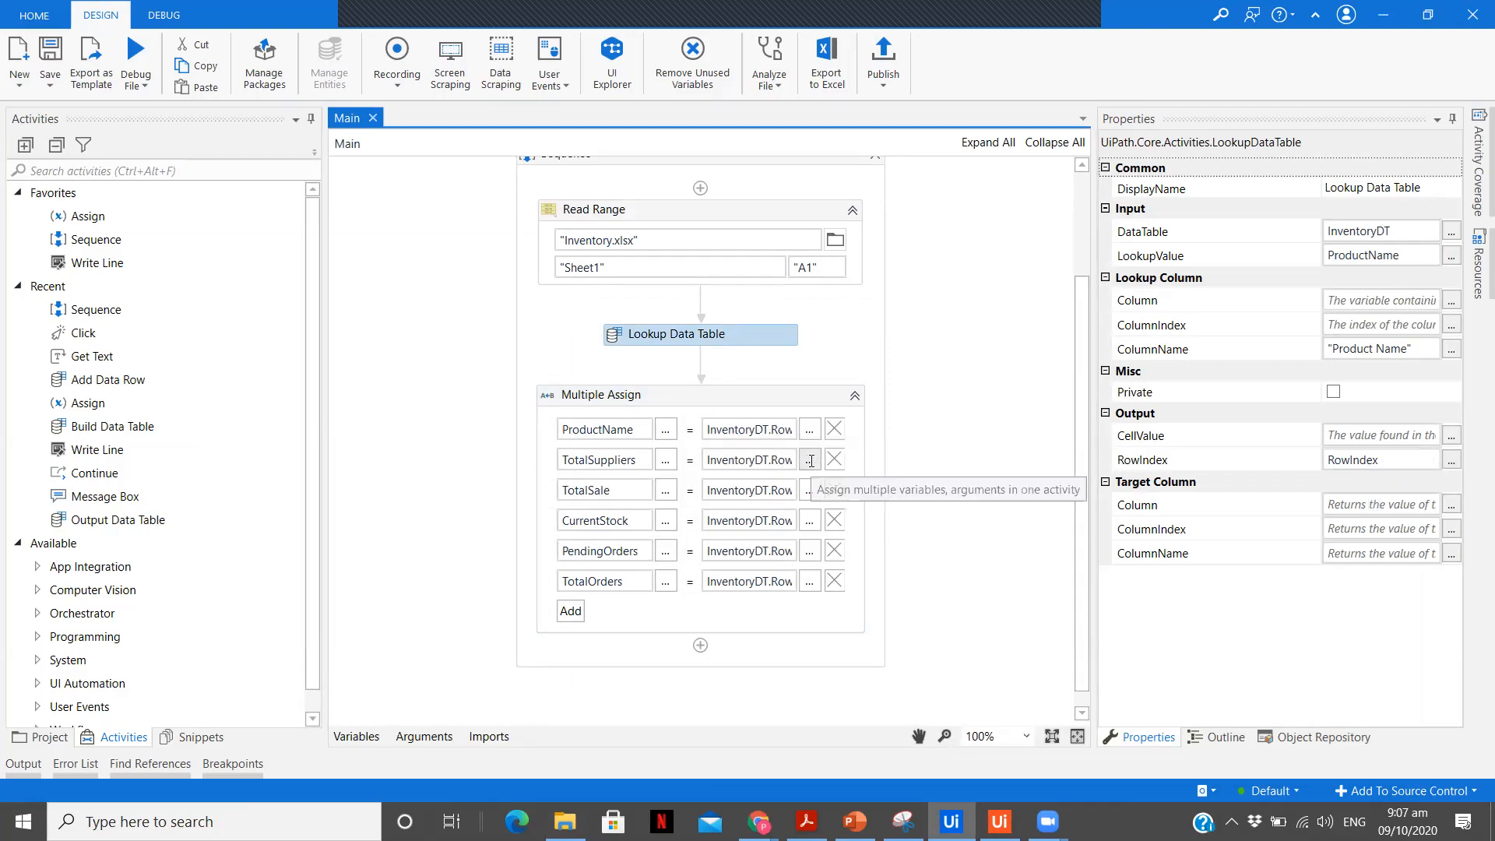
# Review the Multiple Assign value expressions for TotalSuppliers, TotalSale and CurrentStock
pyautogui.click(810, 460)
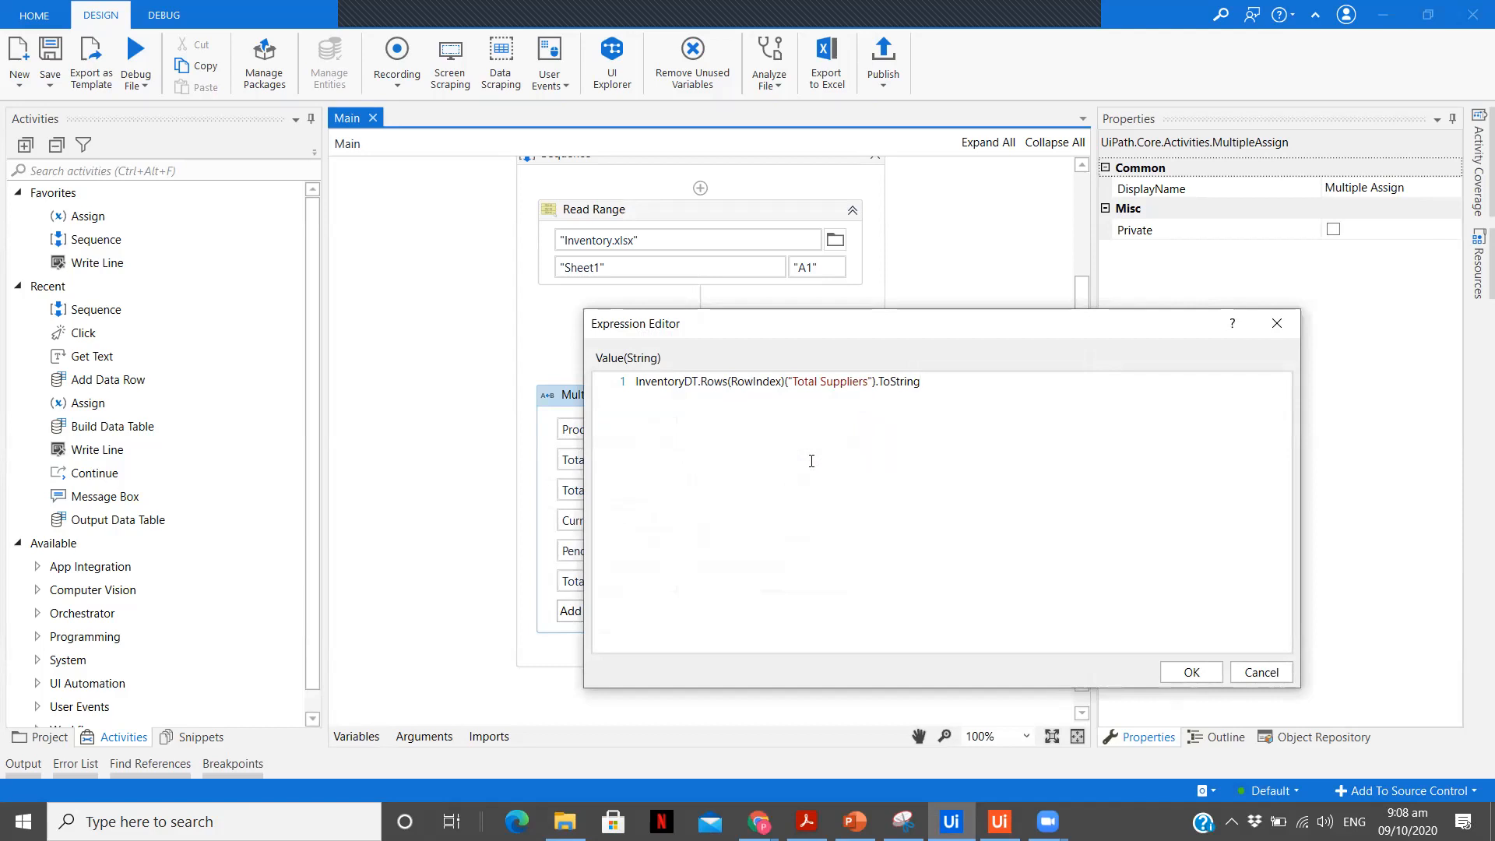
pyautogui.click(1191, 674)
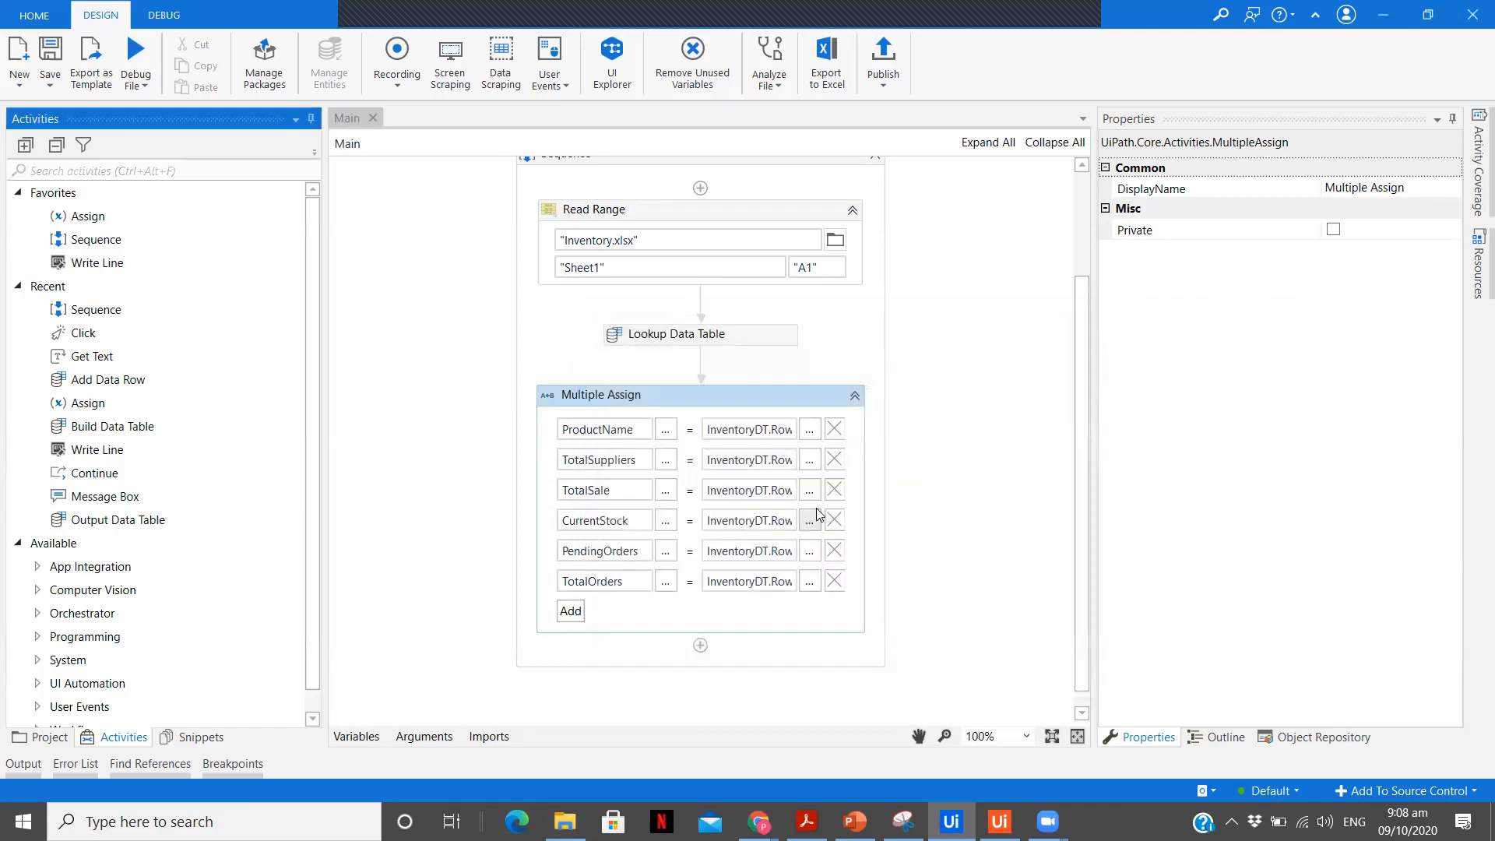
pyautogui.click(814, 495)
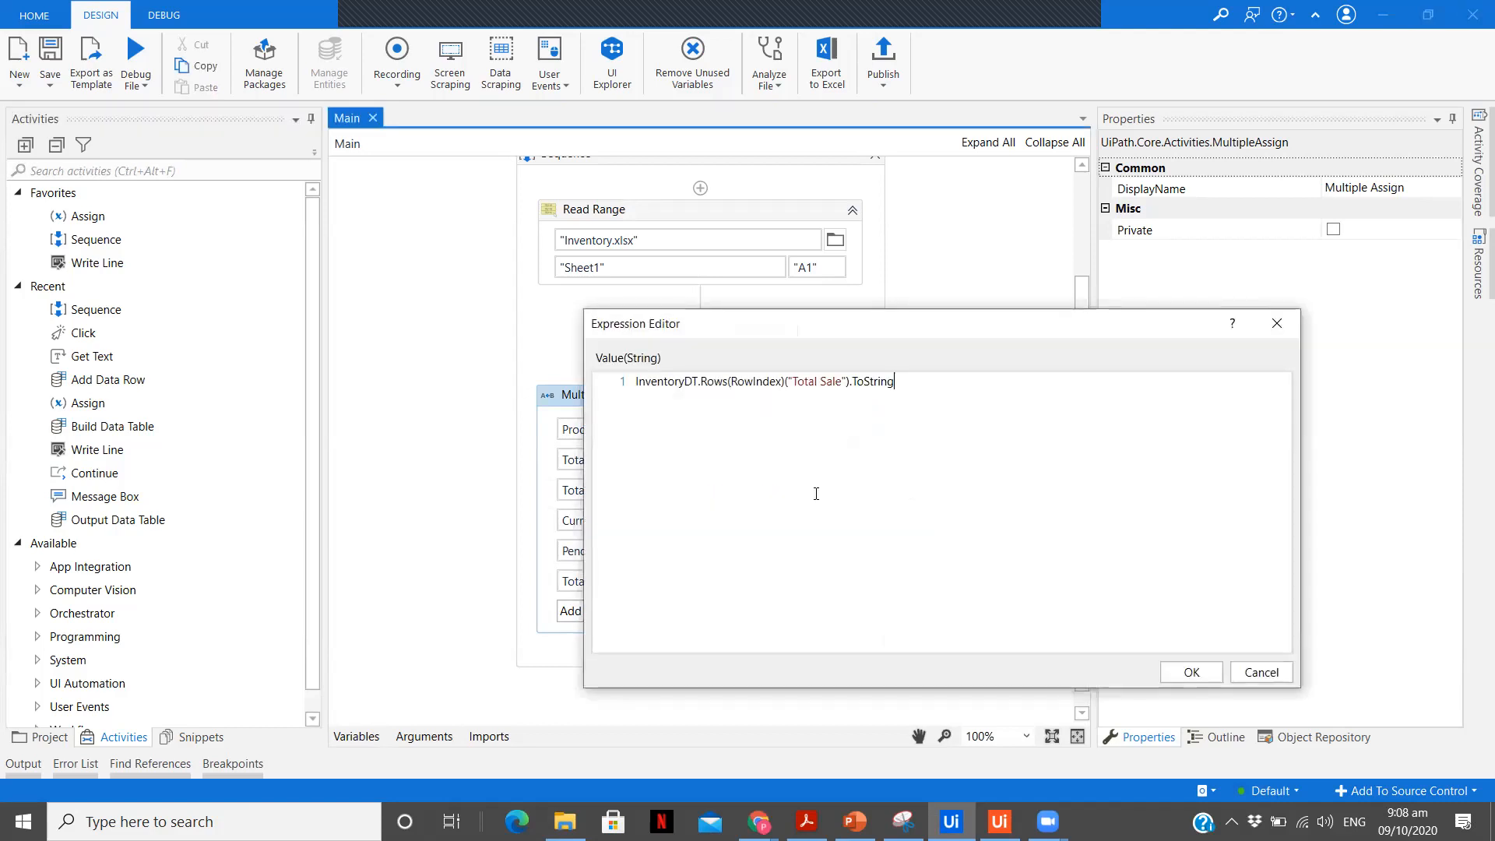
pyautogui.click(1191, 672)
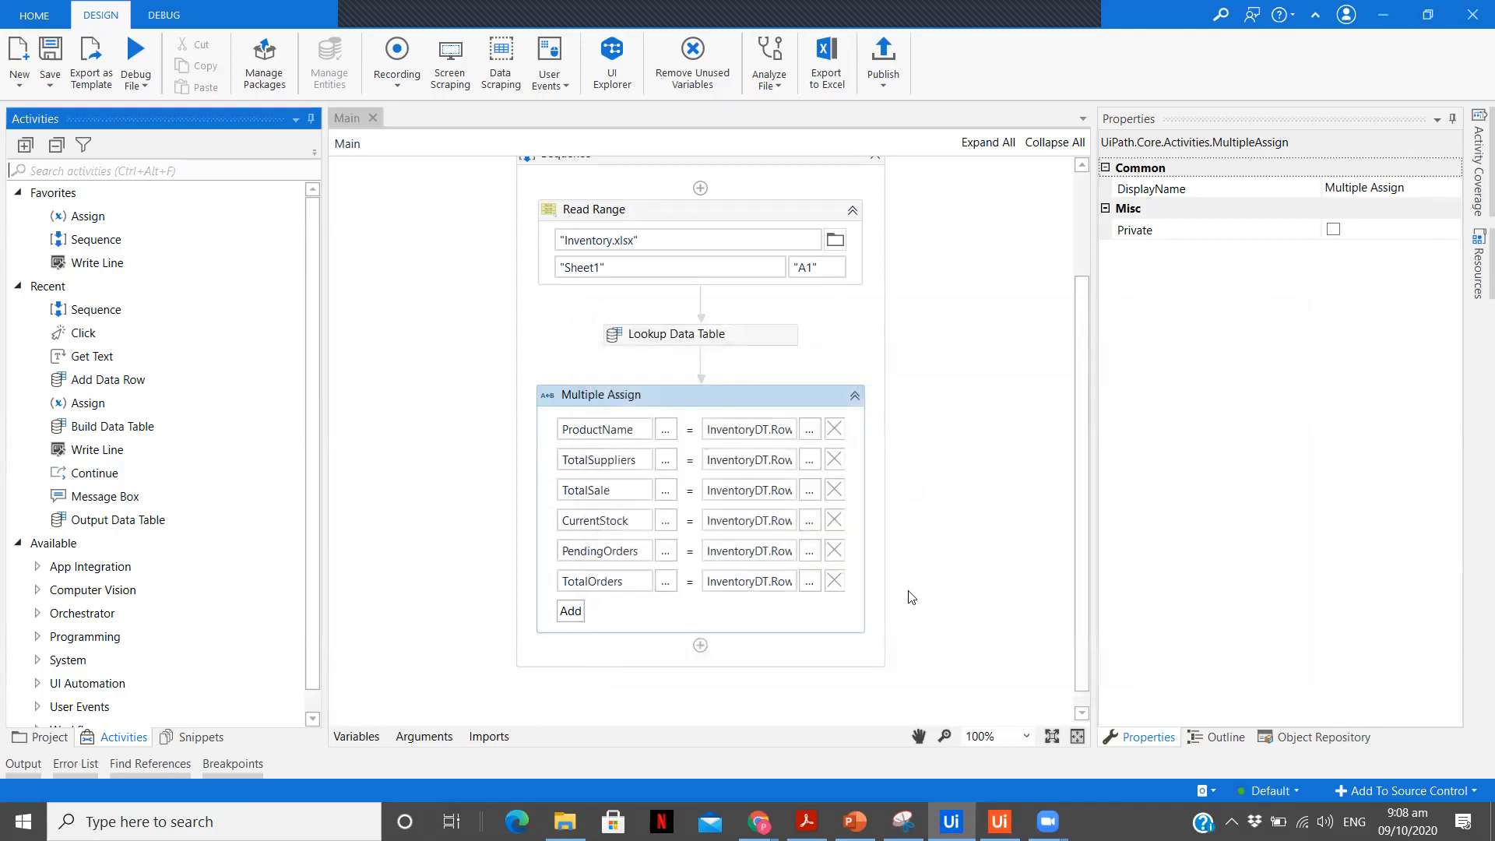
pyautogui.click(810, 523)
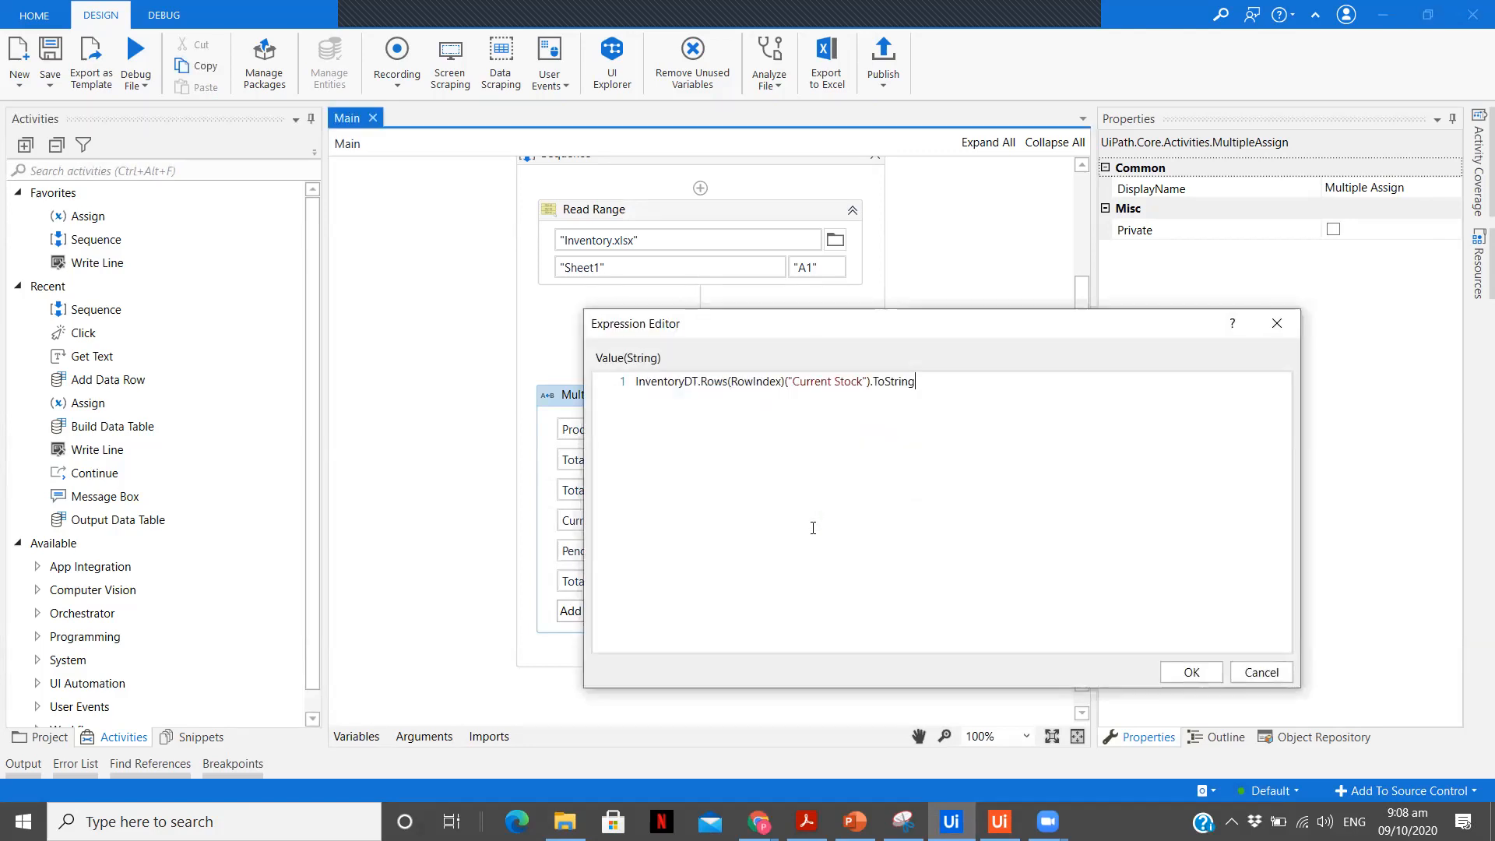
pyautogui.click(1191, 672)
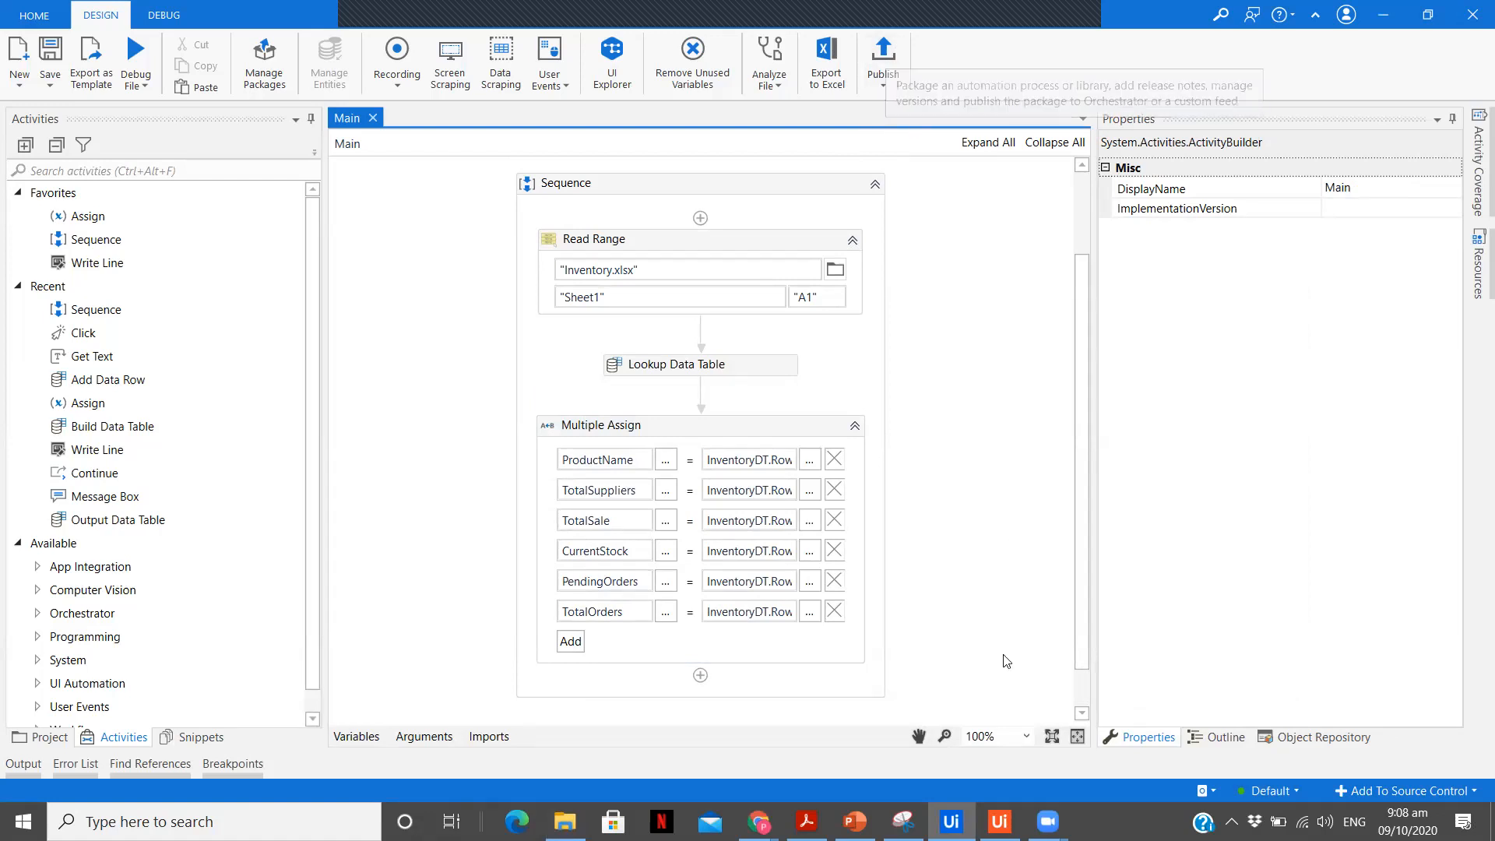
# Review the package properties, publish options and certificate signing settings for publishing the process, and close them without publishing
pyautogui.click(999, 821)
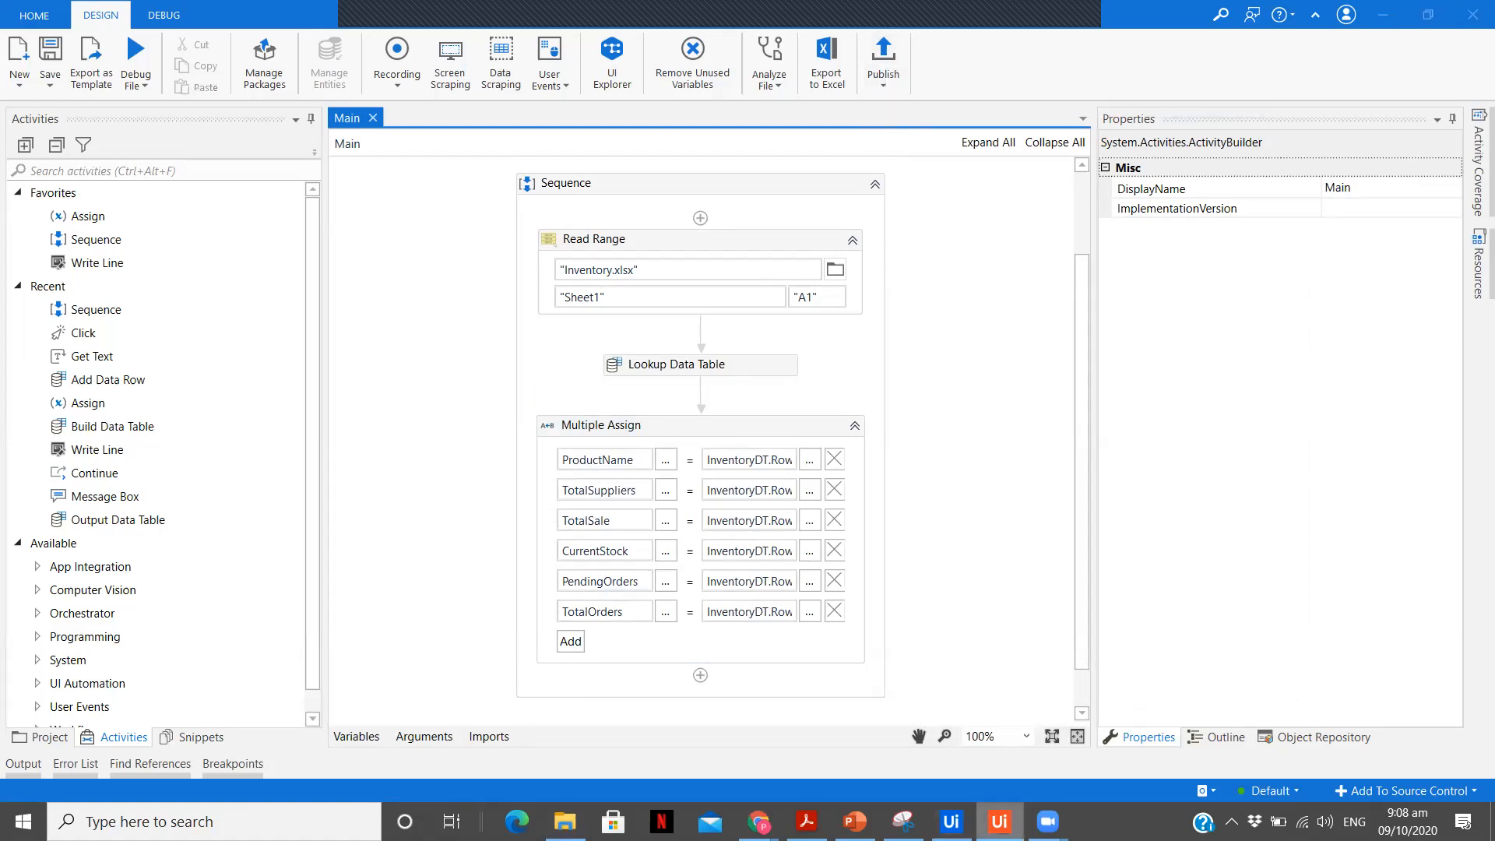
pyautogui.click(952, 821)
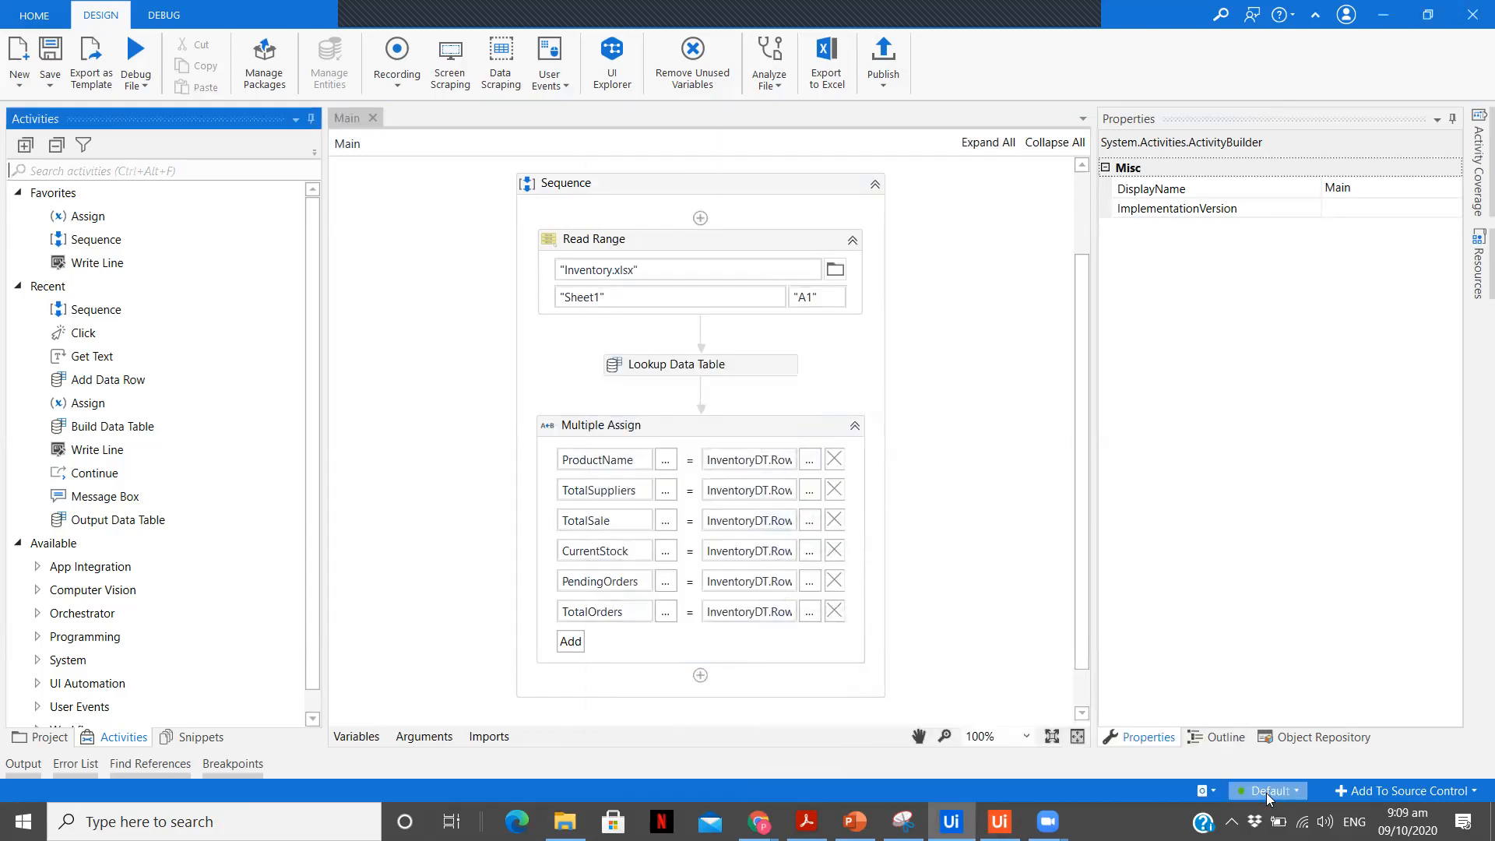
pyautogui.click(892, 59)
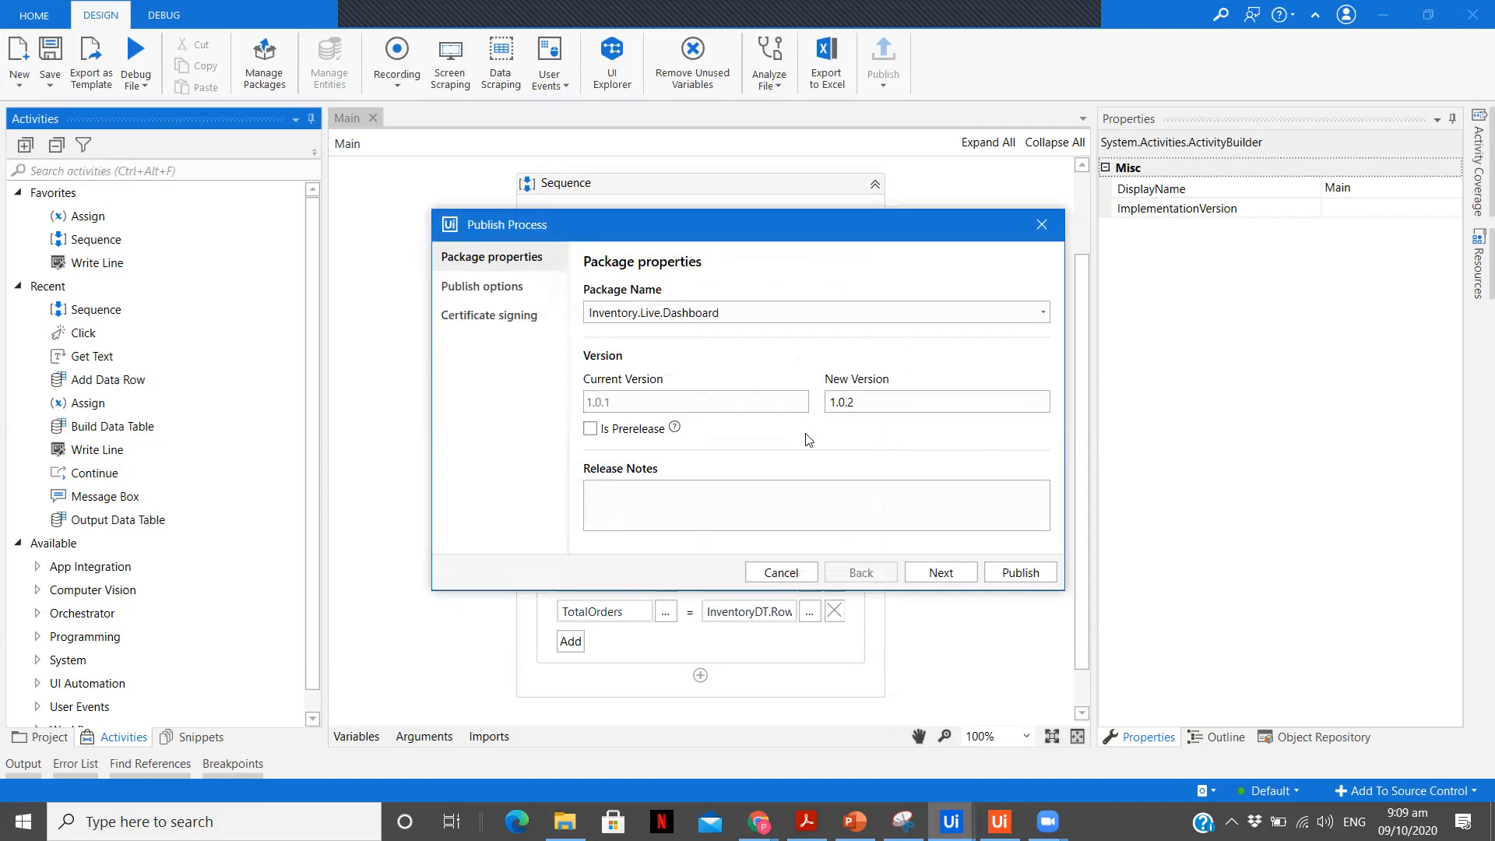
pyautogui.click(926, 576)
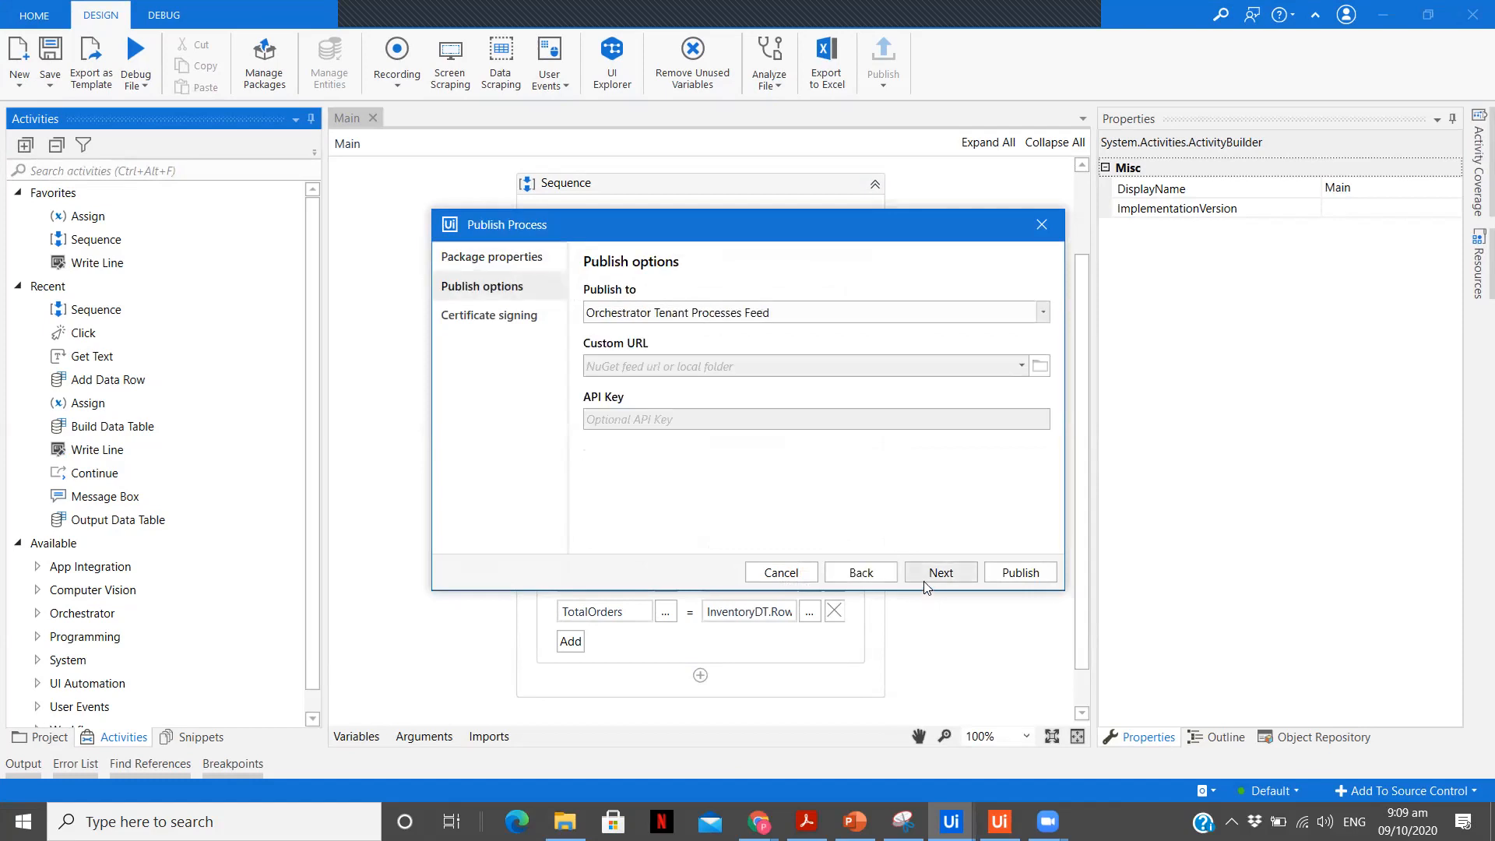
pyautogui.click(926, 576)
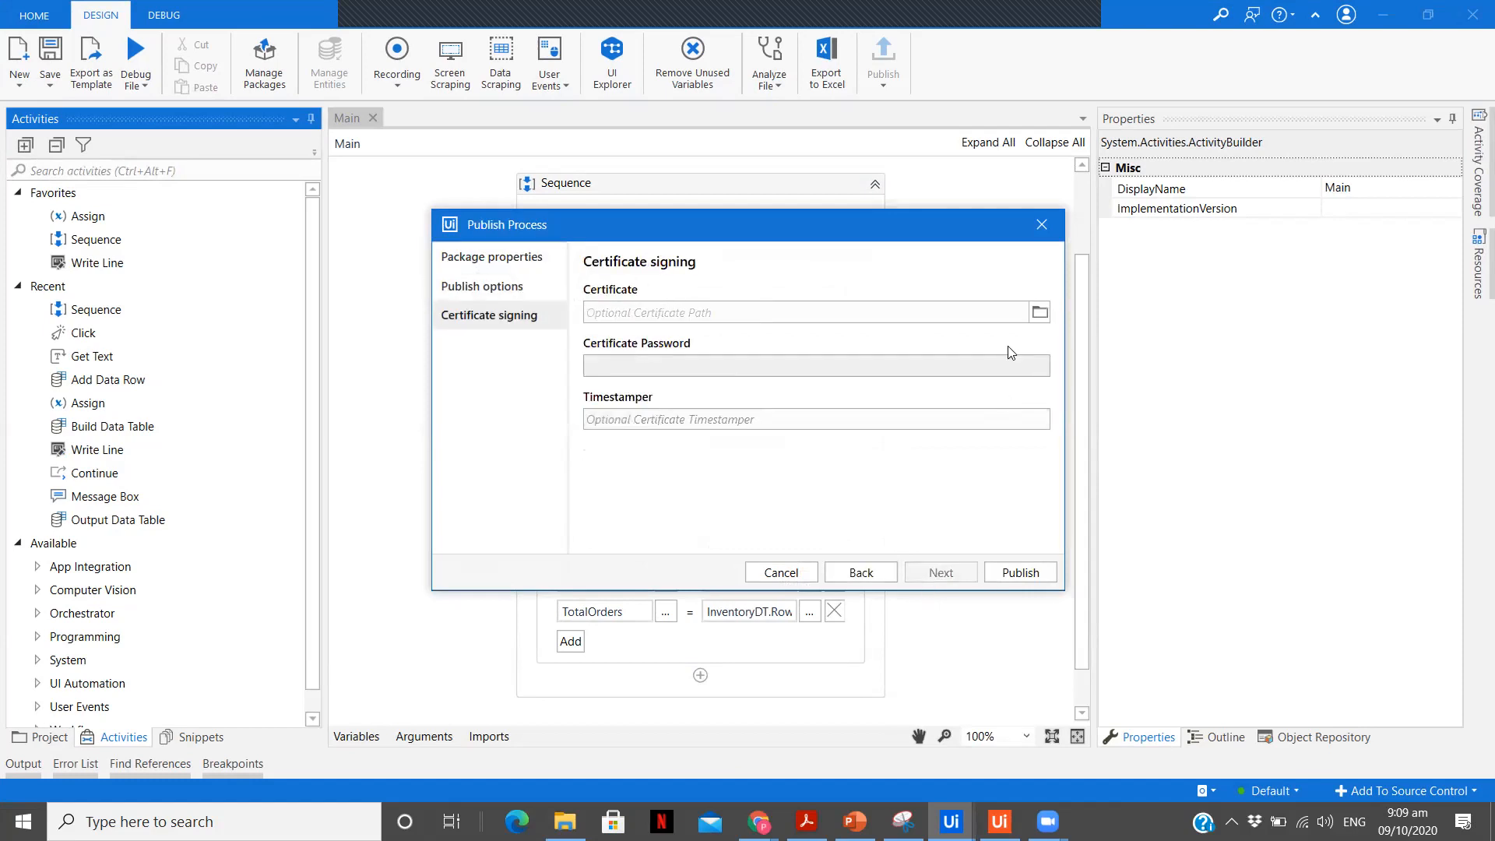
pyautogui.click(1043, 227)
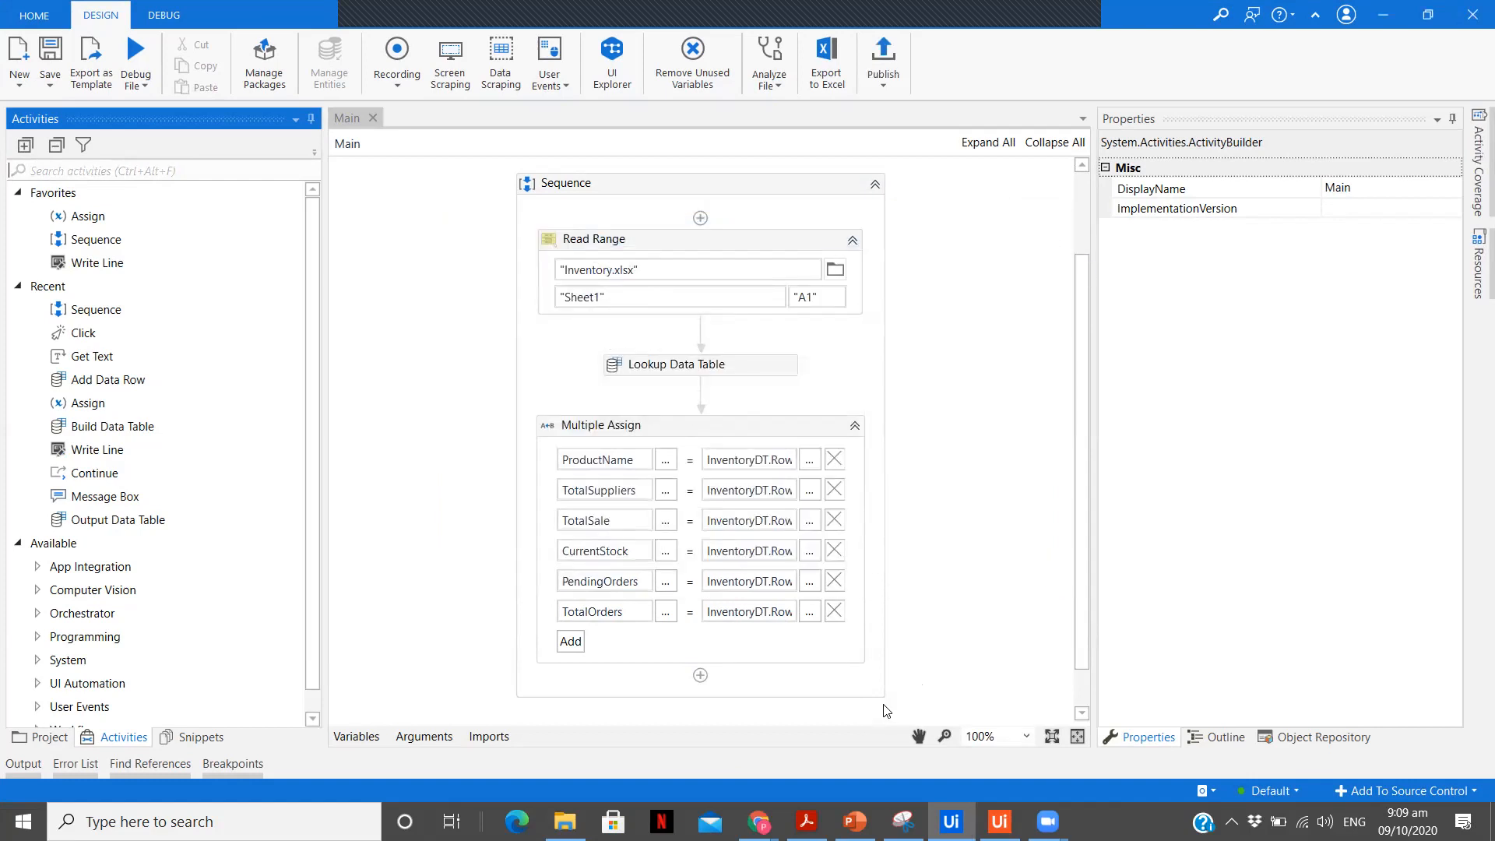
# Switch to the UiPath Orchestrator processes page in Chrome and try to add a new process
pyautogui.click(759, 819)
pyautogui.click(801, 775)
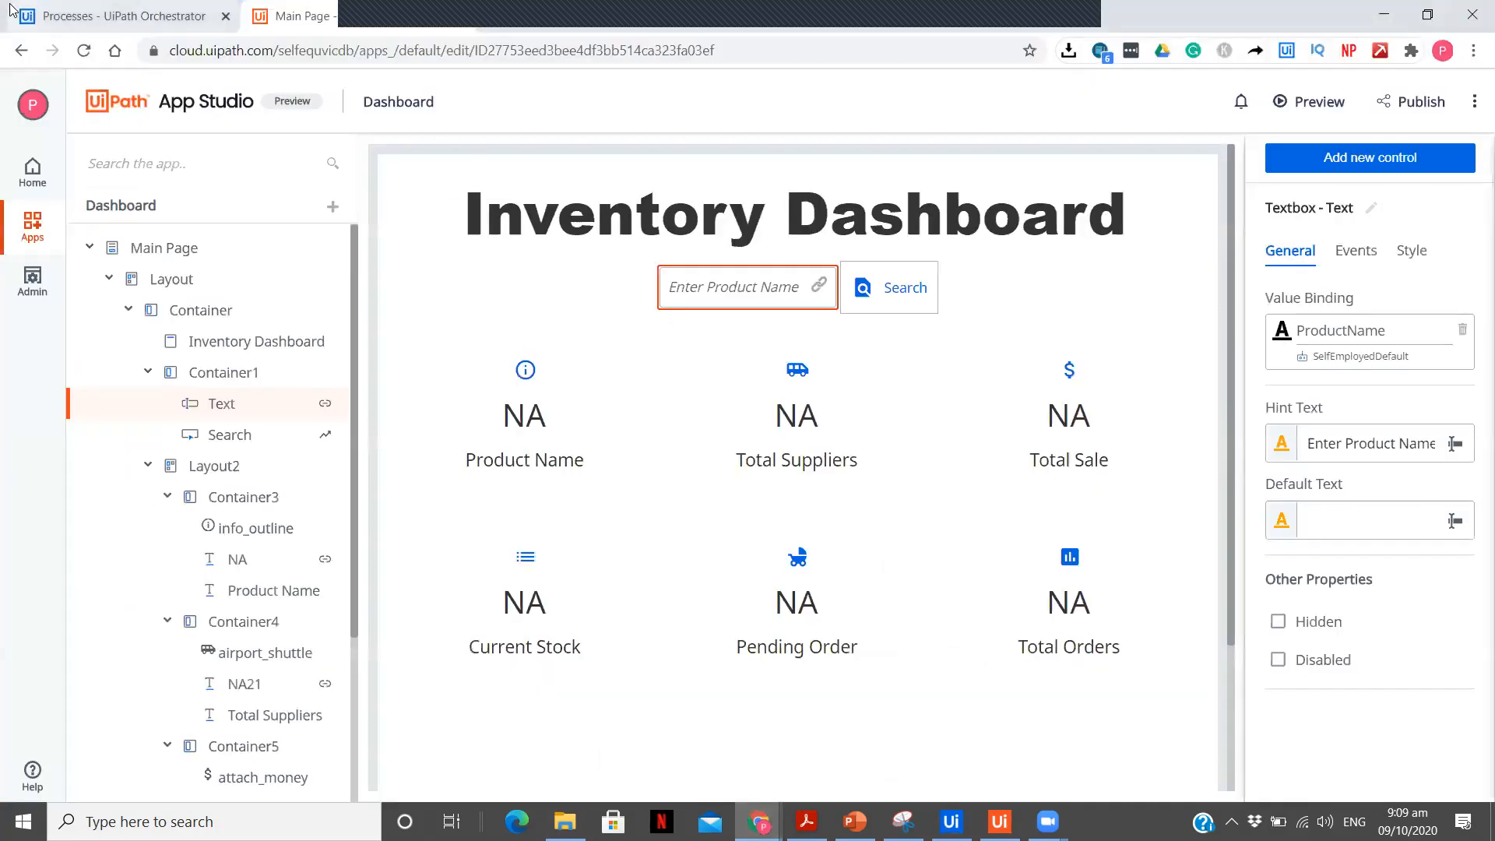
pyautogui.click(31, 16)
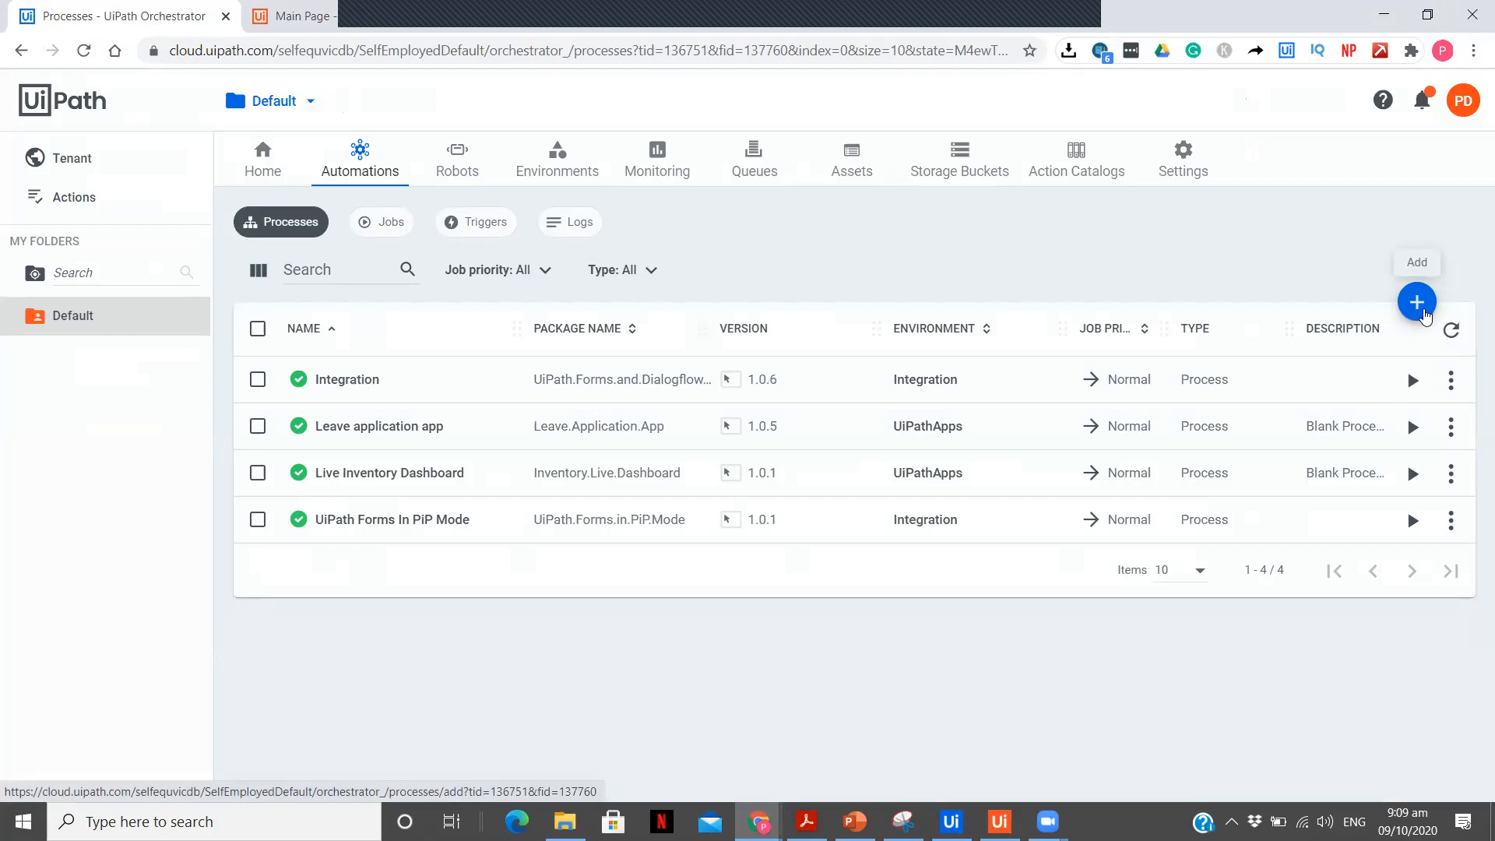
pyautogui.click(1424, 315)
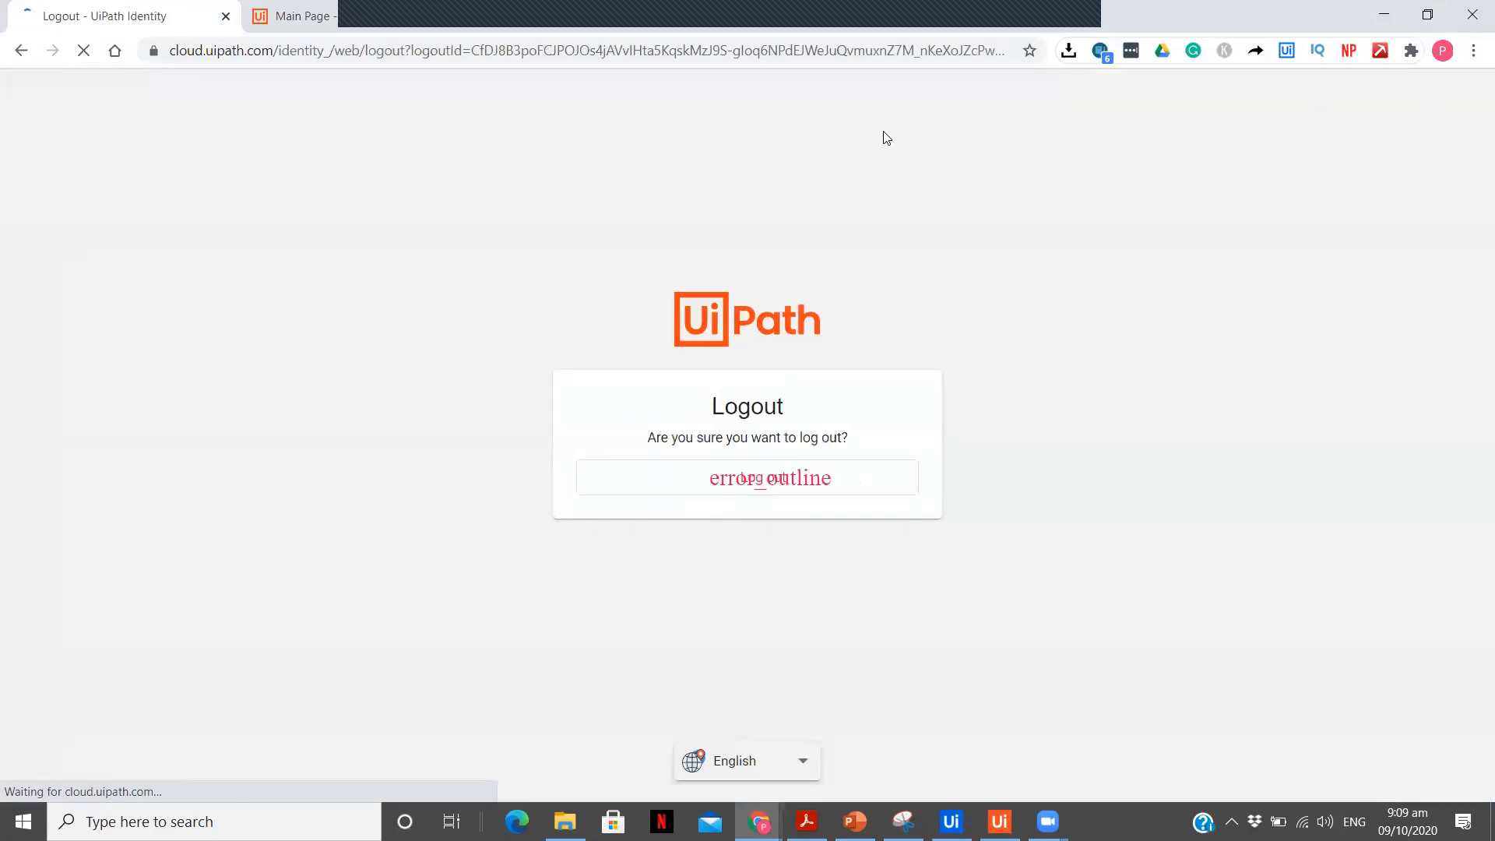
# Log out of UiPath and sign back in with a Google account
pyautogui.click(782, 487)
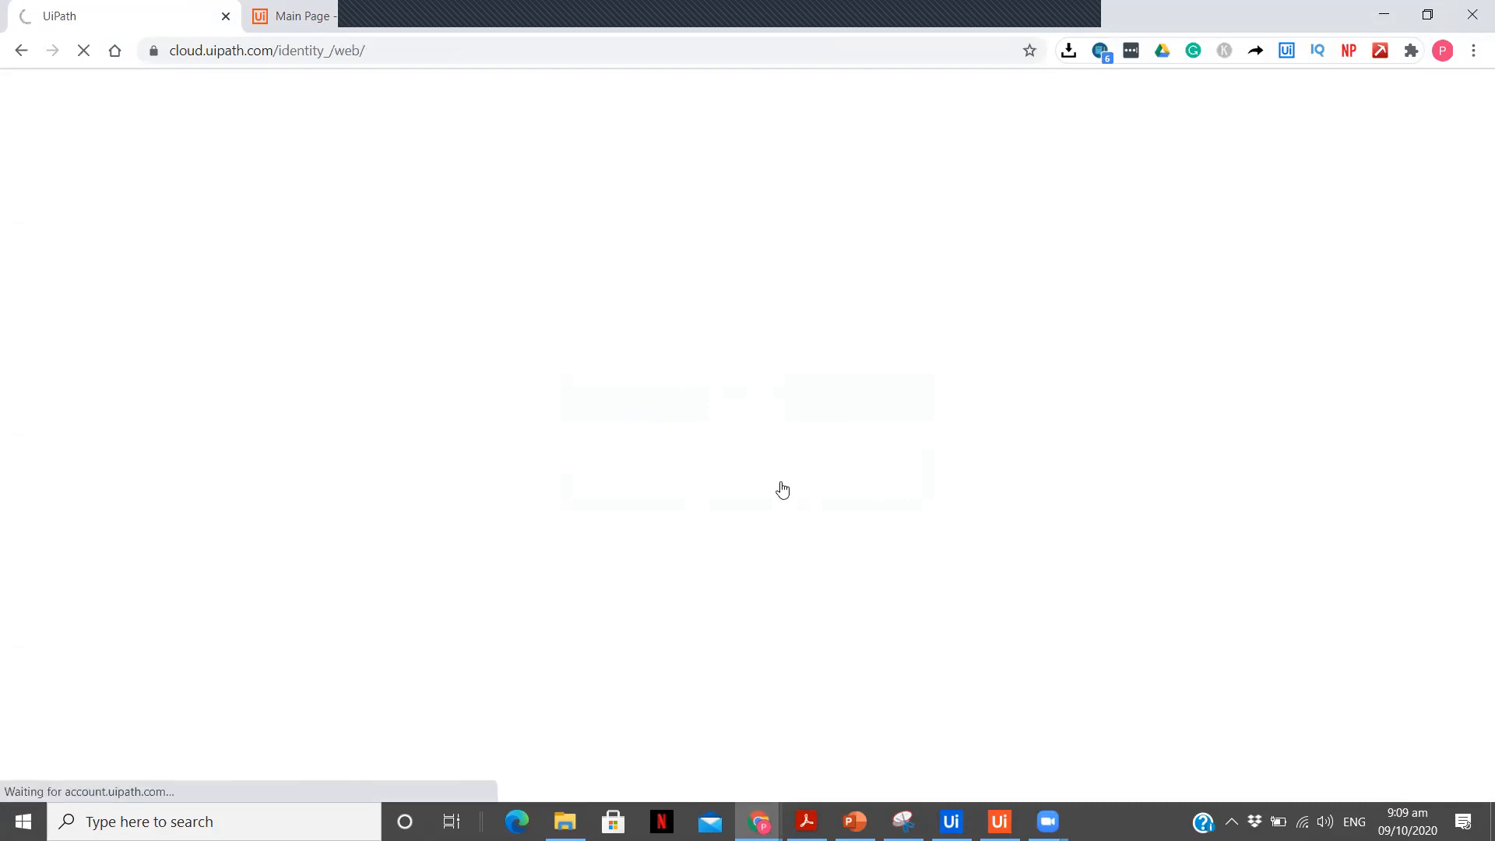
pyautogui.click(784, 443)
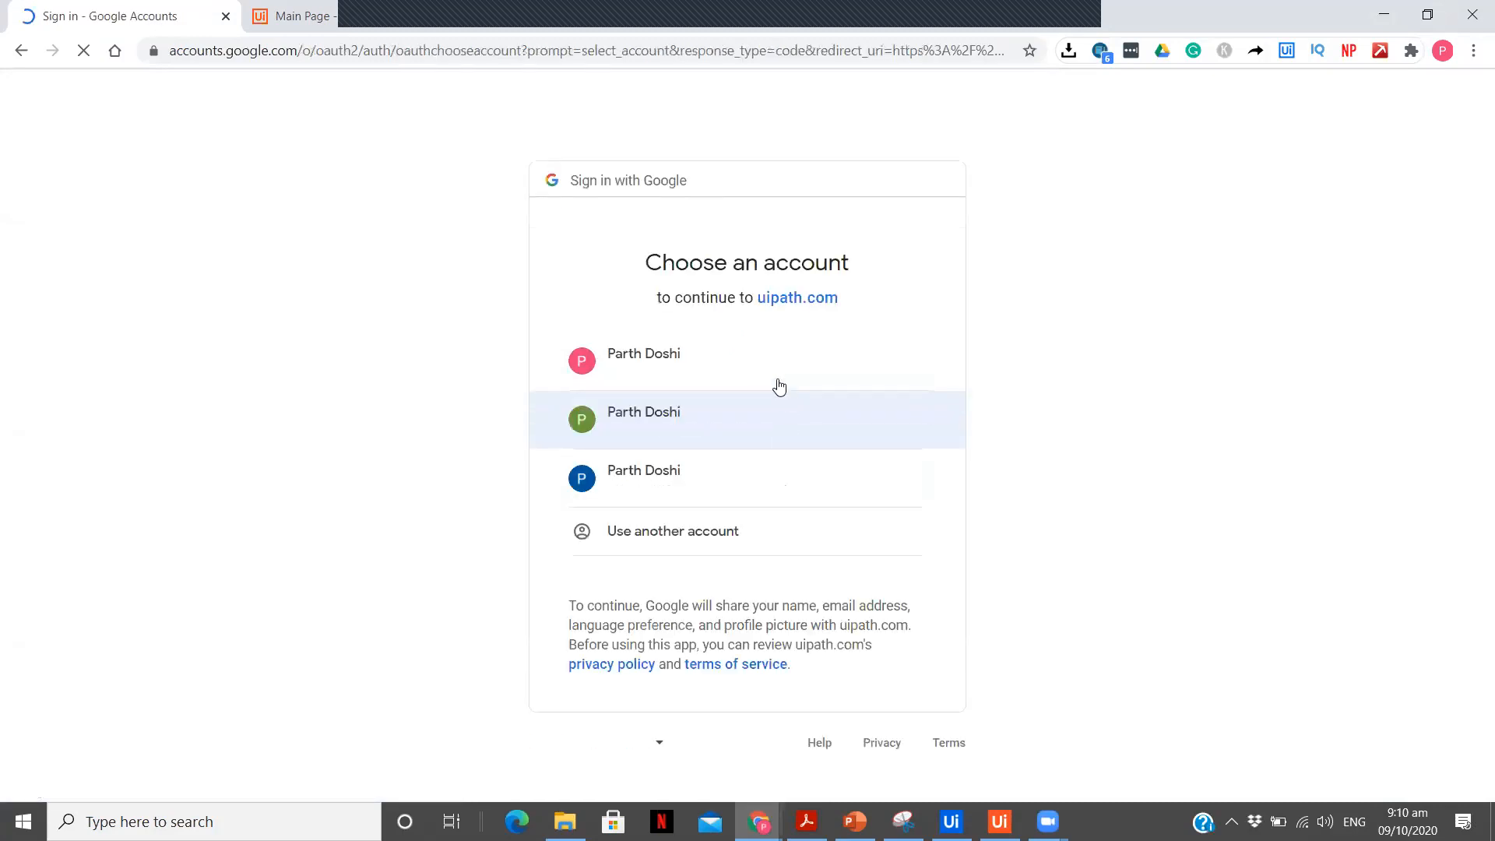
pyautogui.click(765, 374)
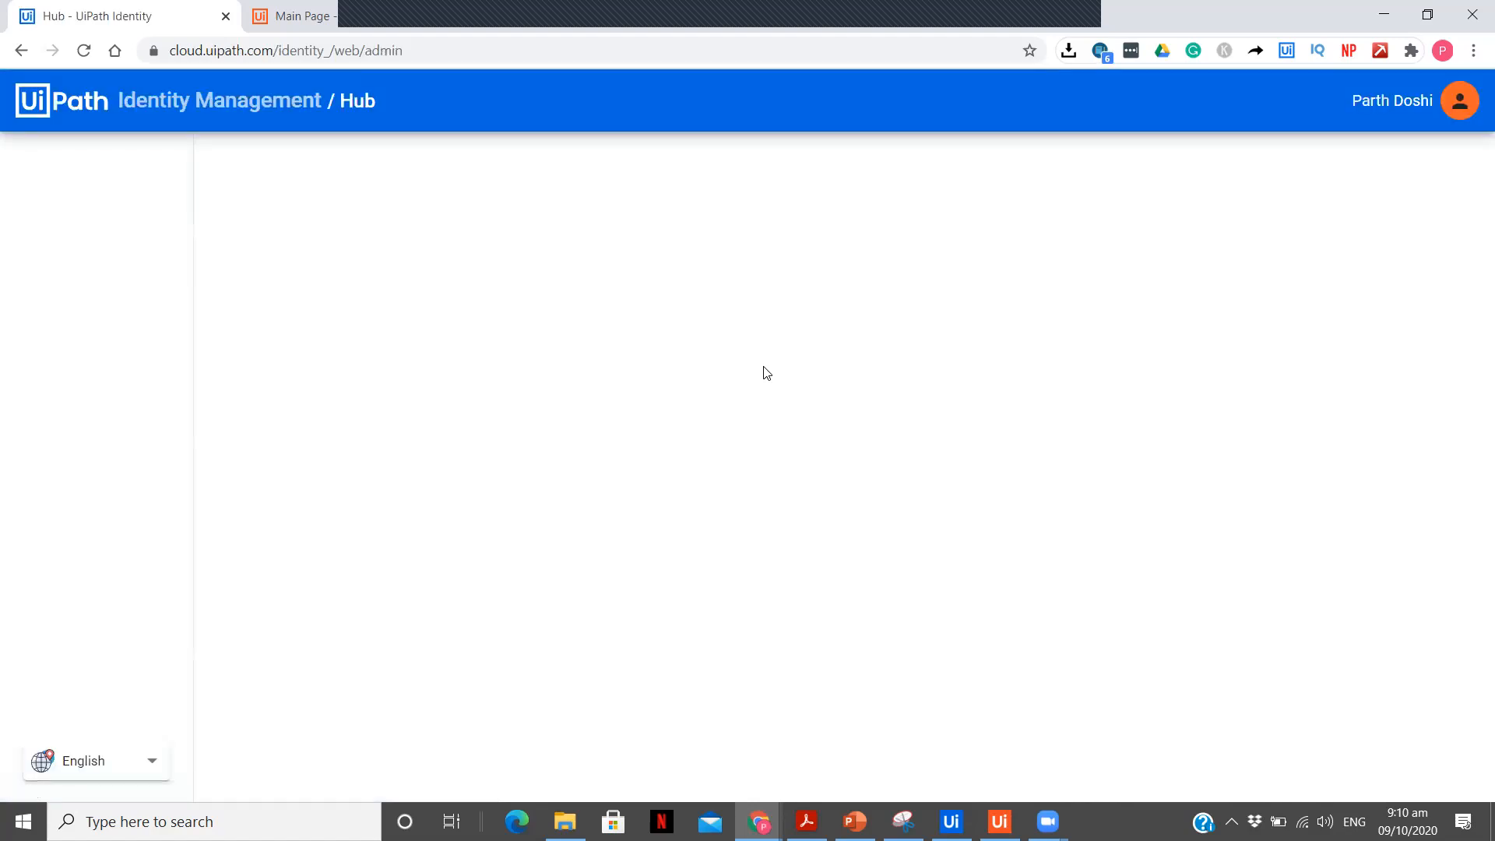
# Go to cloud.uipath.com and open the SelfEmployedDefault Orchestrator service
pyautogui.click(454, 51)
pyautogui.press('BackSpace')
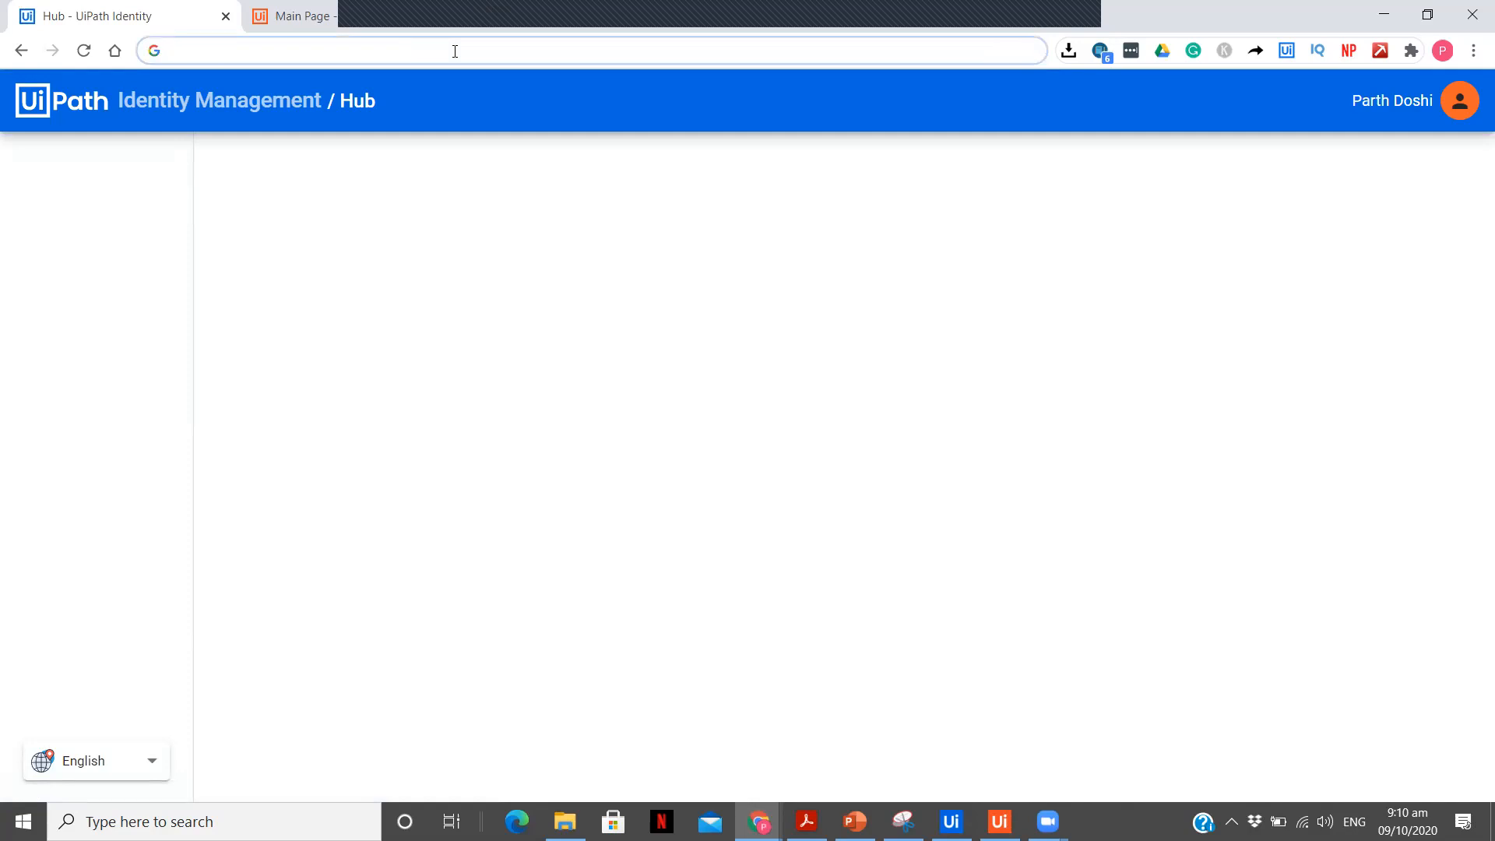
pyautogui.write('cloud.uipath.com')
pyautogui.press('Return')
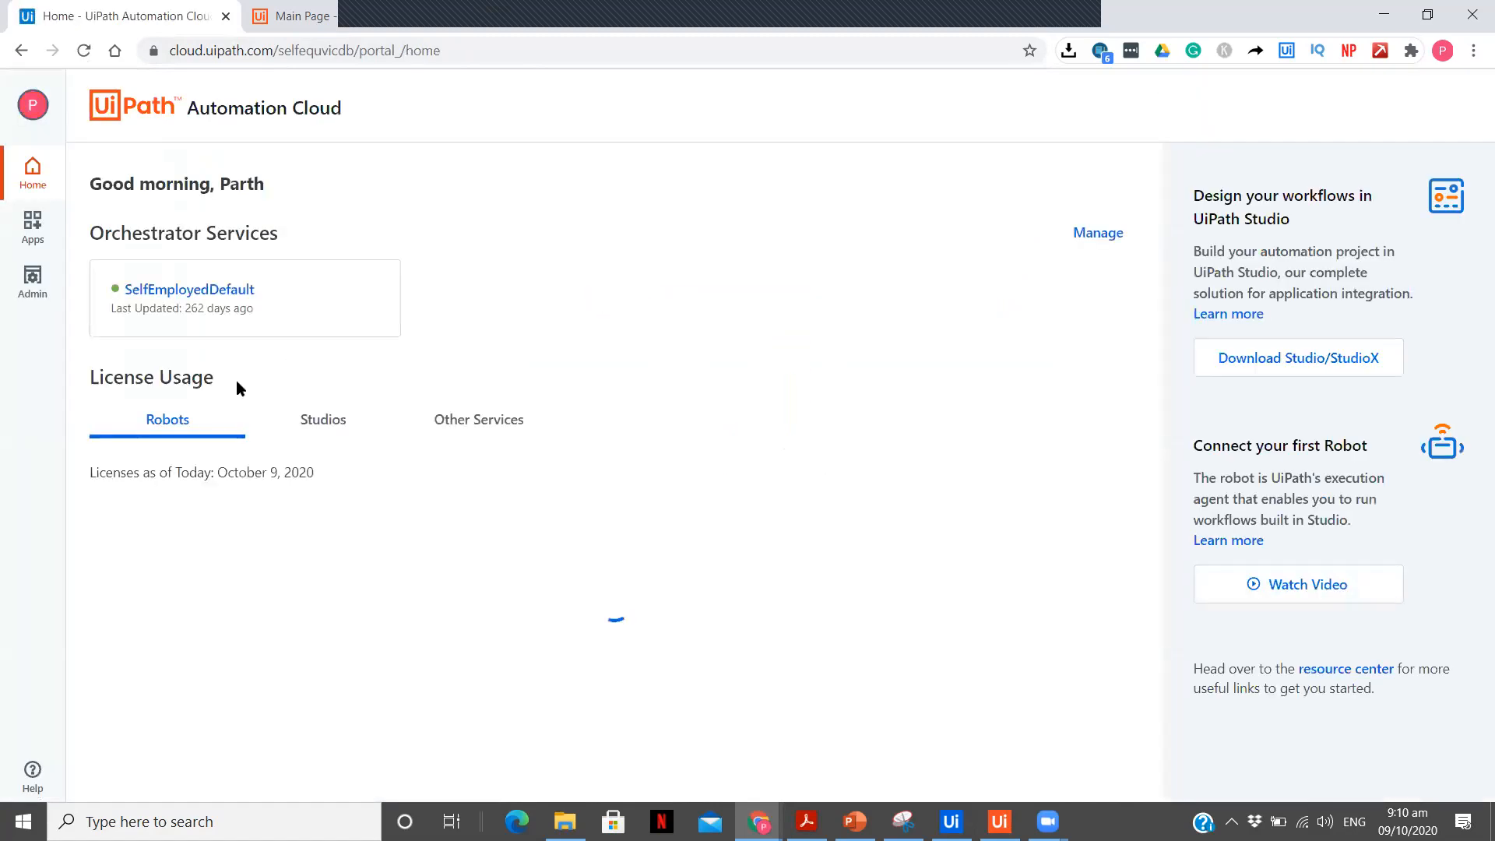
pyautogui.click(200, 292)
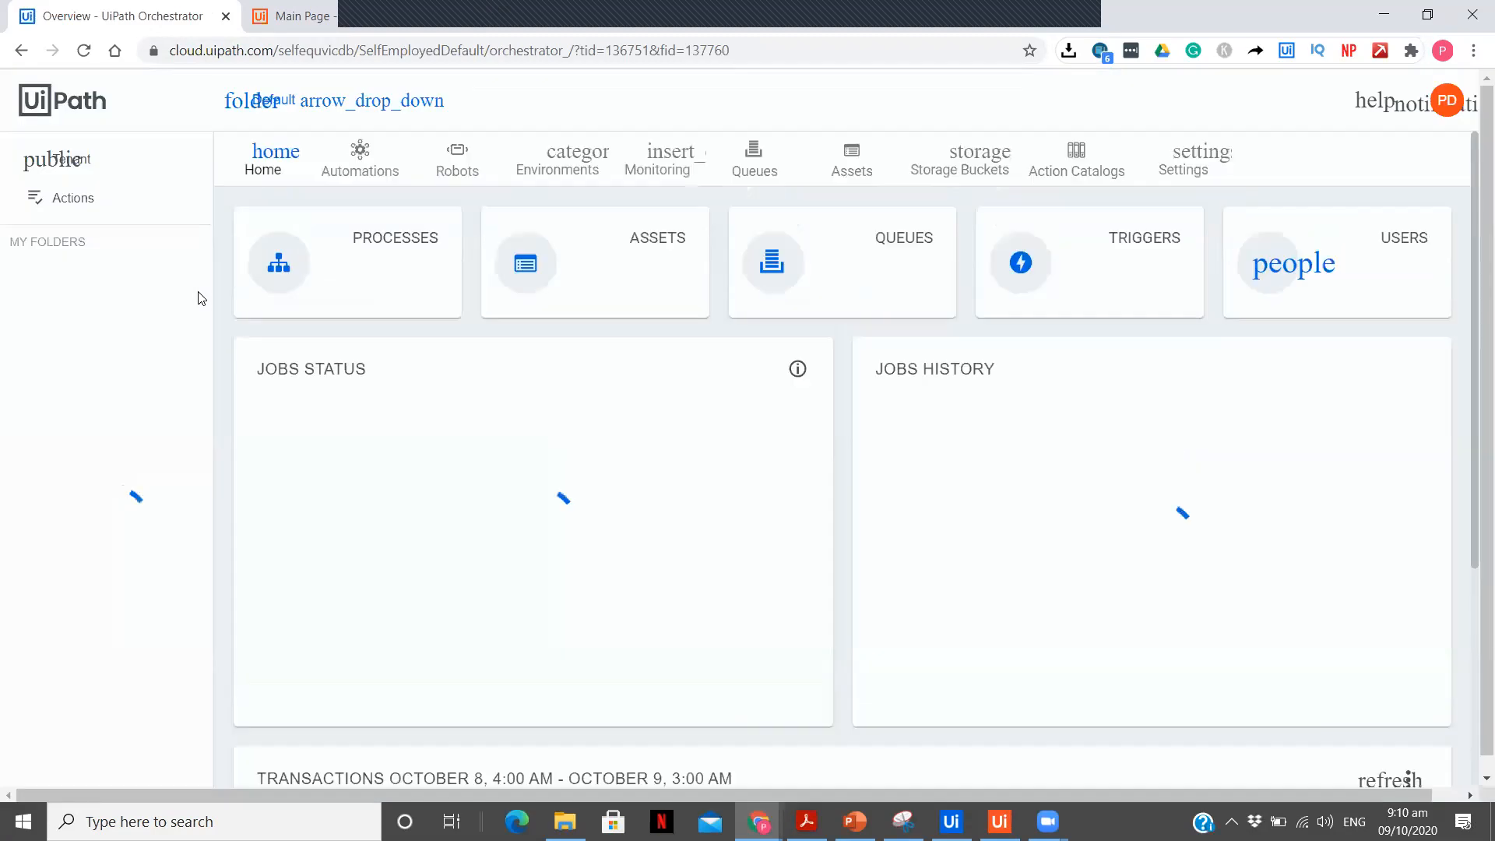
# Open the process list of the Default folder and start adding a new process
pyautogui.click(380, 289)
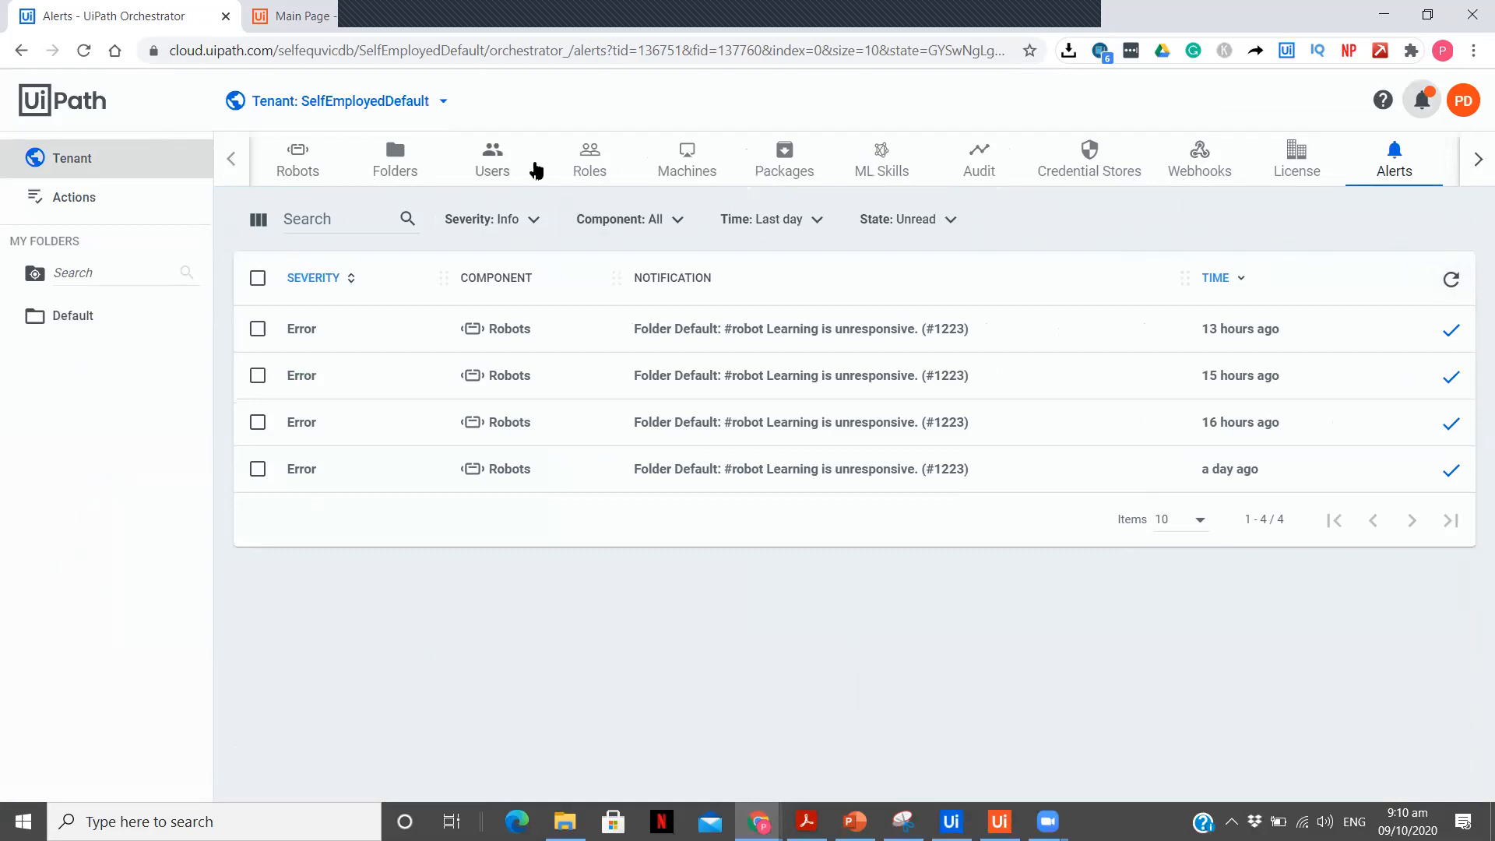
pyautogui.click(104, 318)
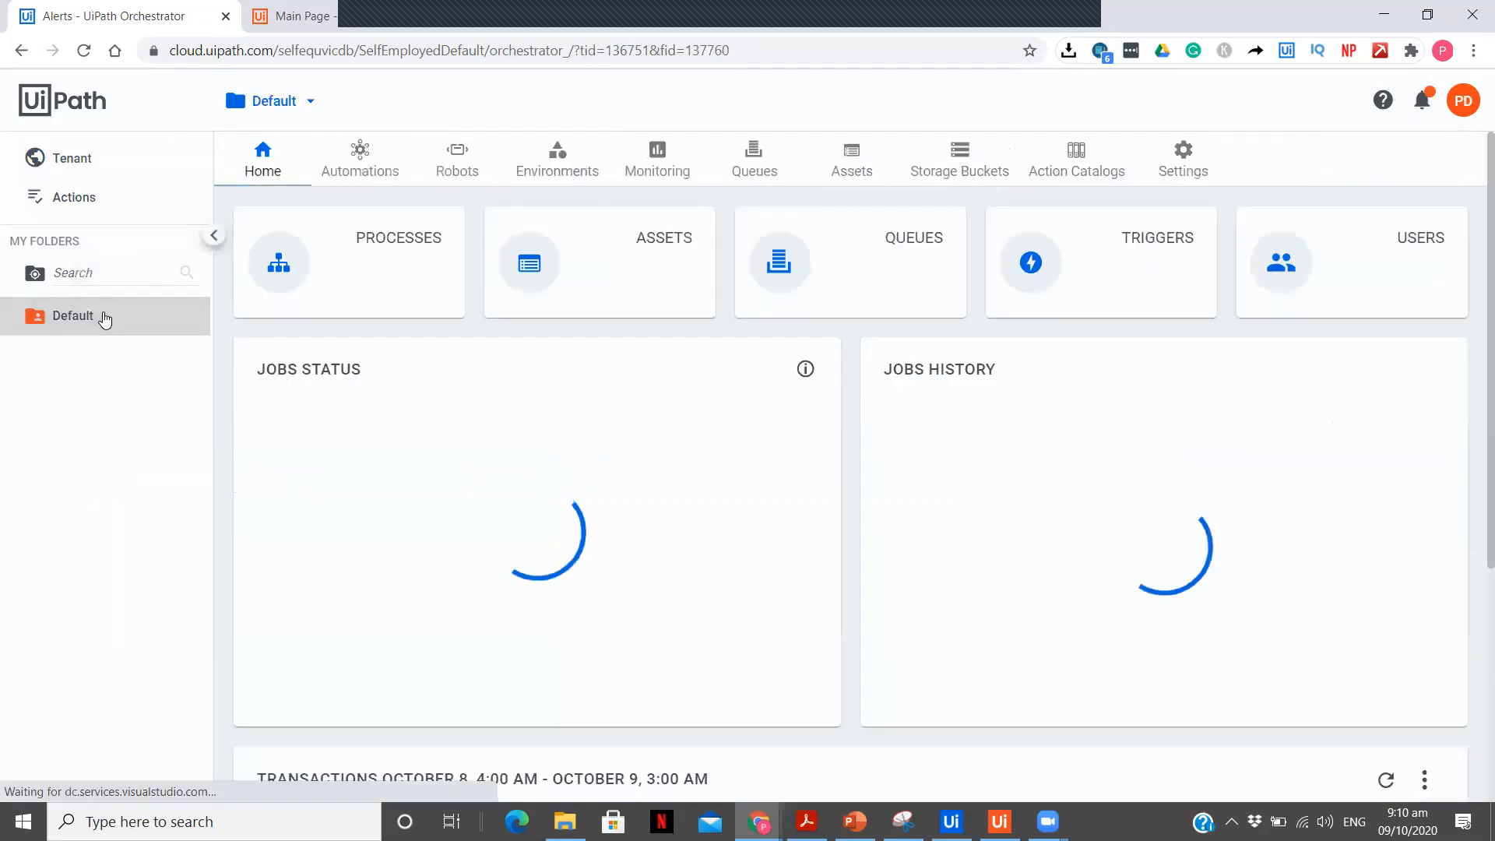
pyautogui.click(404, 244)
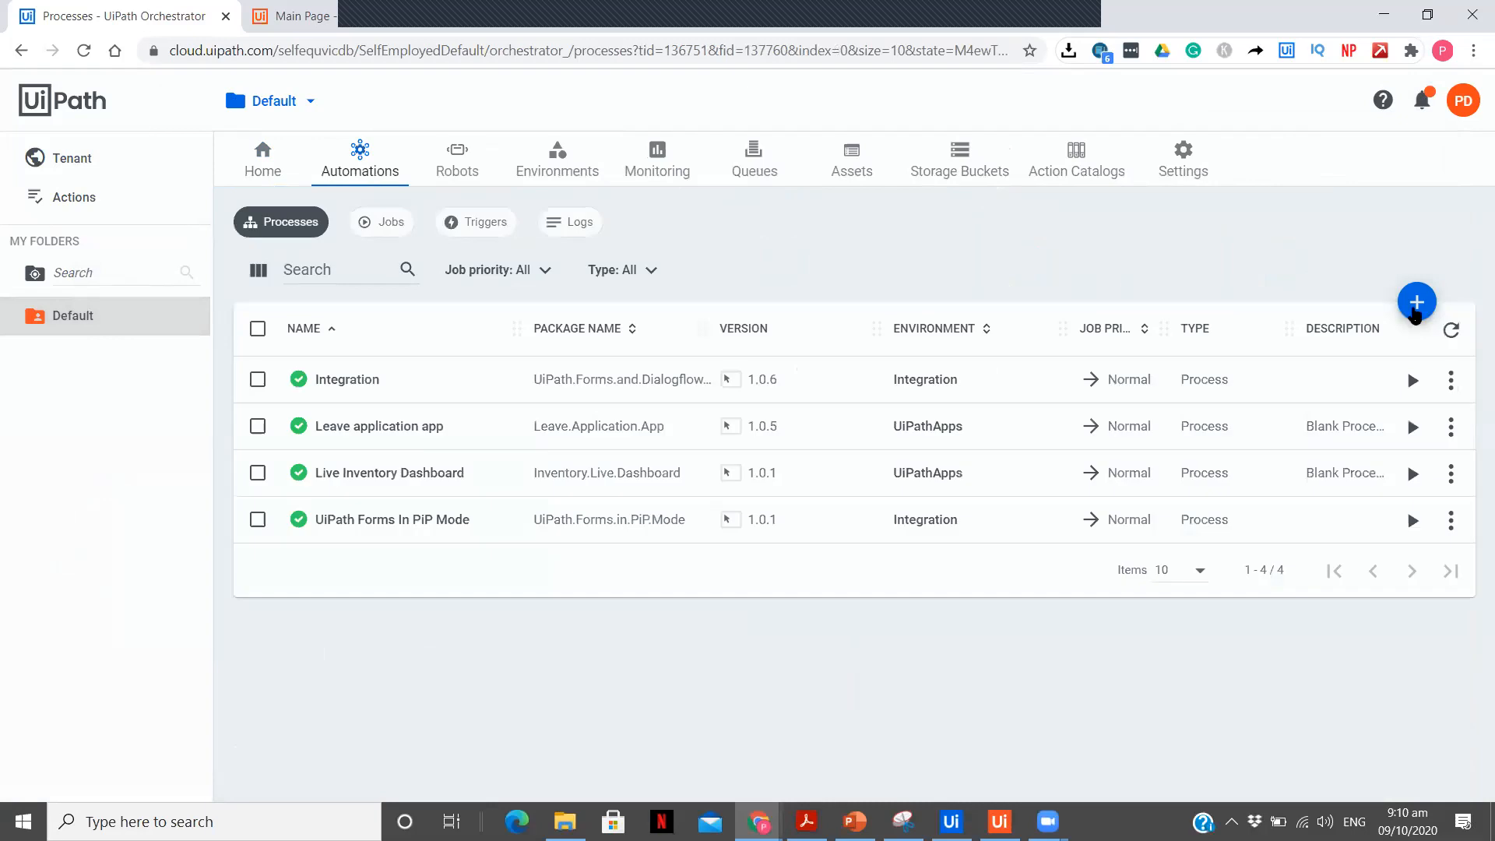
pyautogui.click(1412, 305)
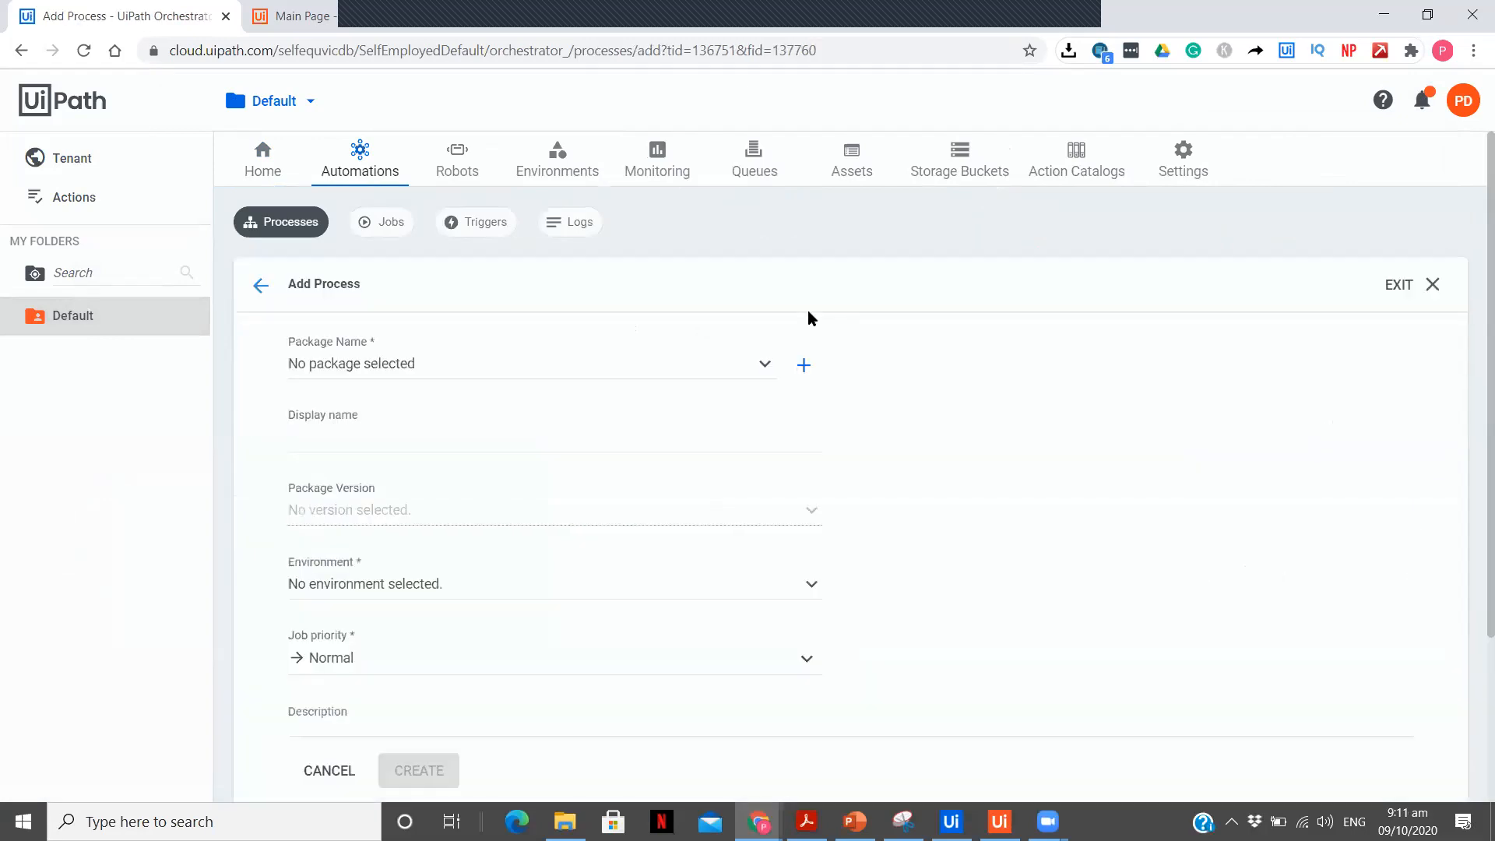
# Look through the available package names and the remaining fields of the Add Process form without selecting a package
pyautogui.click(765, 366)
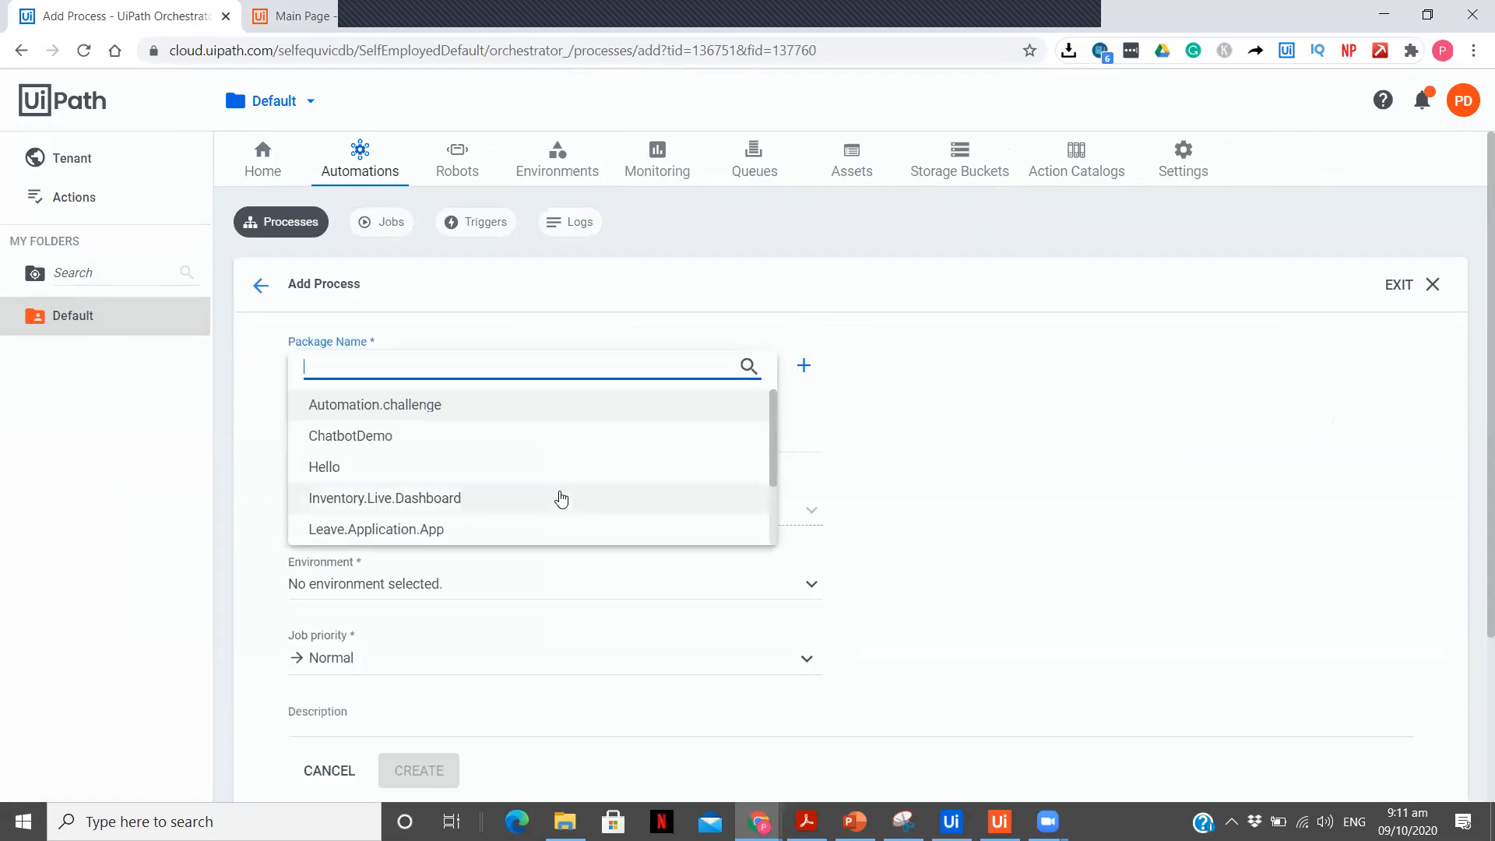
pyautogui.click(898, 479)
pyautogui.scroll(-2, 899, 481)
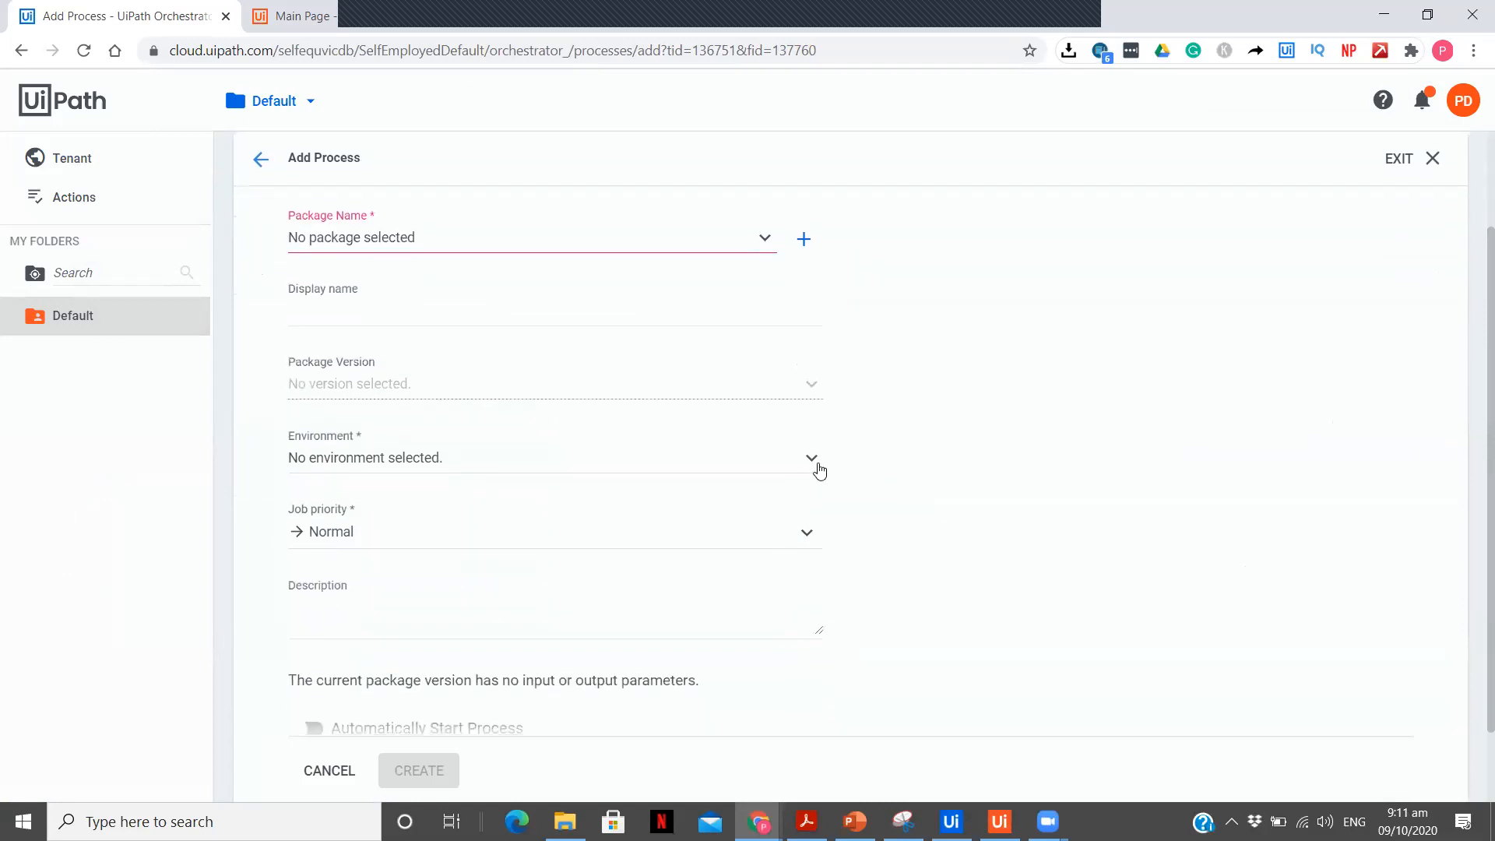
# Review the environment choice and remaining options of the Add Process form, and exit it without creating a process
pyautogui.click(817, 459)
pyautogui.click(898, 474)
pyautogui.scroll(-1, 901, 475)
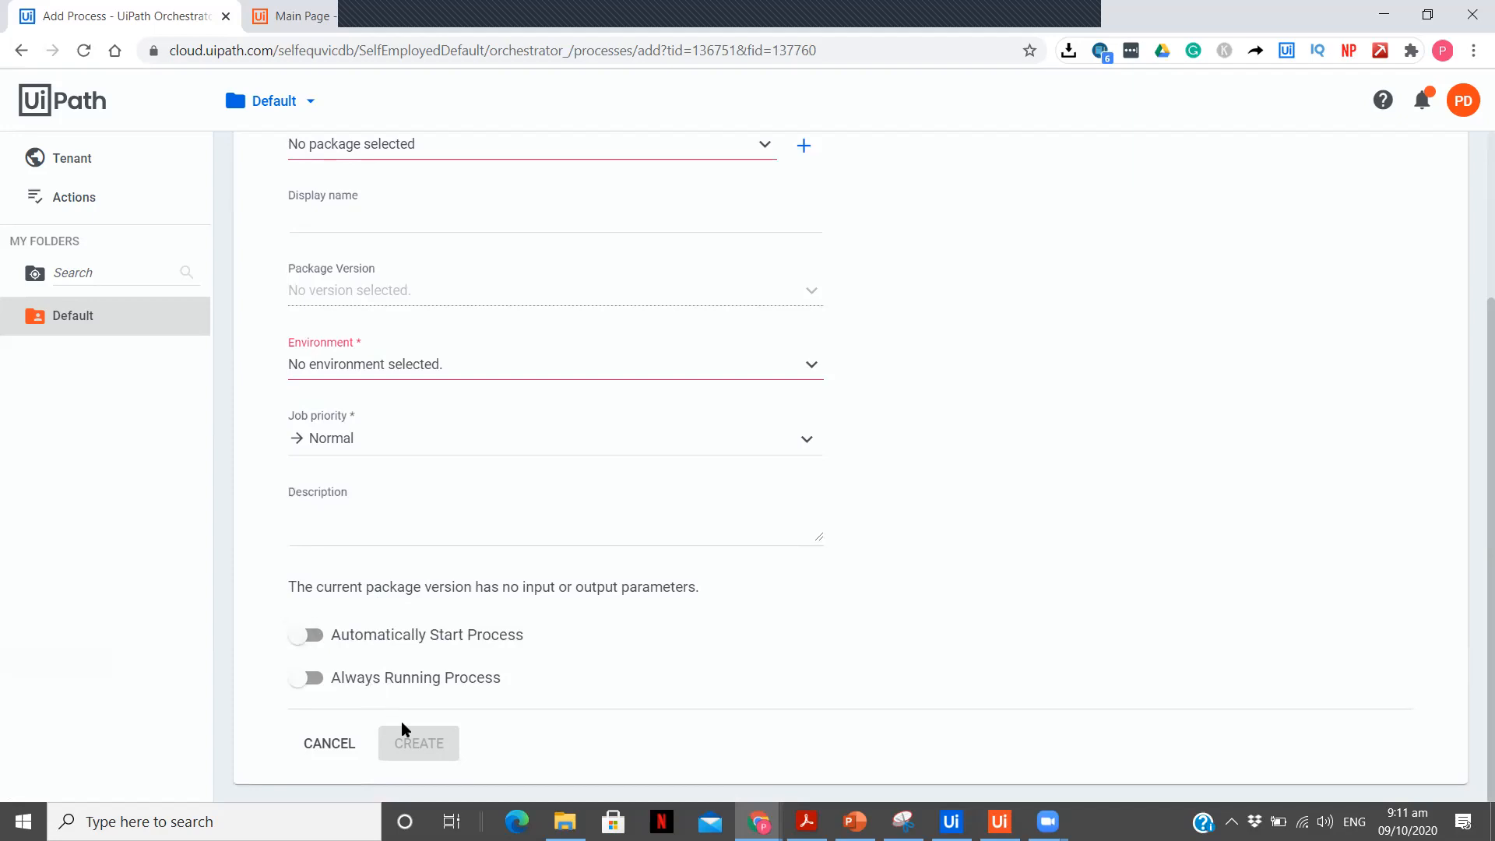
pyautogui.scroll(3, 879, 516)
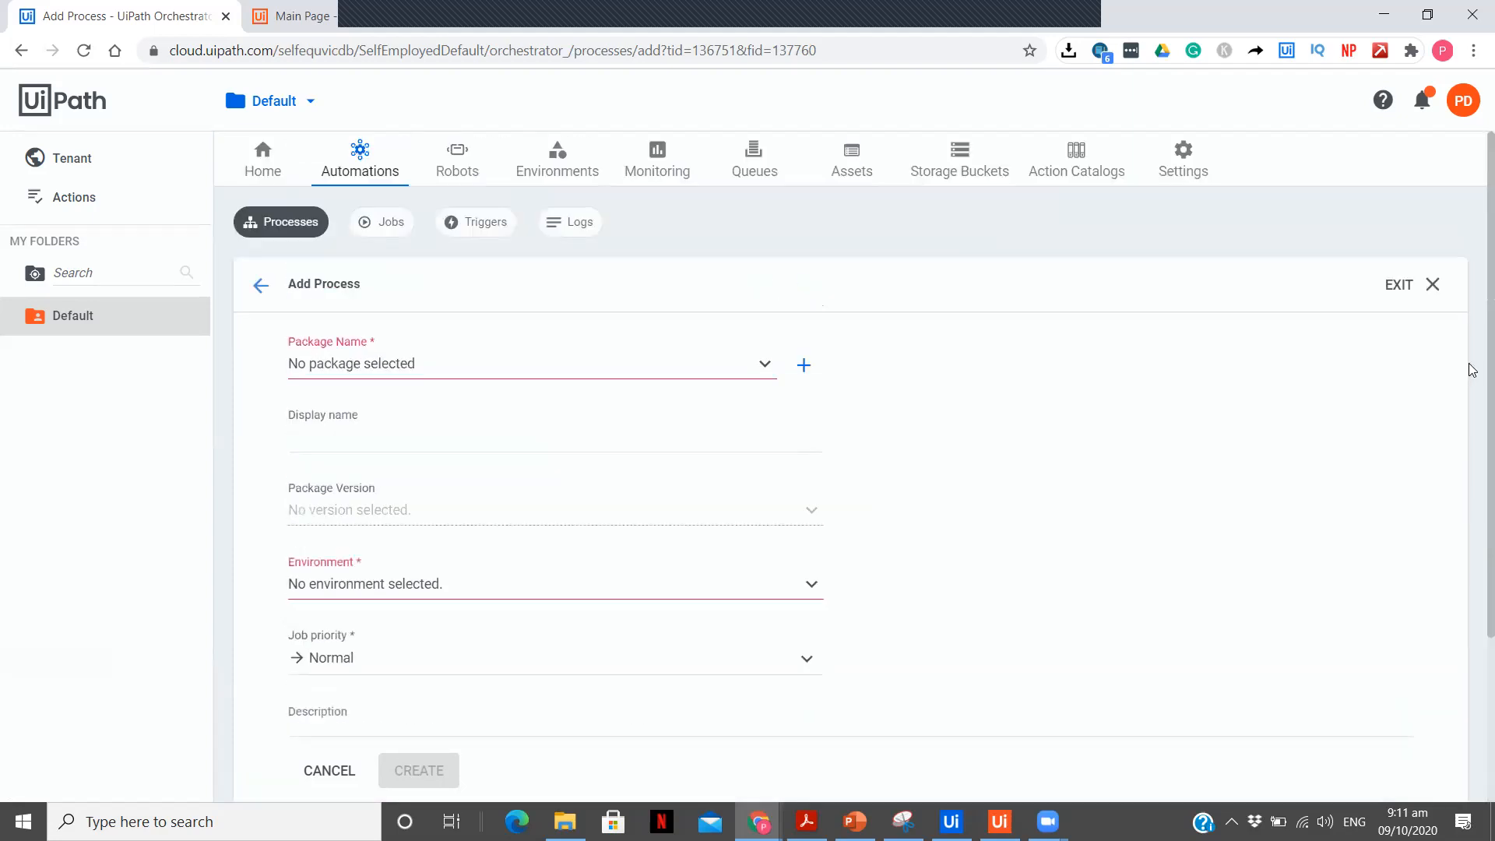
pyautogui.click(1434, 286)
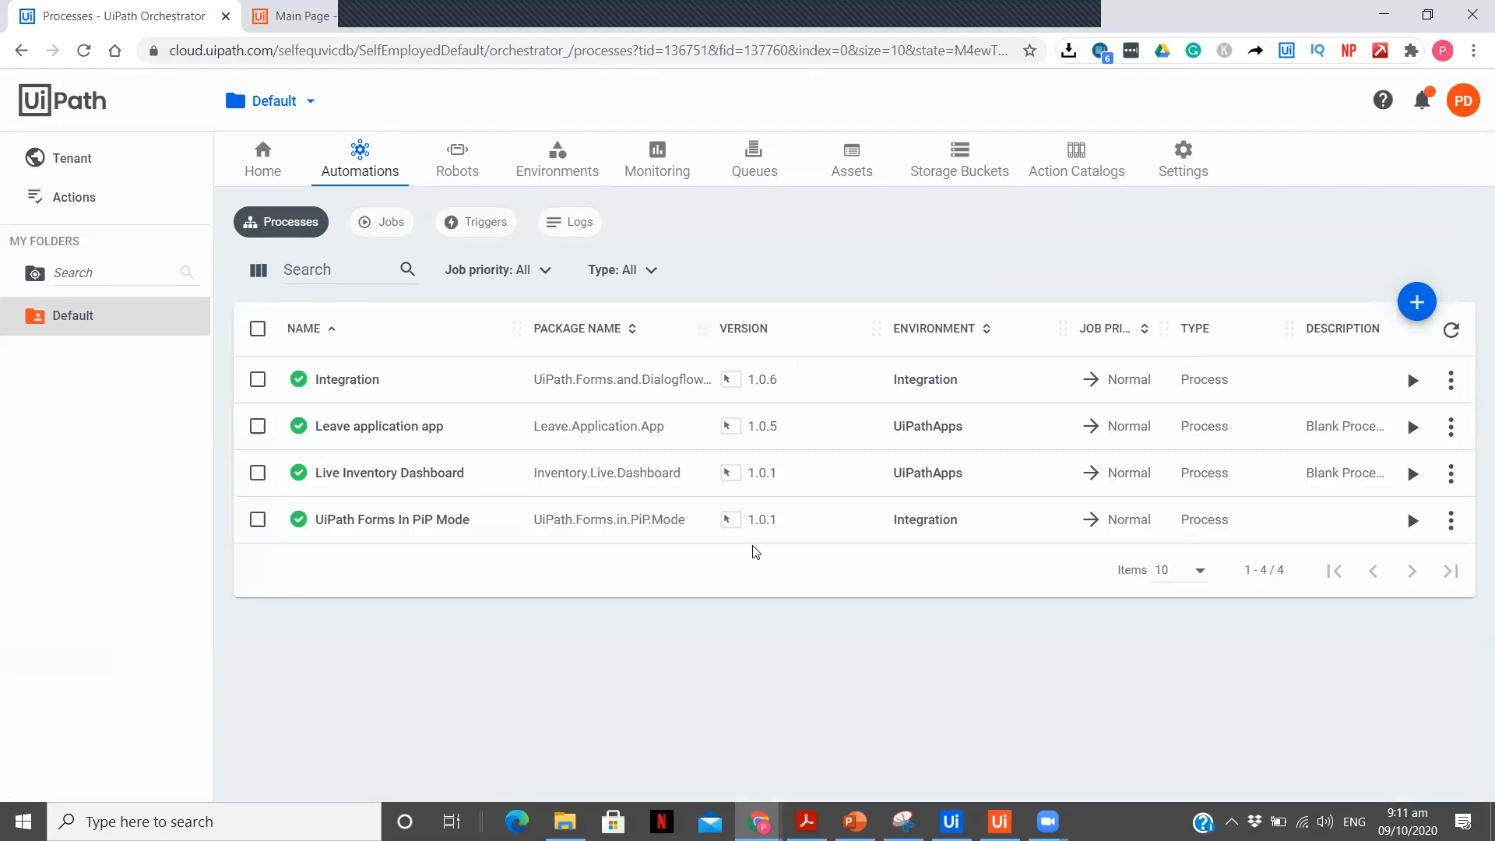
# Return to the Dashboard app in App Studio and inspect the value bindings of the search text box and the Product Name and Total Suppliers labels
pyautogui.click(514, 11)
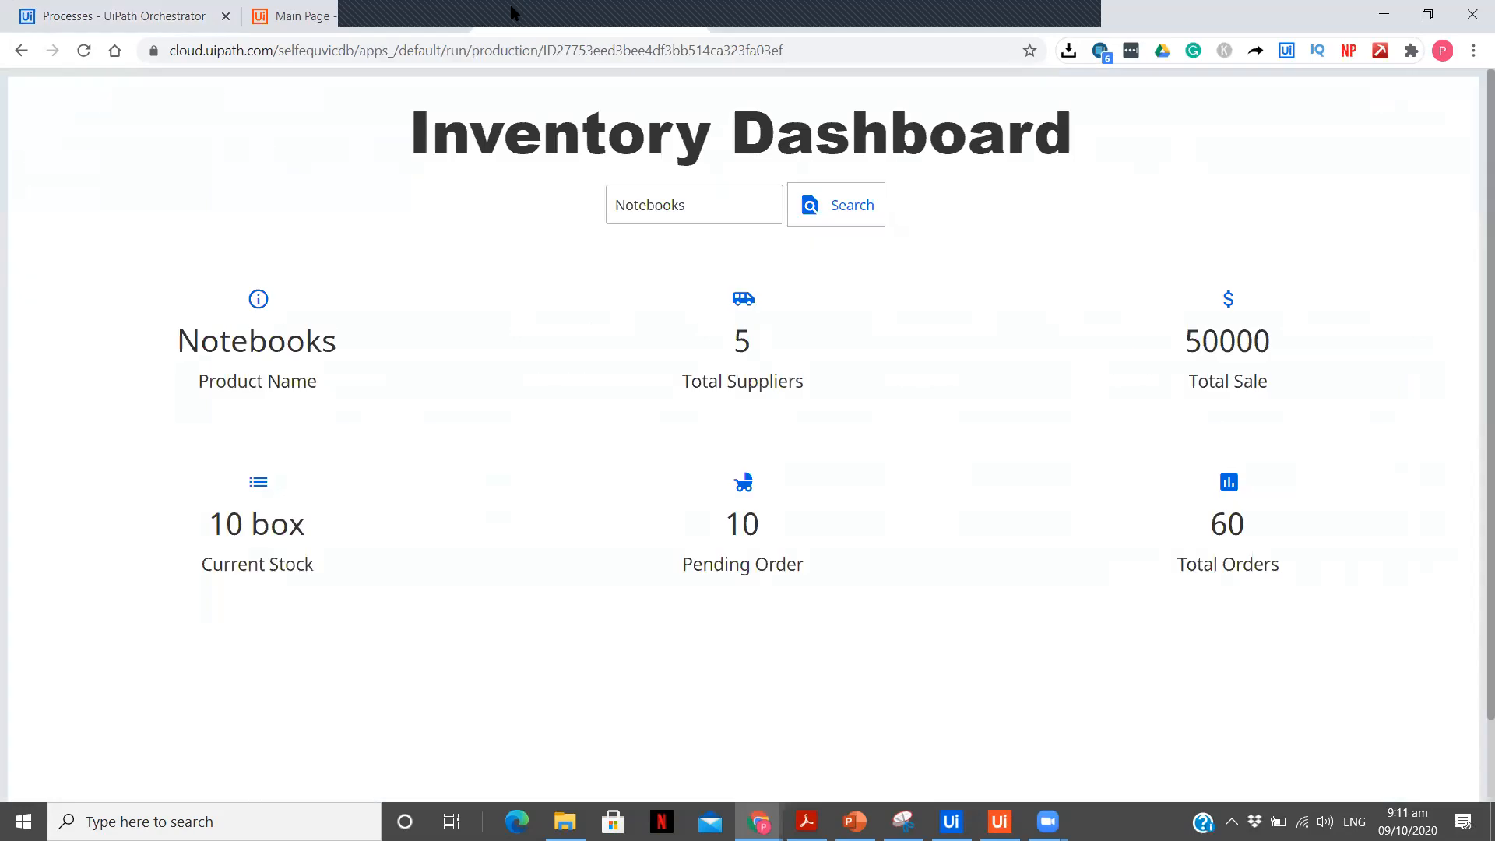
pyautogui.click(402, 17)
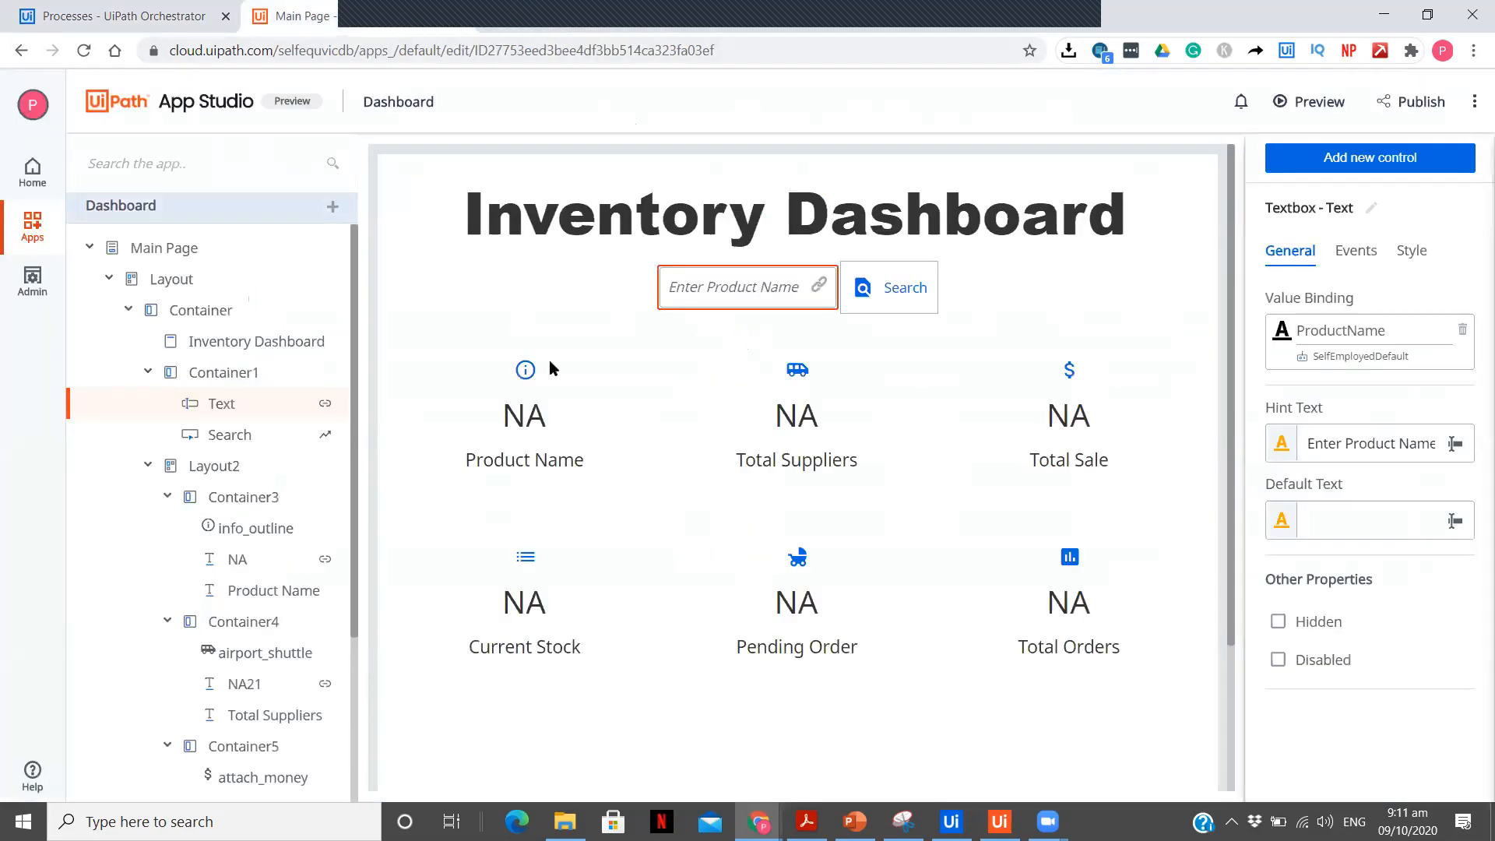
pyautogui.click(515, 426)
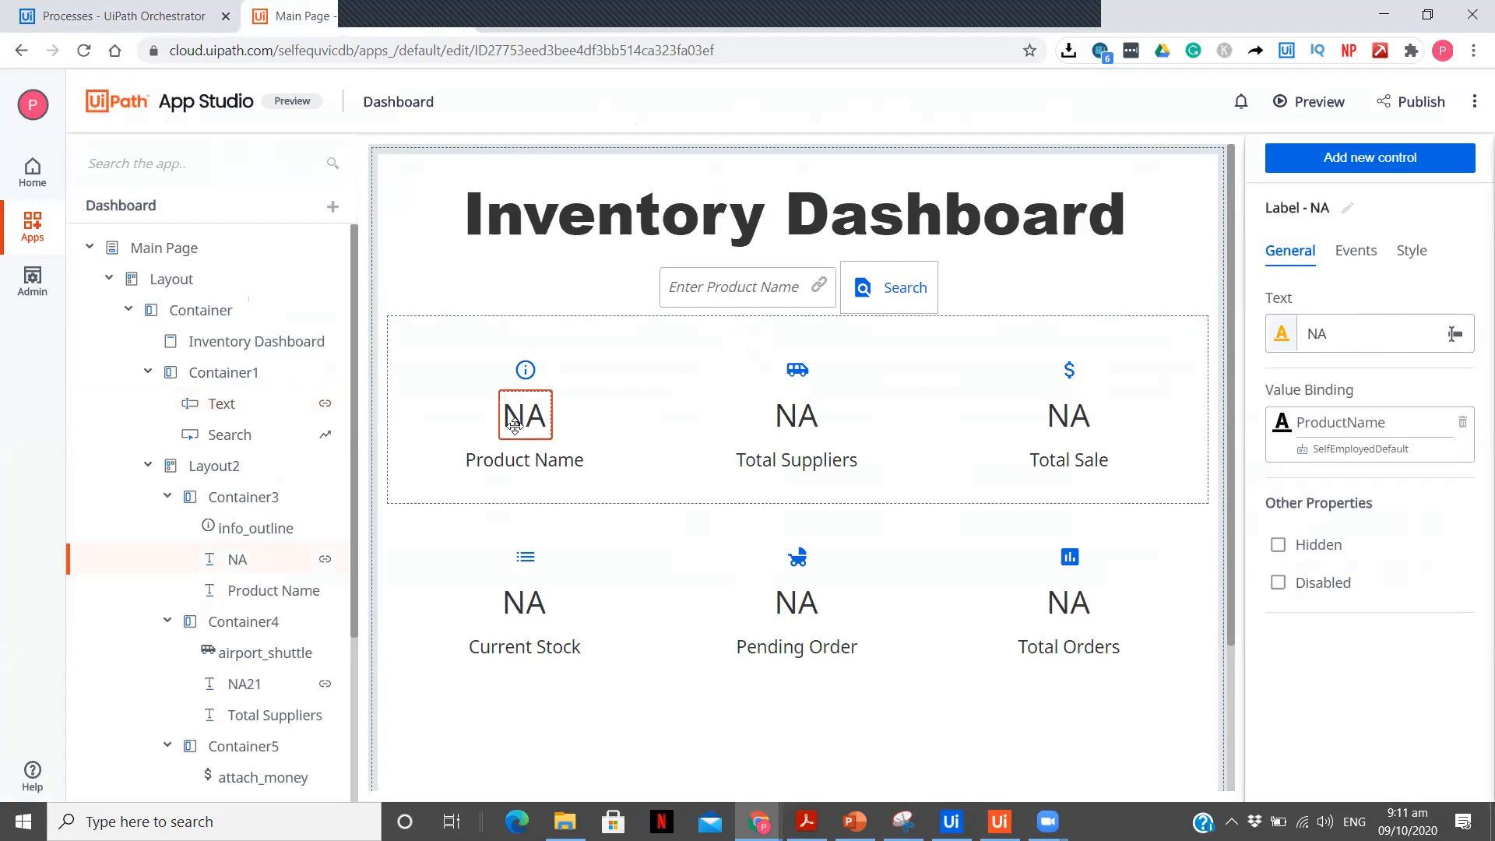
pyautogui.click(762, 299)
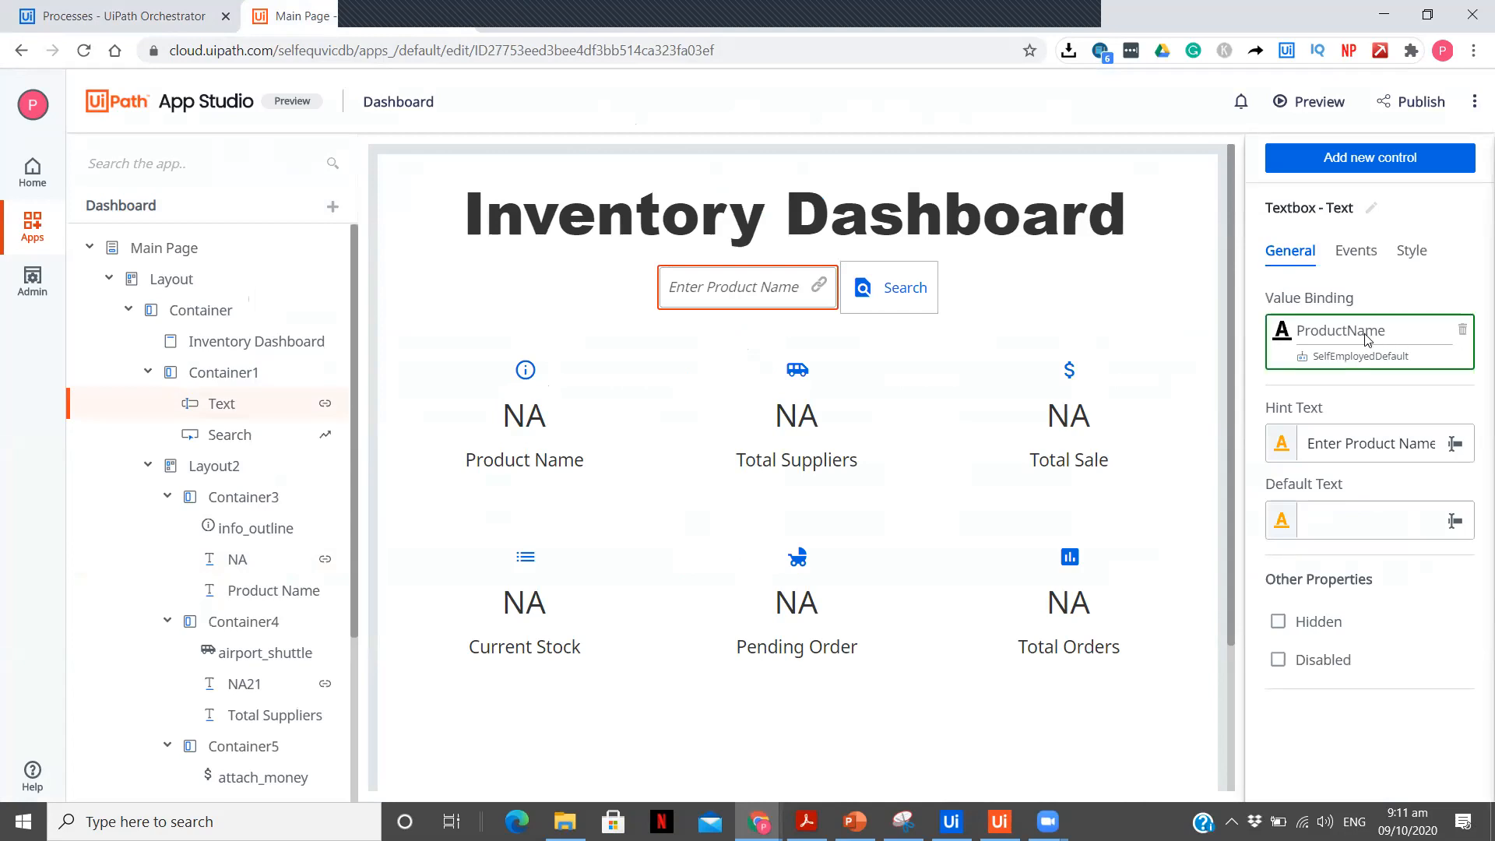
pyautogui.click(513, 421)
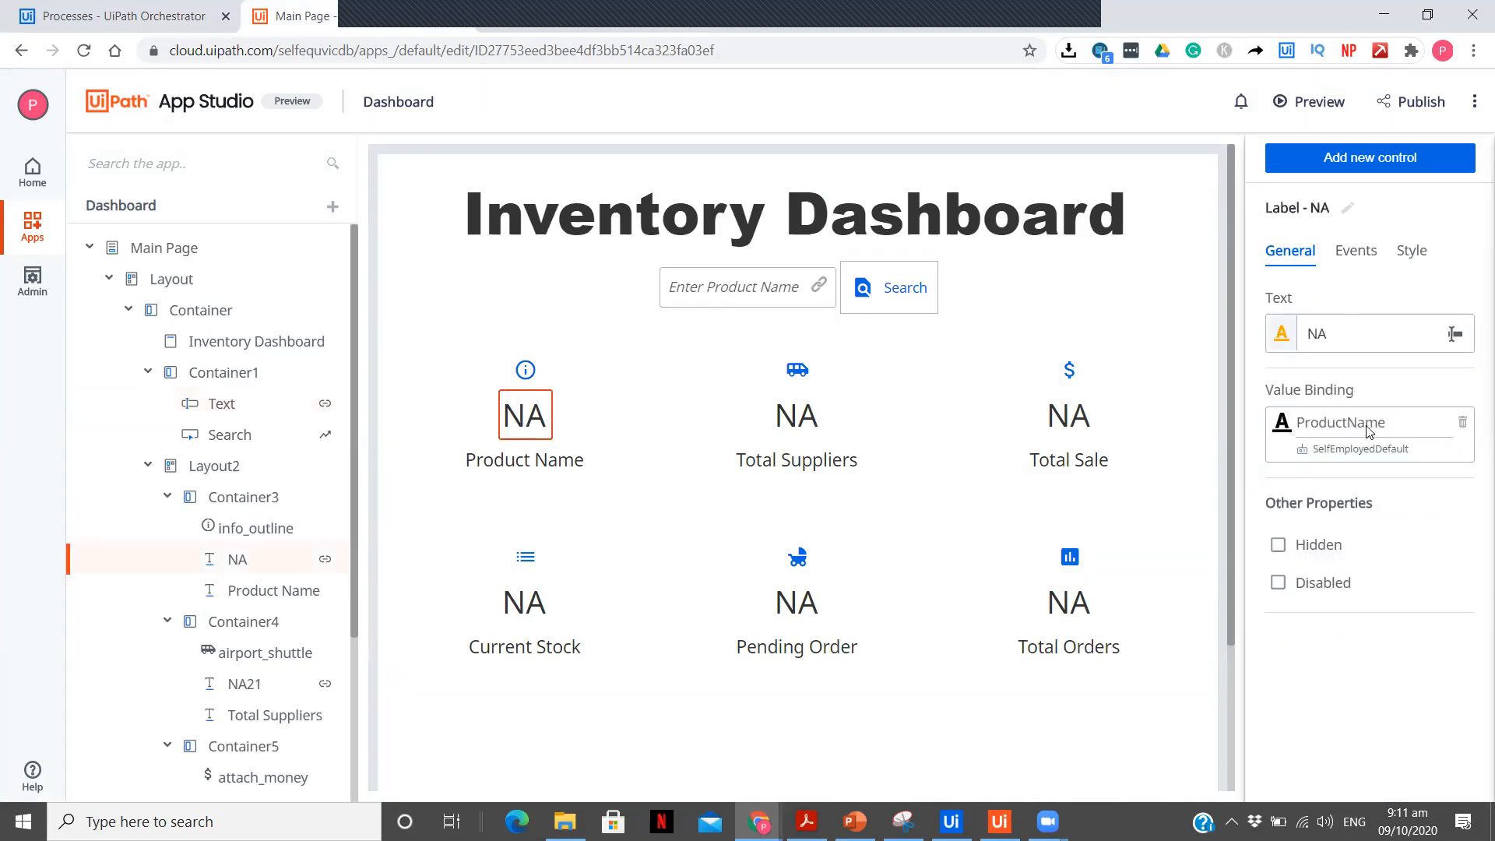
pyautogui.click(784, 413)
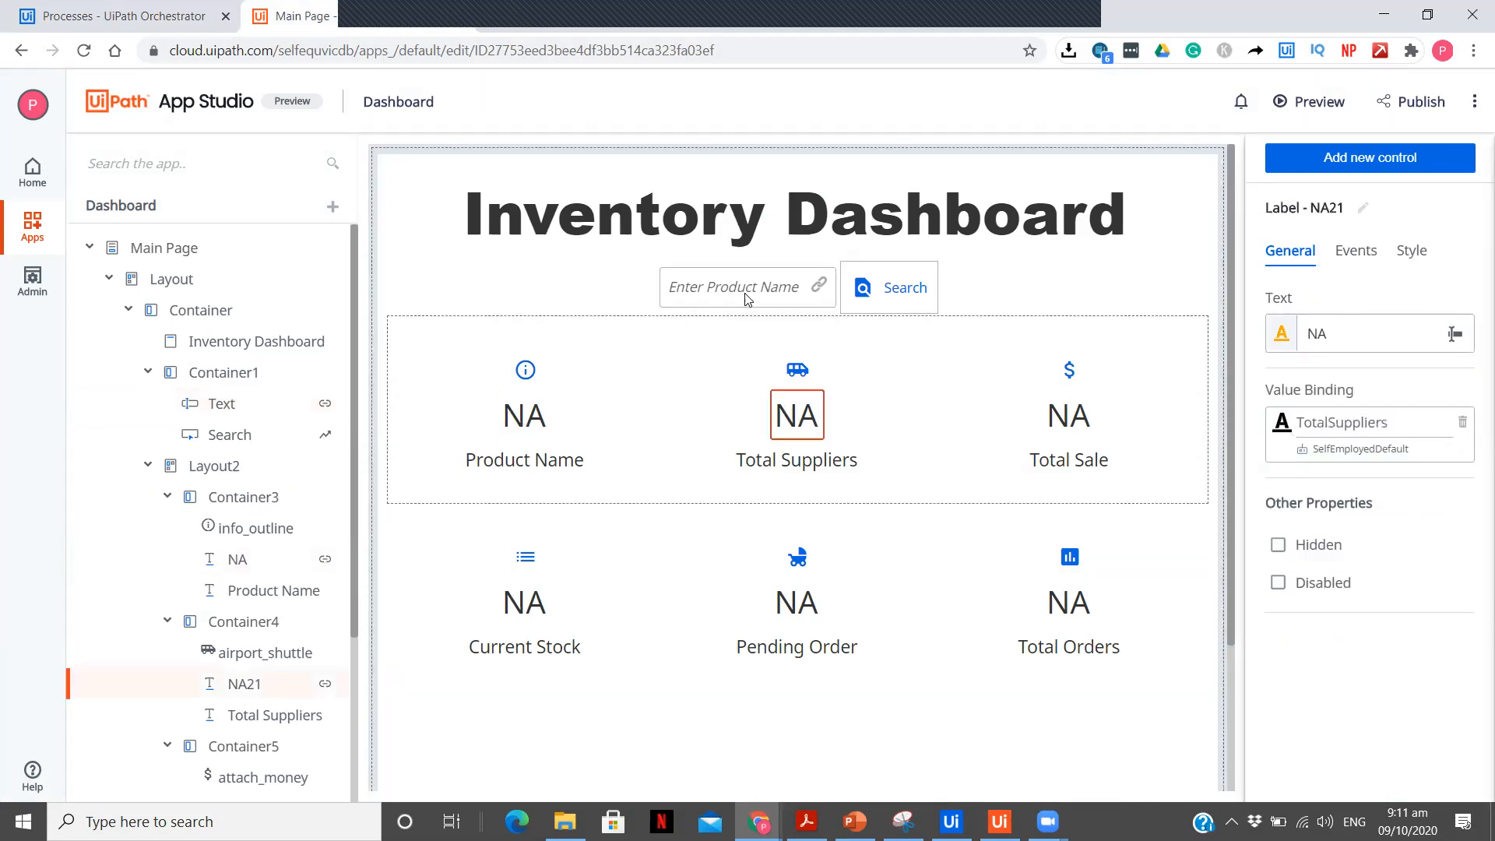
# Remove the value binding of the Enter Product Name text box and rebind it to the ProductName argument of the Live Inventory Dashboard process
pyautogui.click(794, 286)
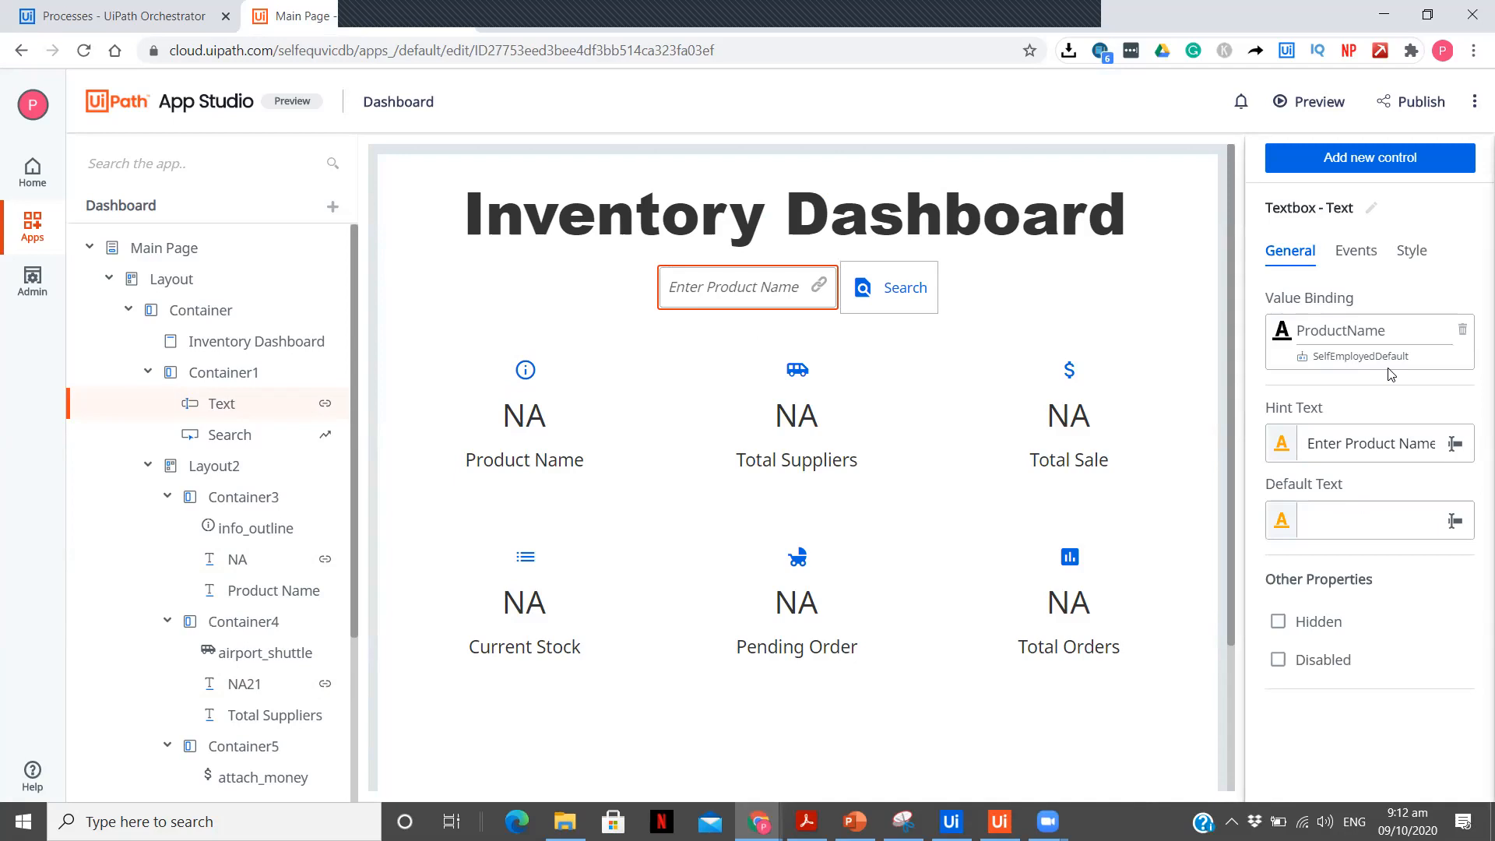
pyautogui.click(1461, 330)
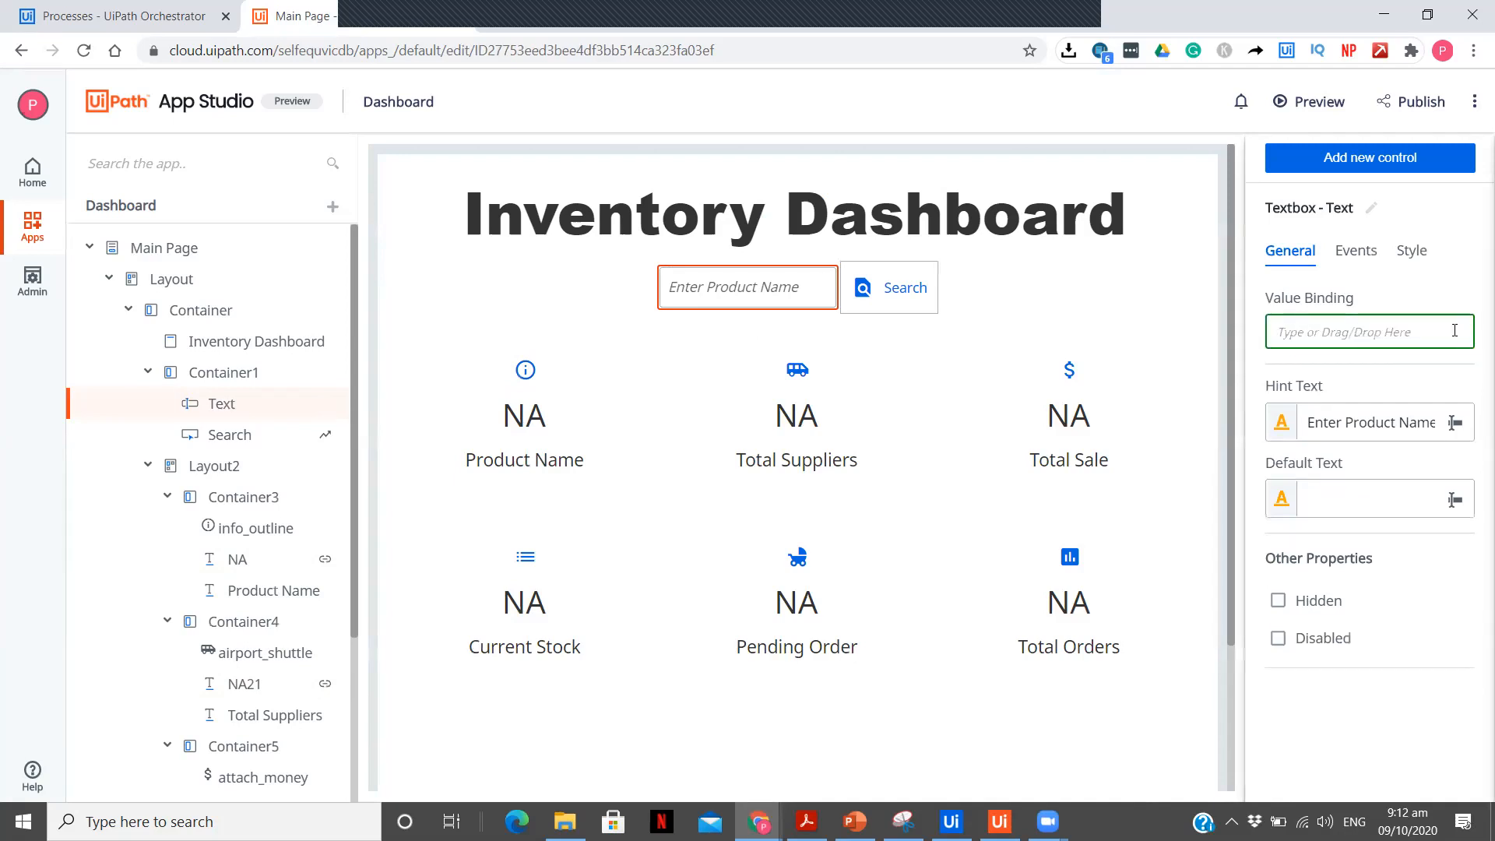
pyautogui.click(1409, 333)
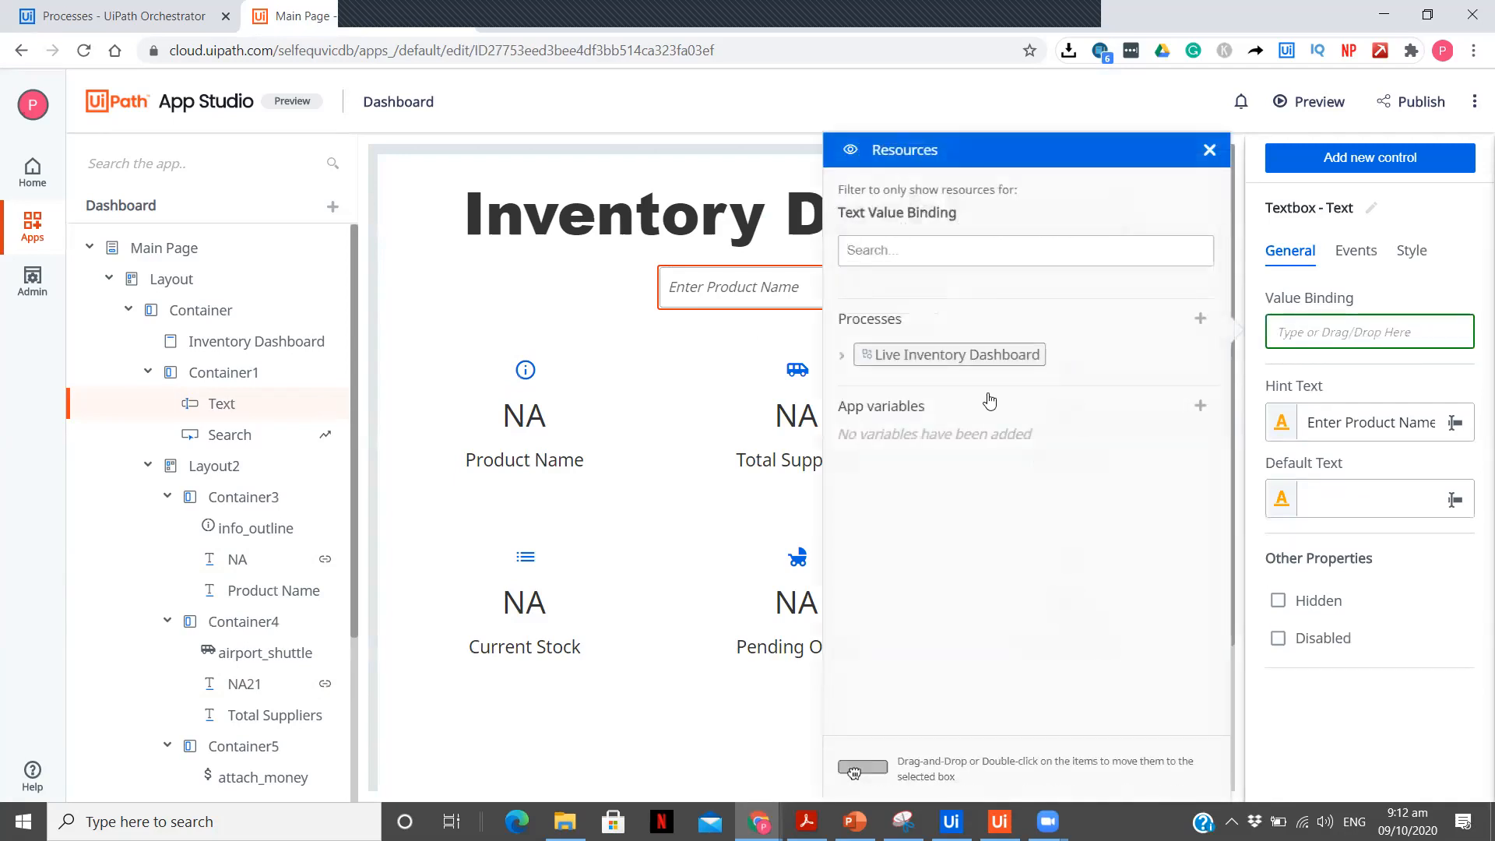
pyautogui.click(841, 358)
pyautogui.scroll(-2, 941, 452)
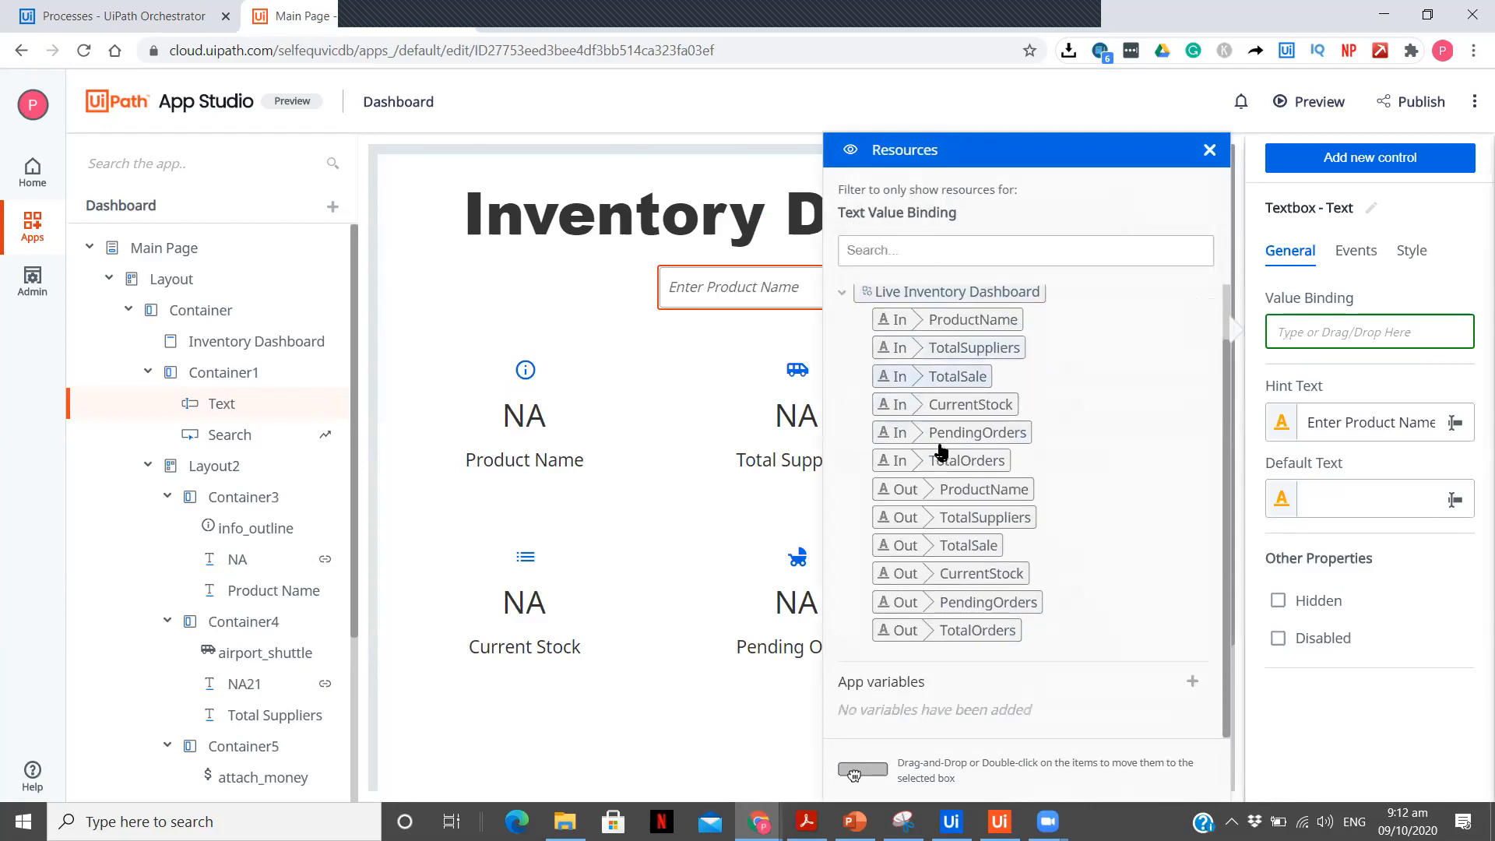
pyautogui.moveTo(938, 497); pyautogui.dragTo(1280, 331)
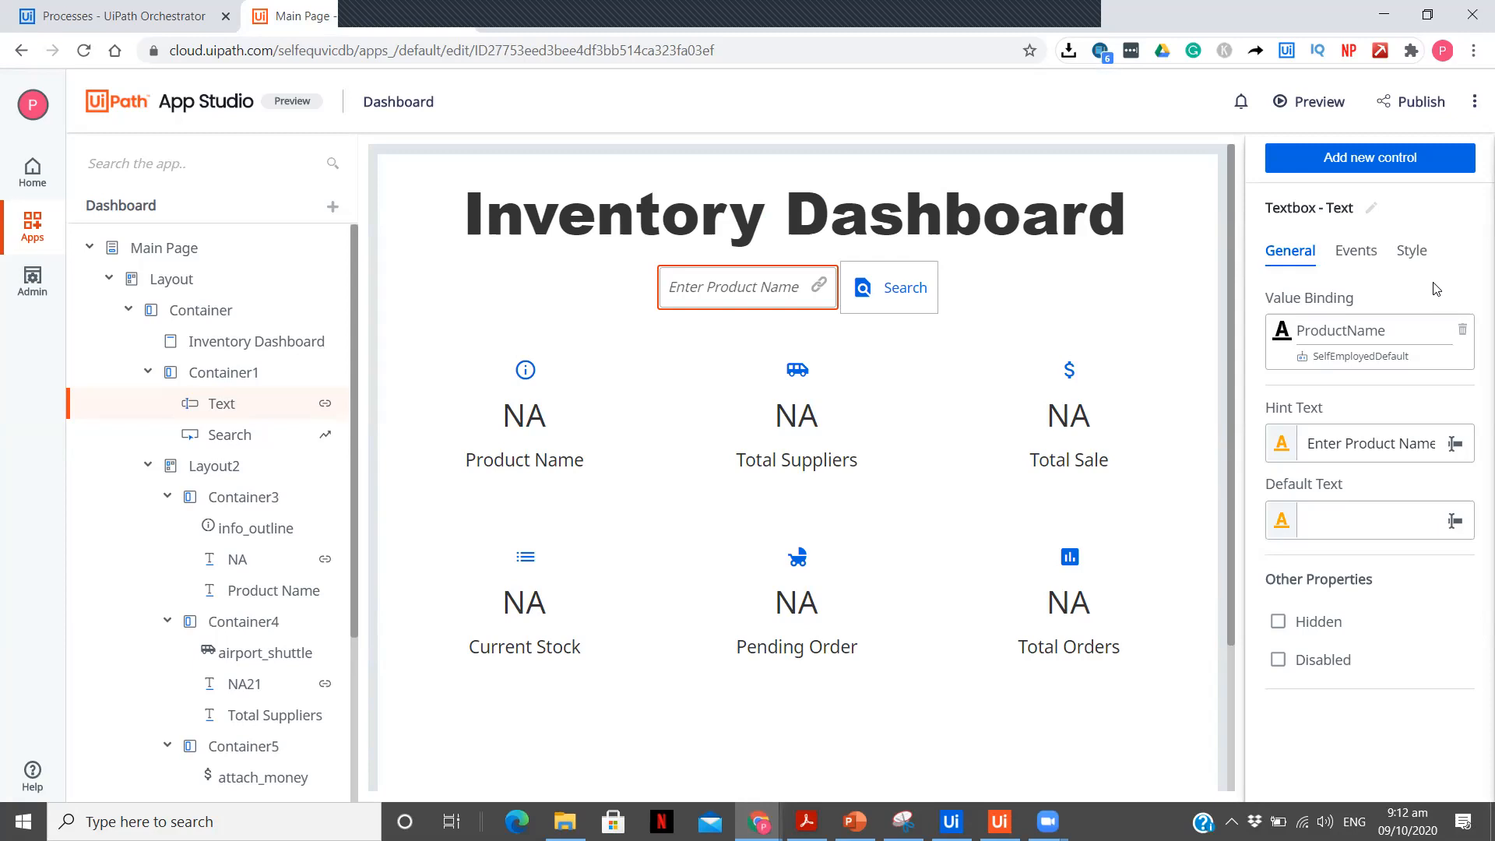
# Replace the value binding of the NA label above Product Name with the ProductName argument of the Live Inventory Dashboard process
pyautogui.click(527, 408)
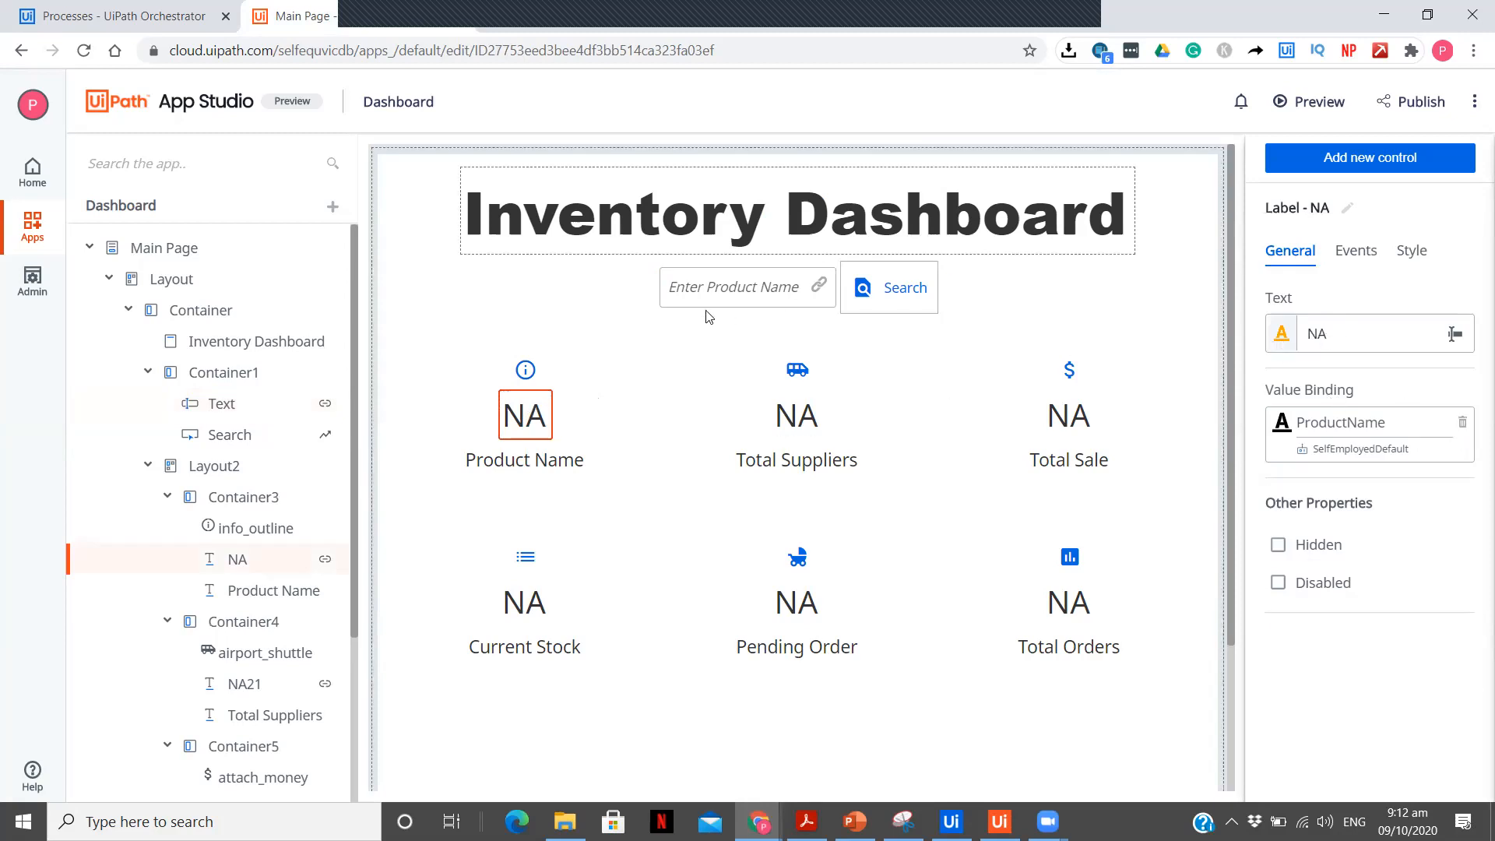
pyautogui.click(1461, 420)
pyautogui.click(1405, 427)
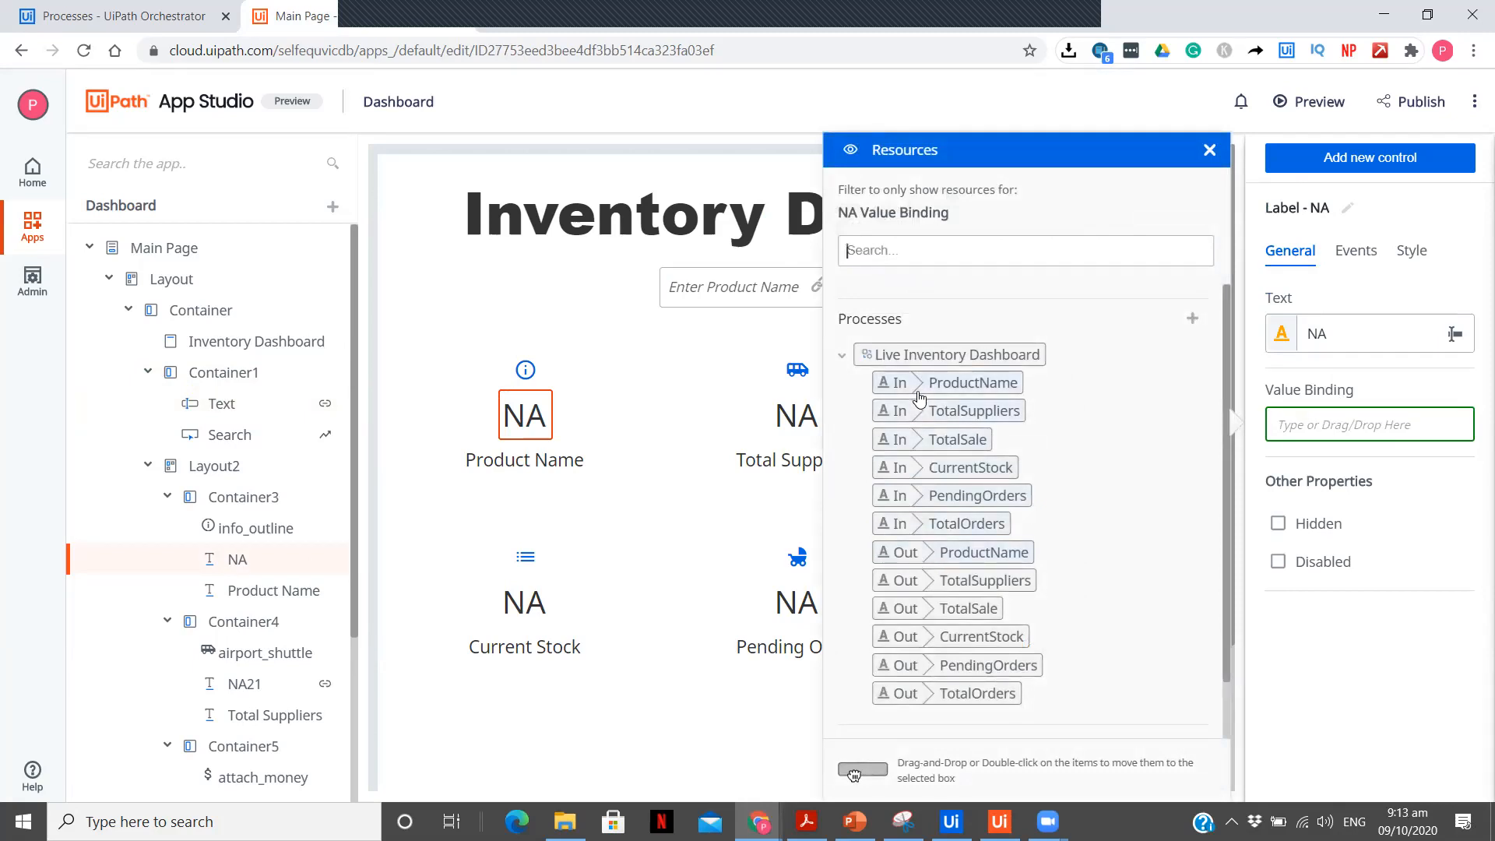
pyautogui.moveTo(918, 397); pyautogui.dragTo(1312, 433)
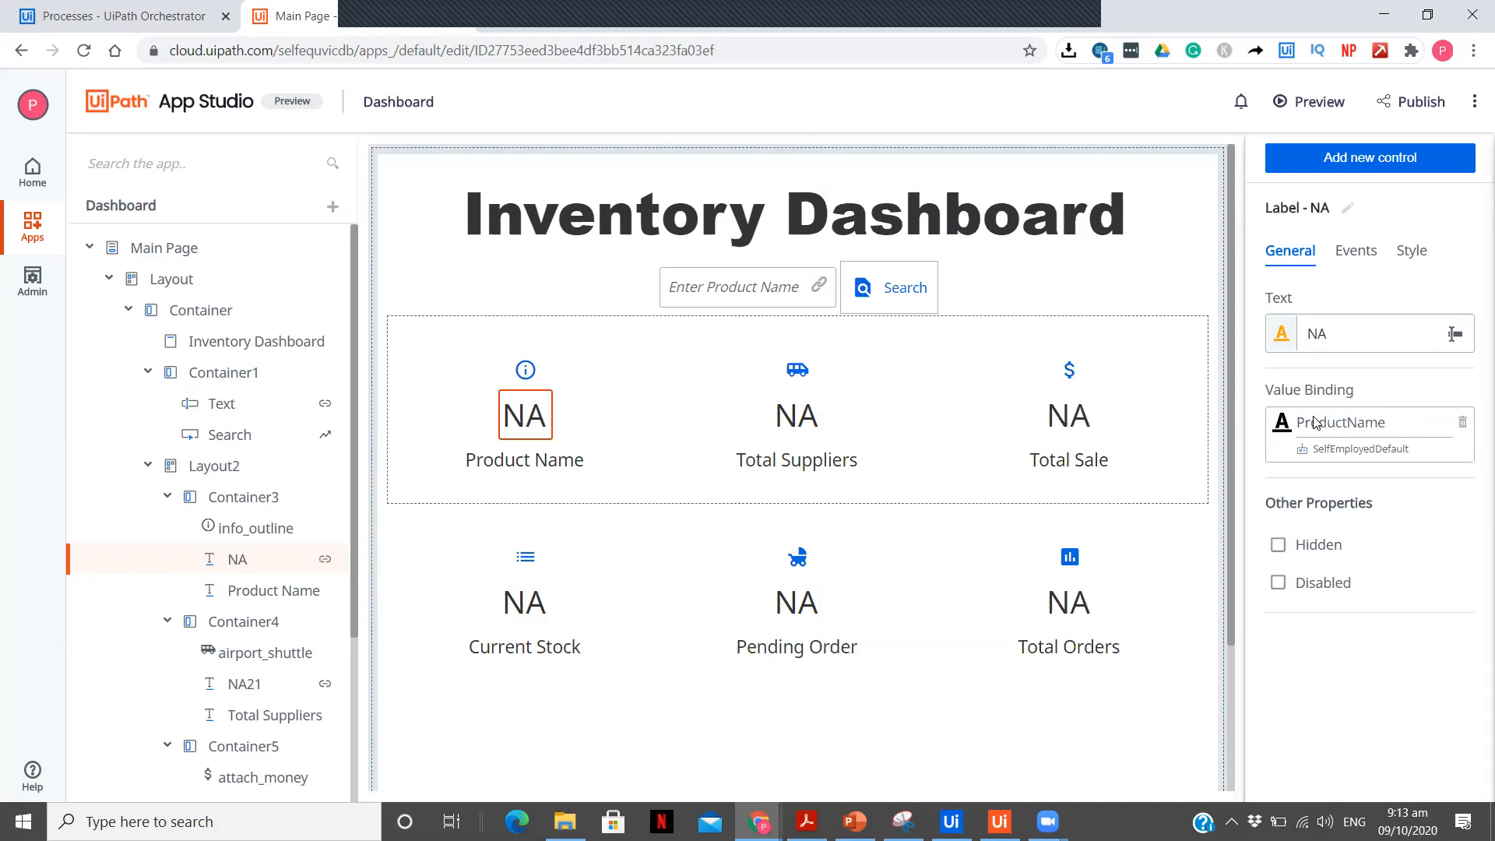
# Check the value bindings of the NA labels for Total Suppliers, Total Sale, Current Stock, Pending Order and Total Orders
pyautogui.click(810, 417)
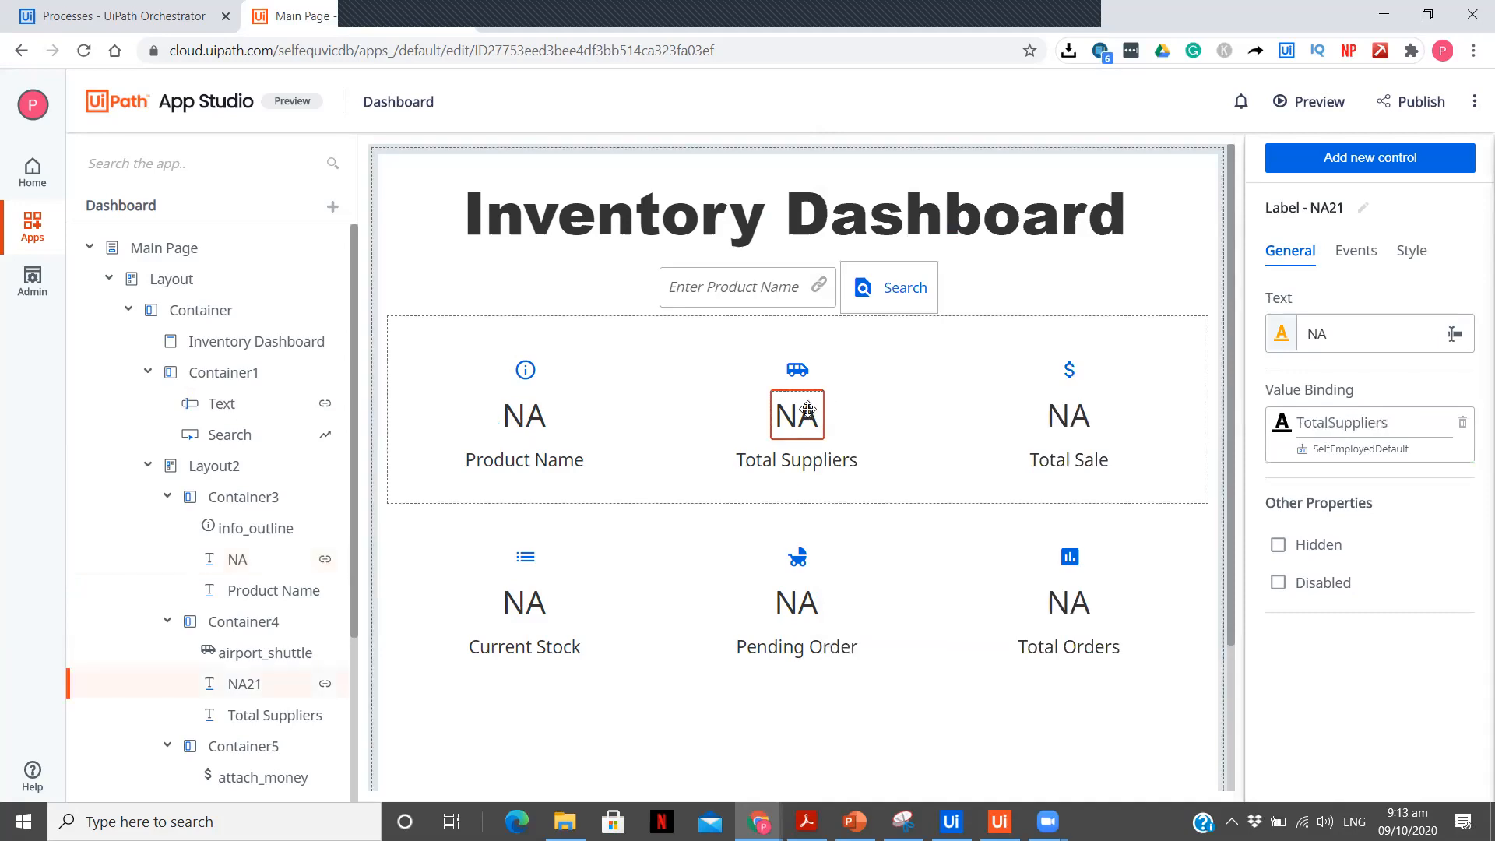
pyautogui.click(1079, 430)
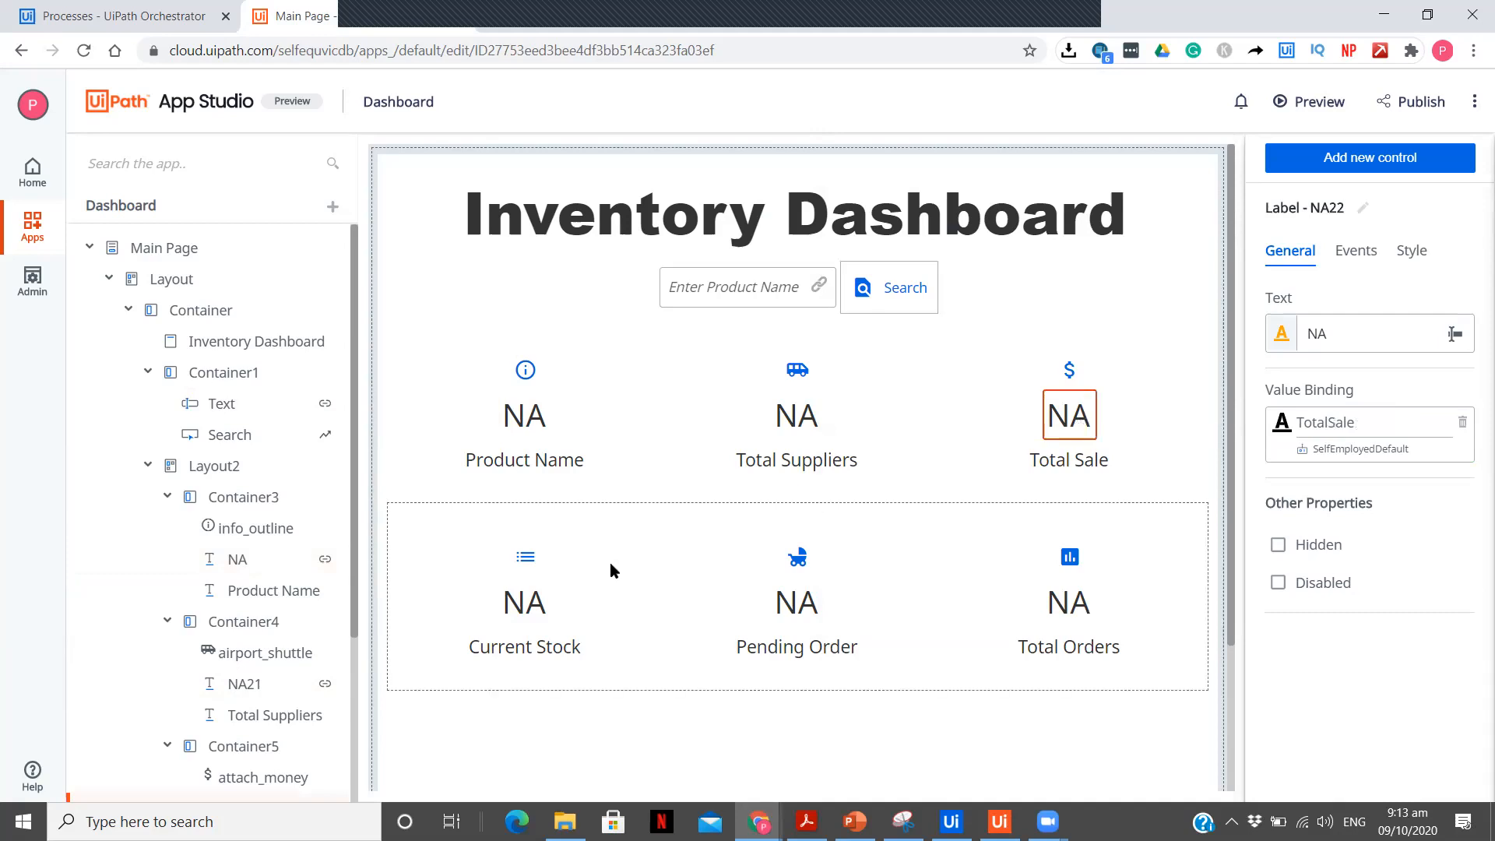
pyautogui.click(536, 600)
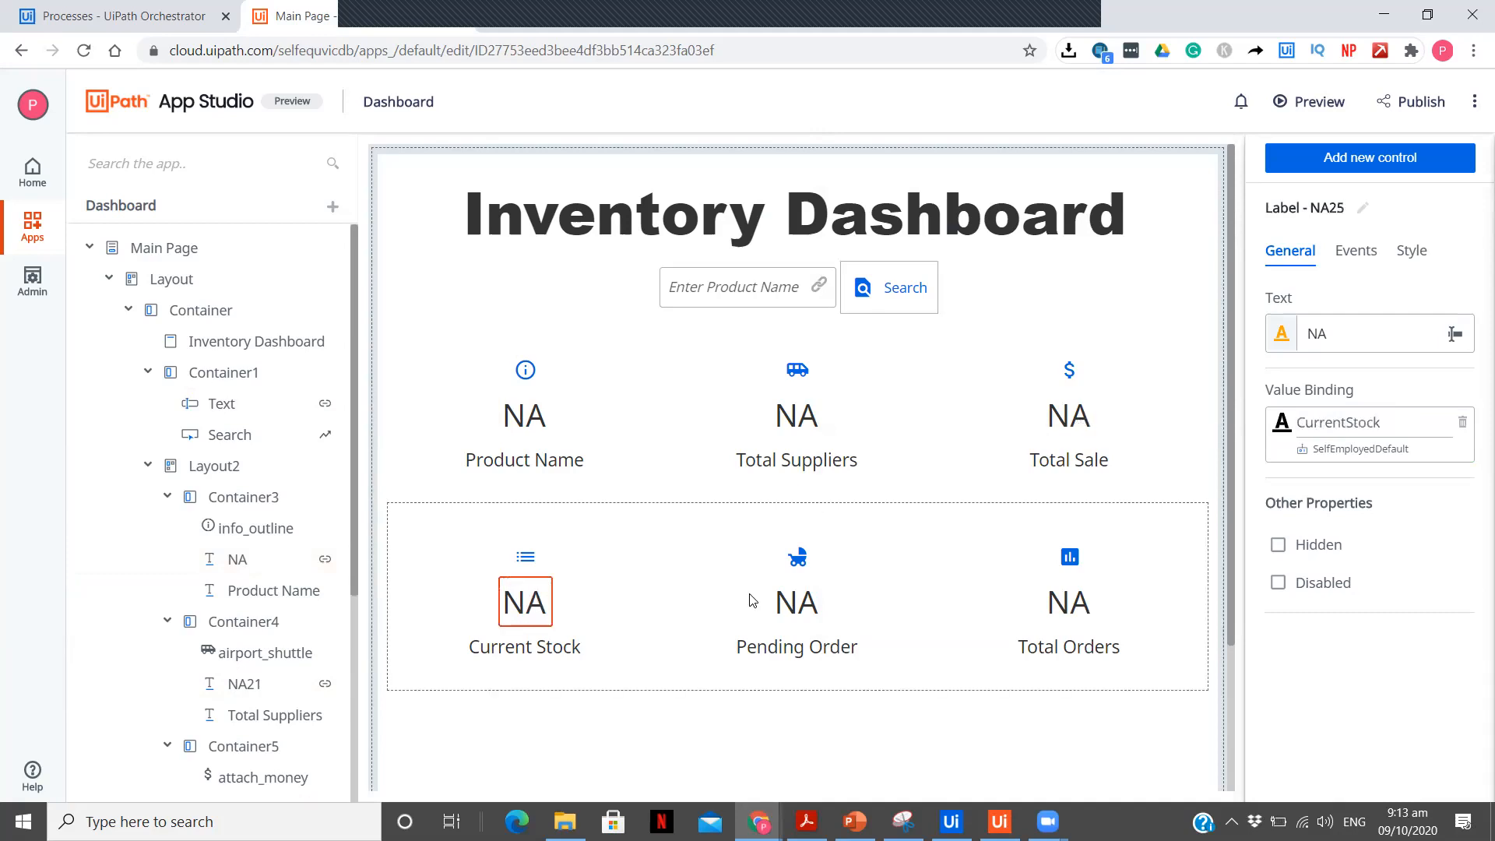
pyautogui.click(789, 600)
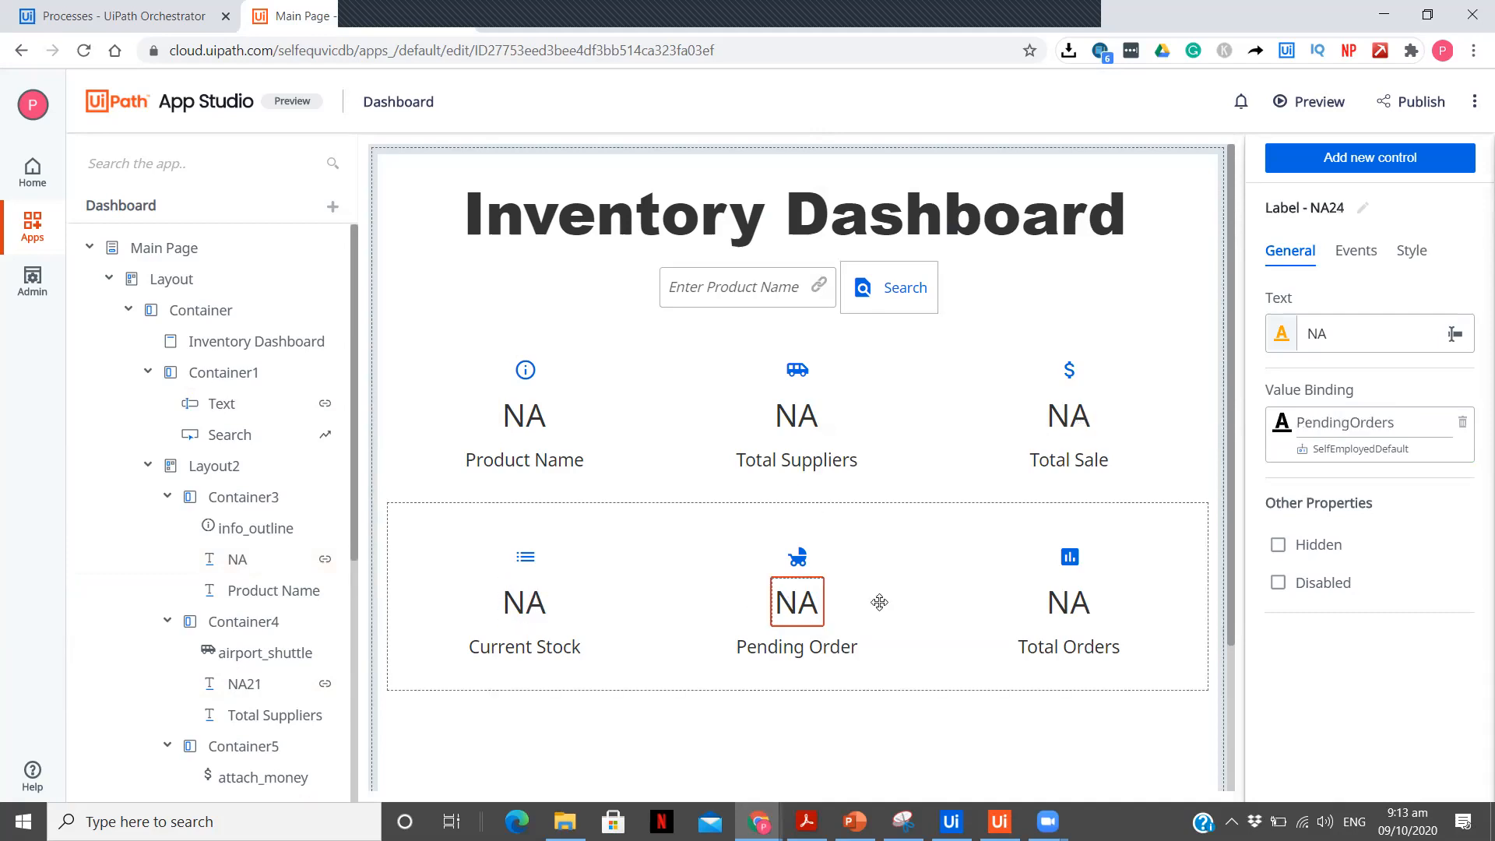
pyautogui.click(1074, 607)
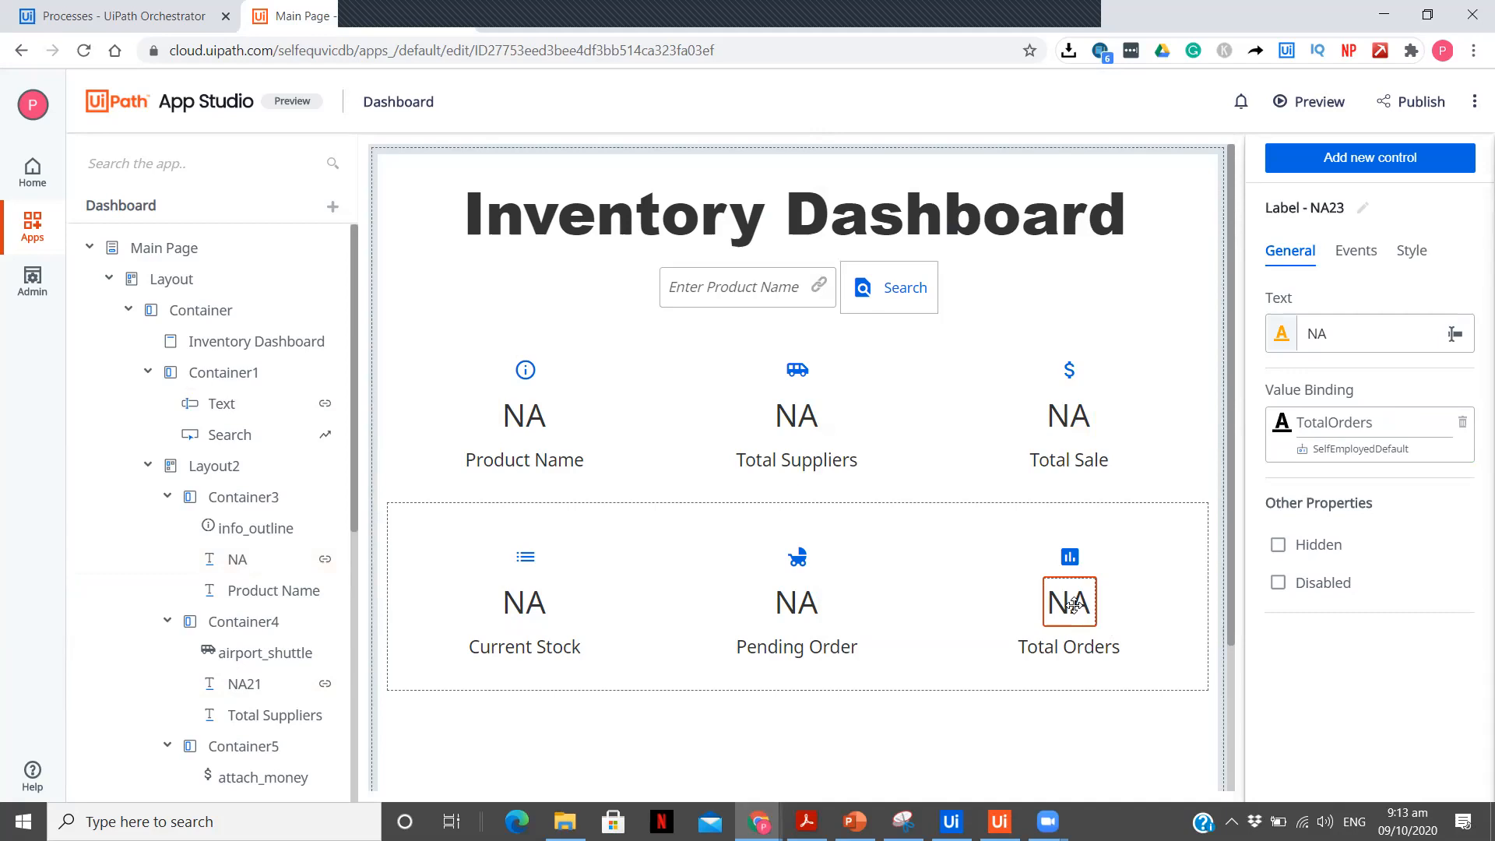
# View the processes in the Default folder that can be added to the app, and cancel without selecting one
pyautogui.click(333, 216)
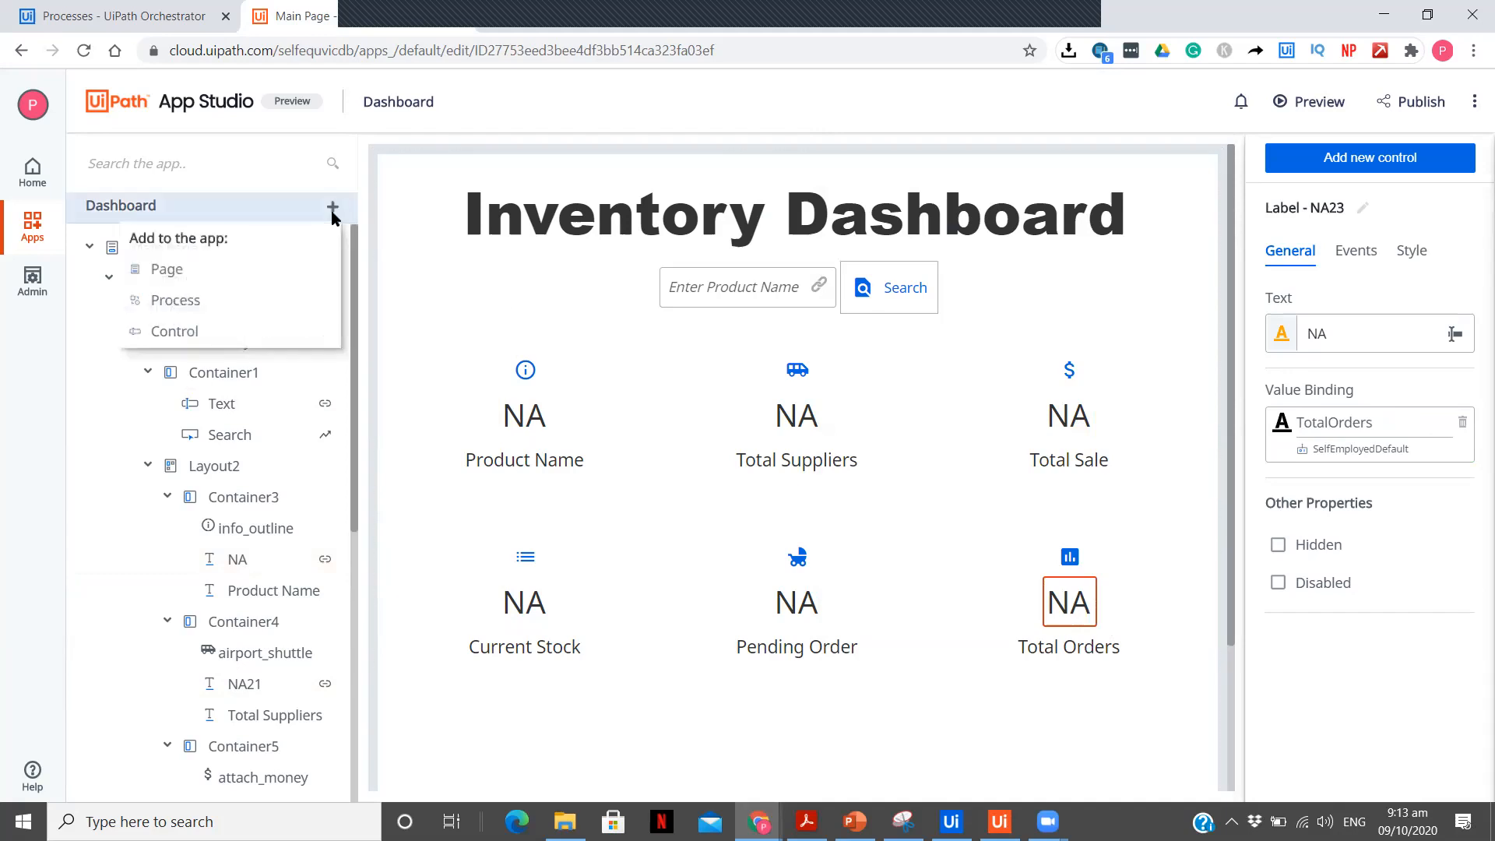
pyautogui.click(262, 302)
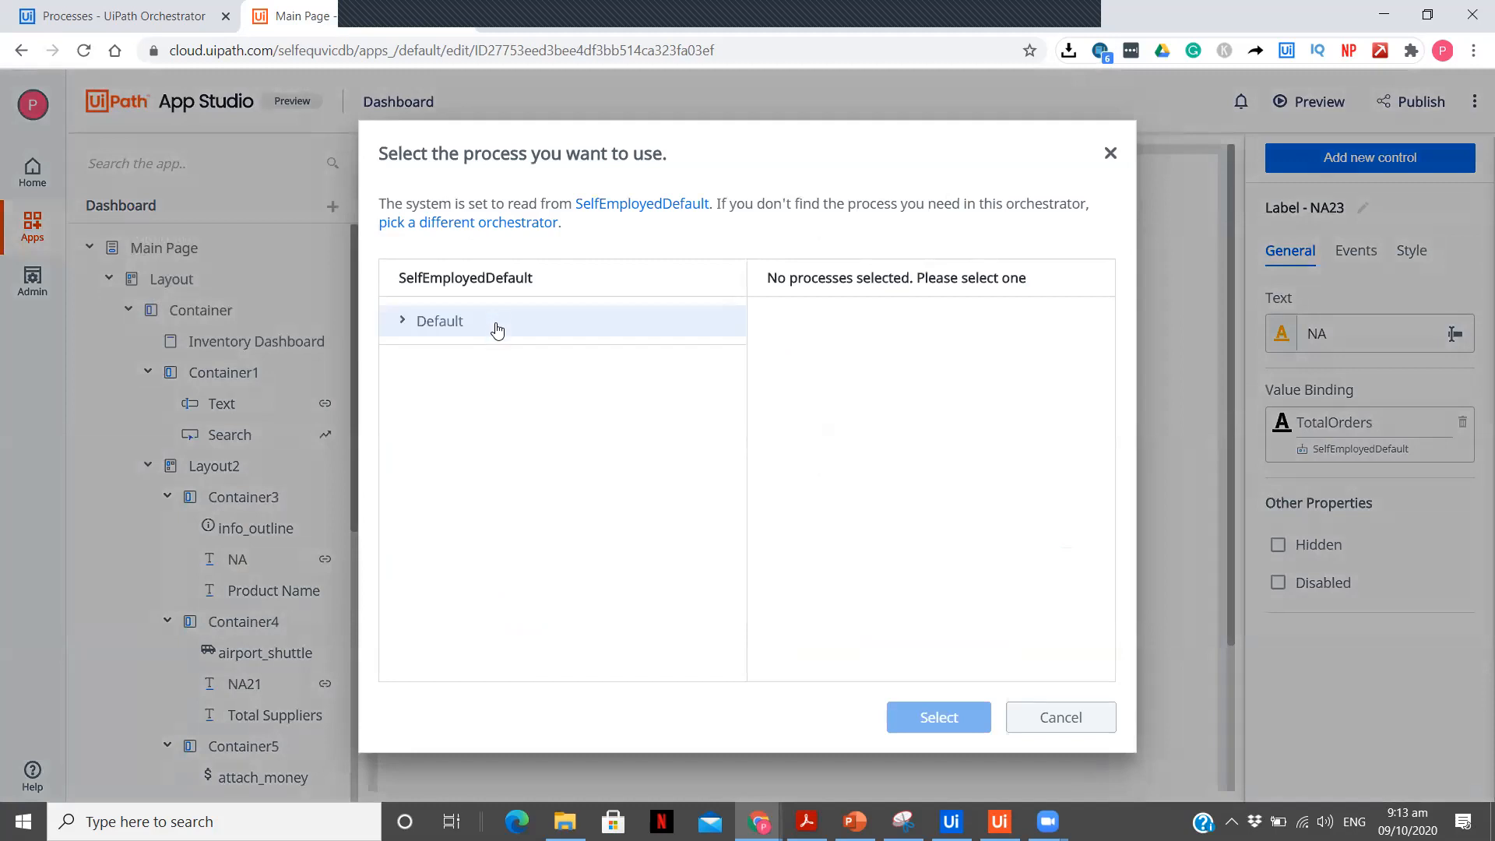
pyautogui.click(433, 325)
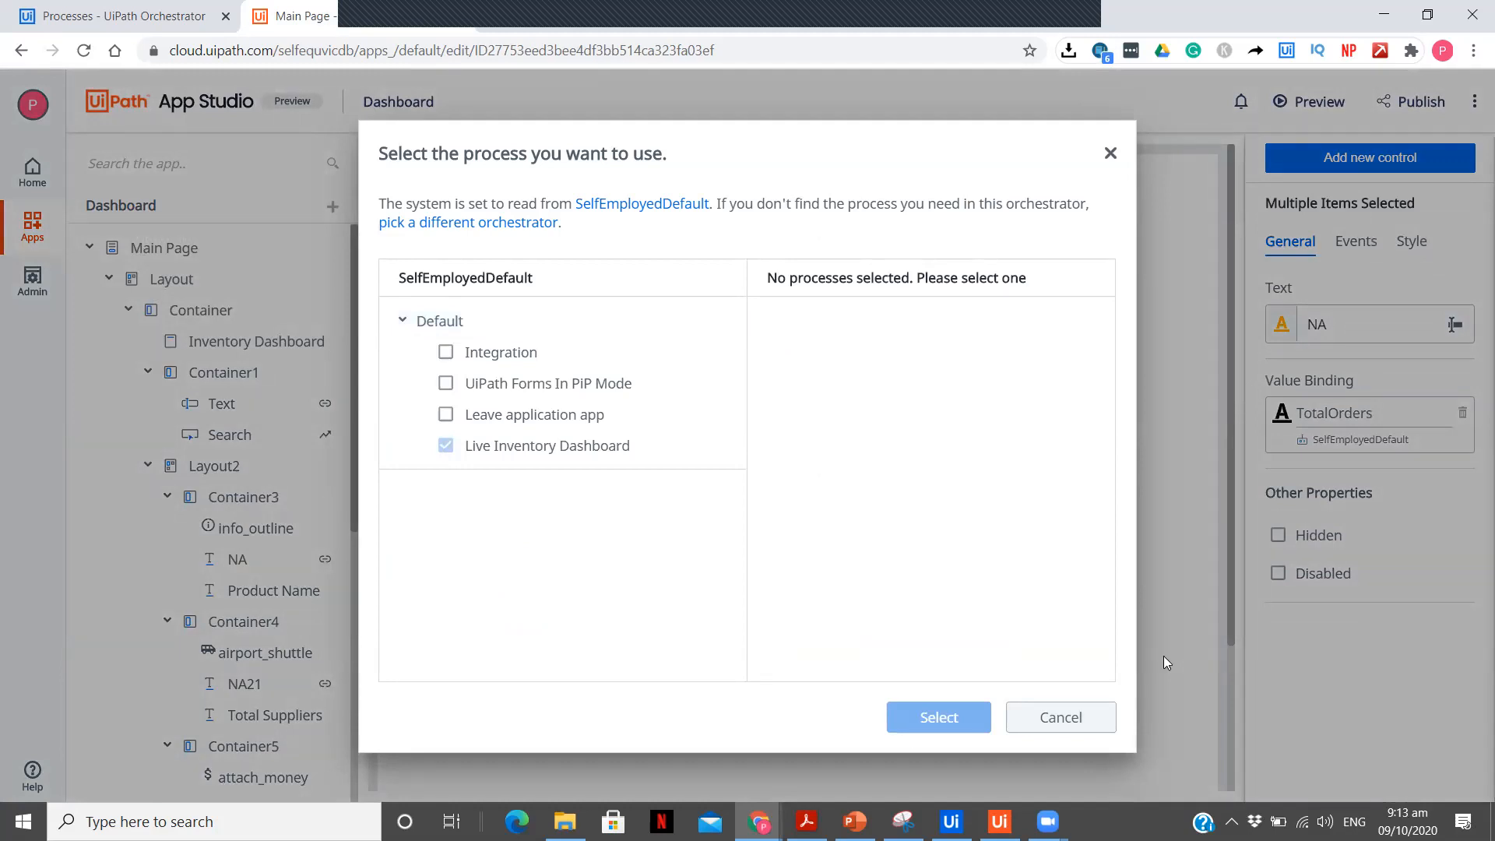
pyautogui.click(1059, 717)
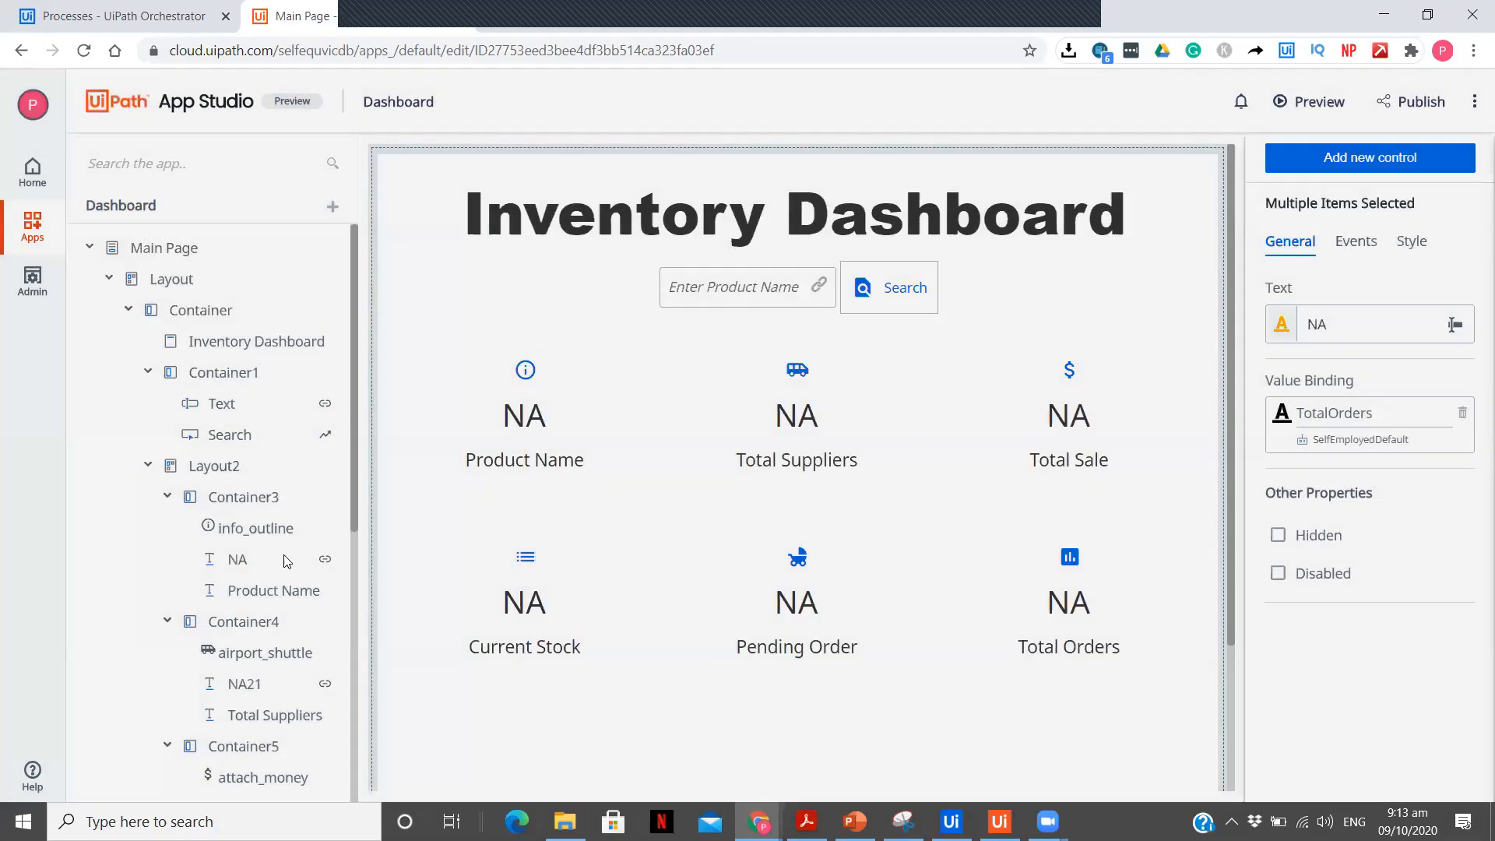
# Expand the Processes group at the end of the app's control tree to view the process already linked
pyautogui.scroll(-5, 239, 553)
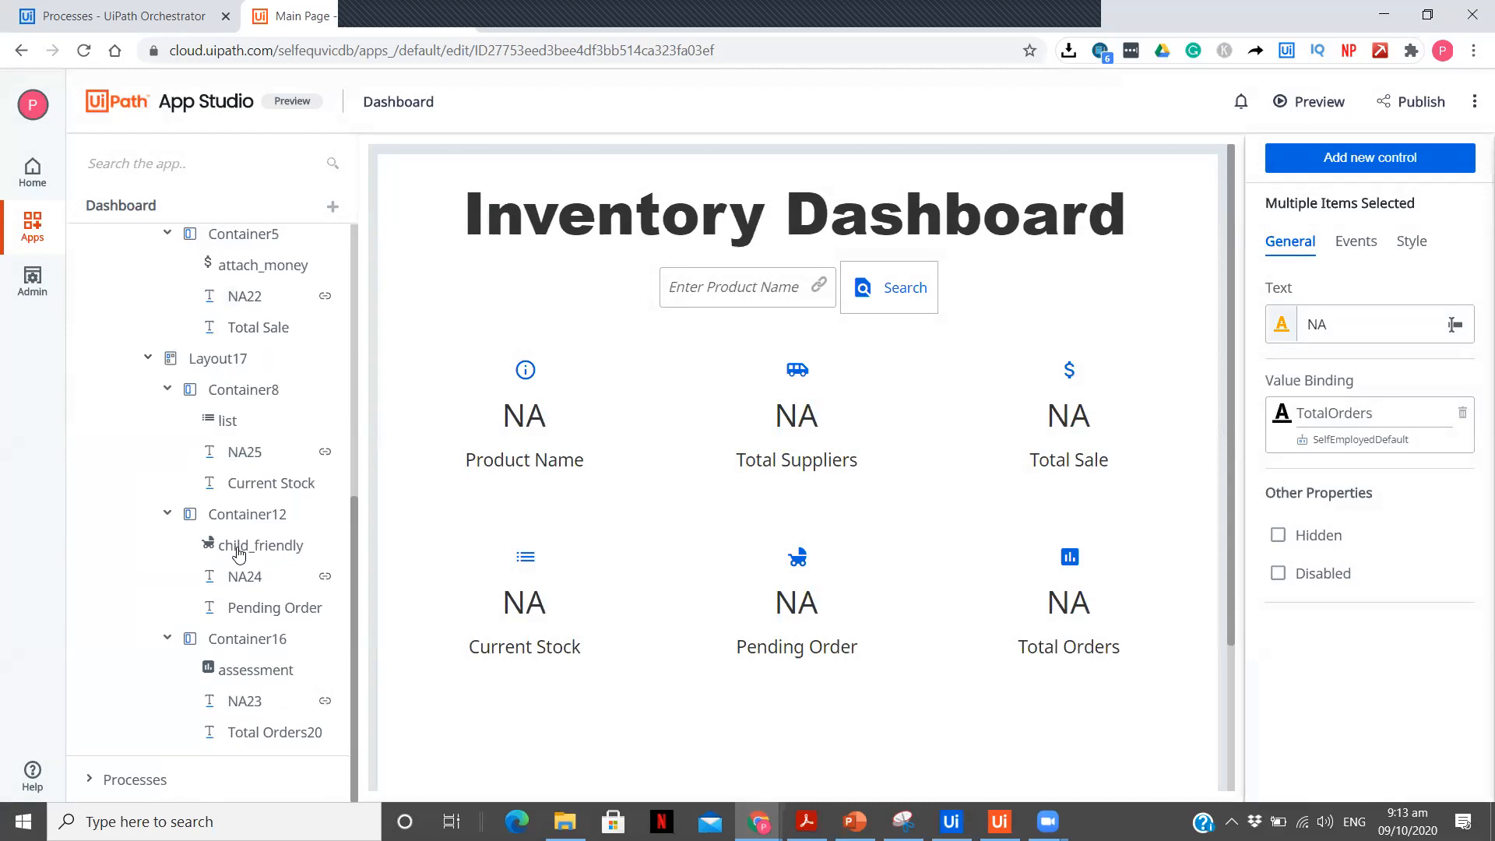
pyautogui.click(88, 779)
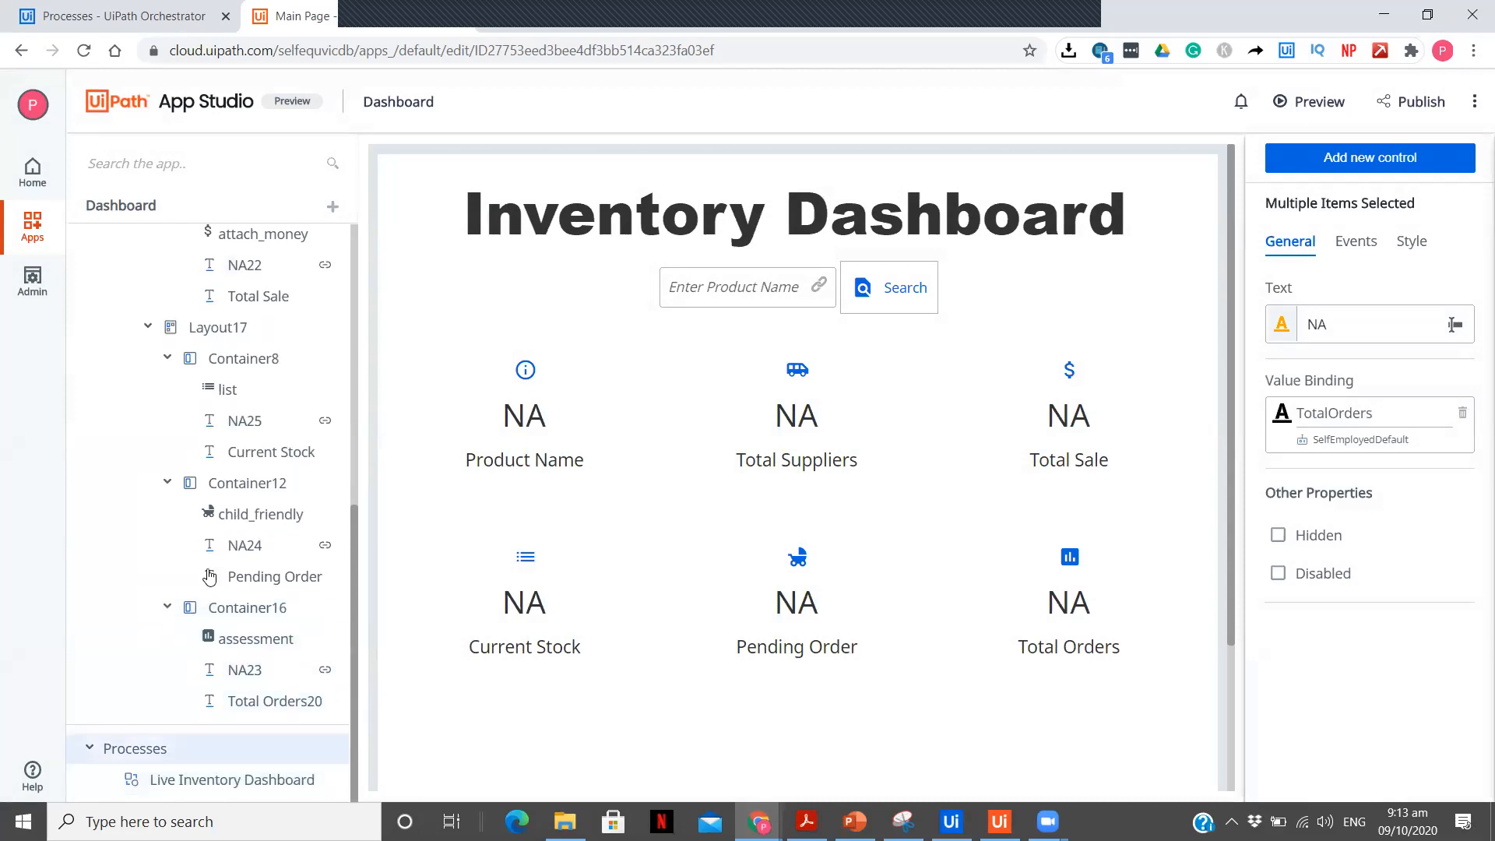
pyautogui.scroll(6, 208, 572)
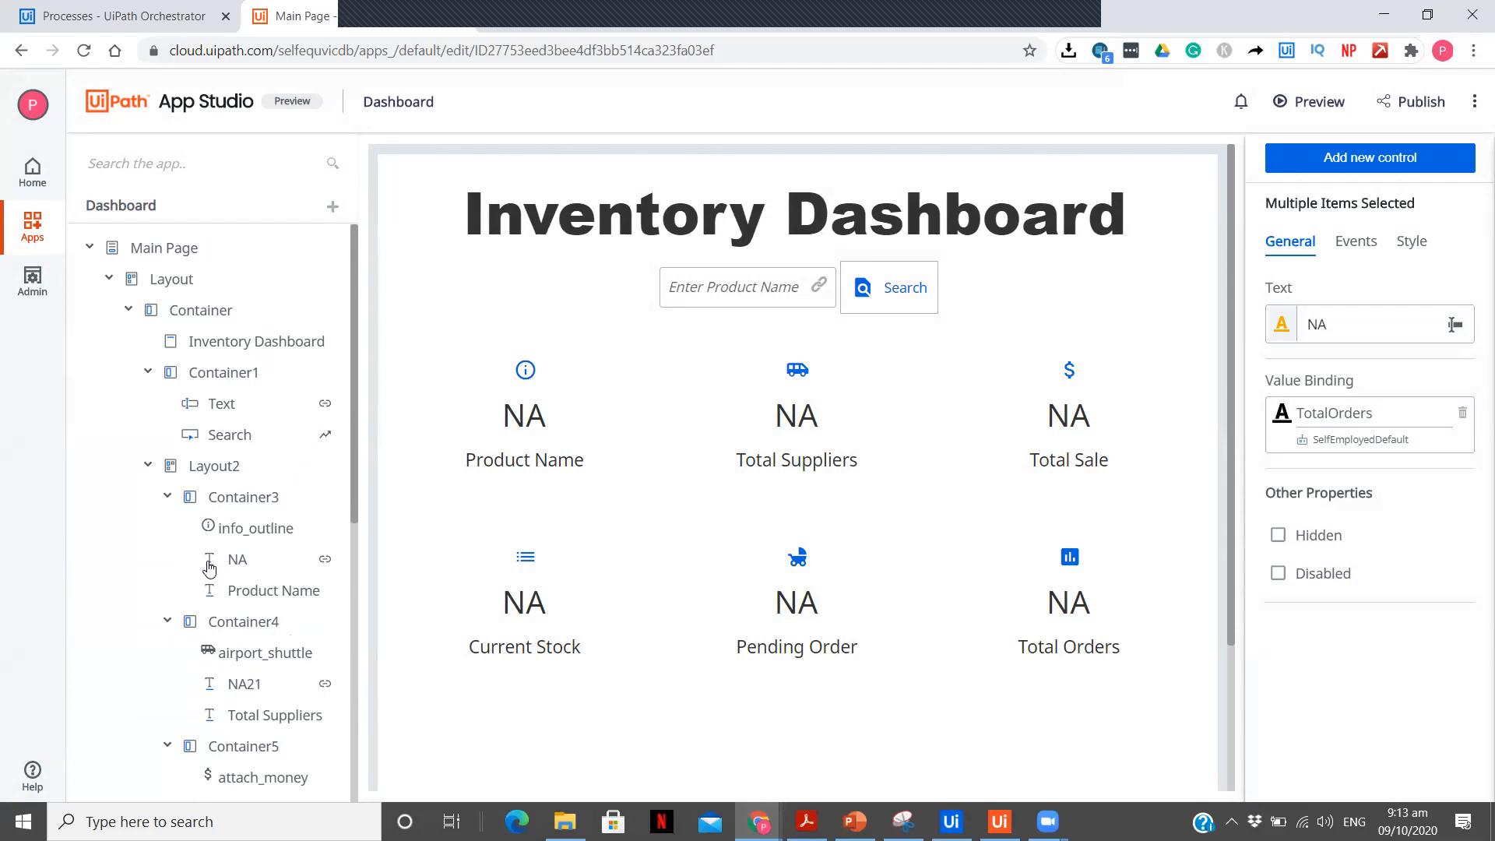
# Open the click event rule of the Search button and add a second Start process action below the existing one
pyautogui.click(704, 286)
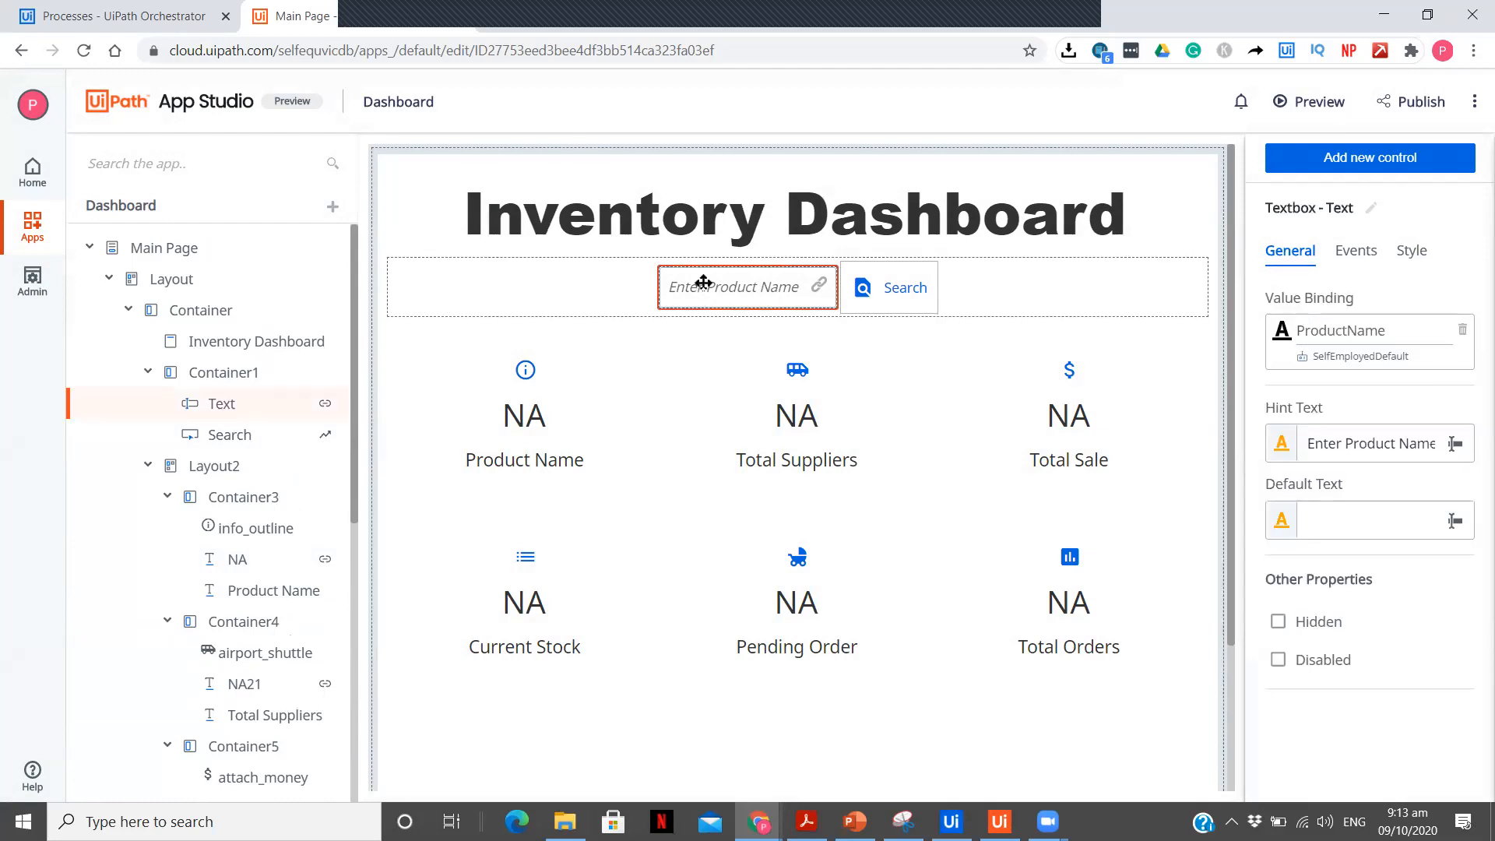
pyautogui.click(861, 288)
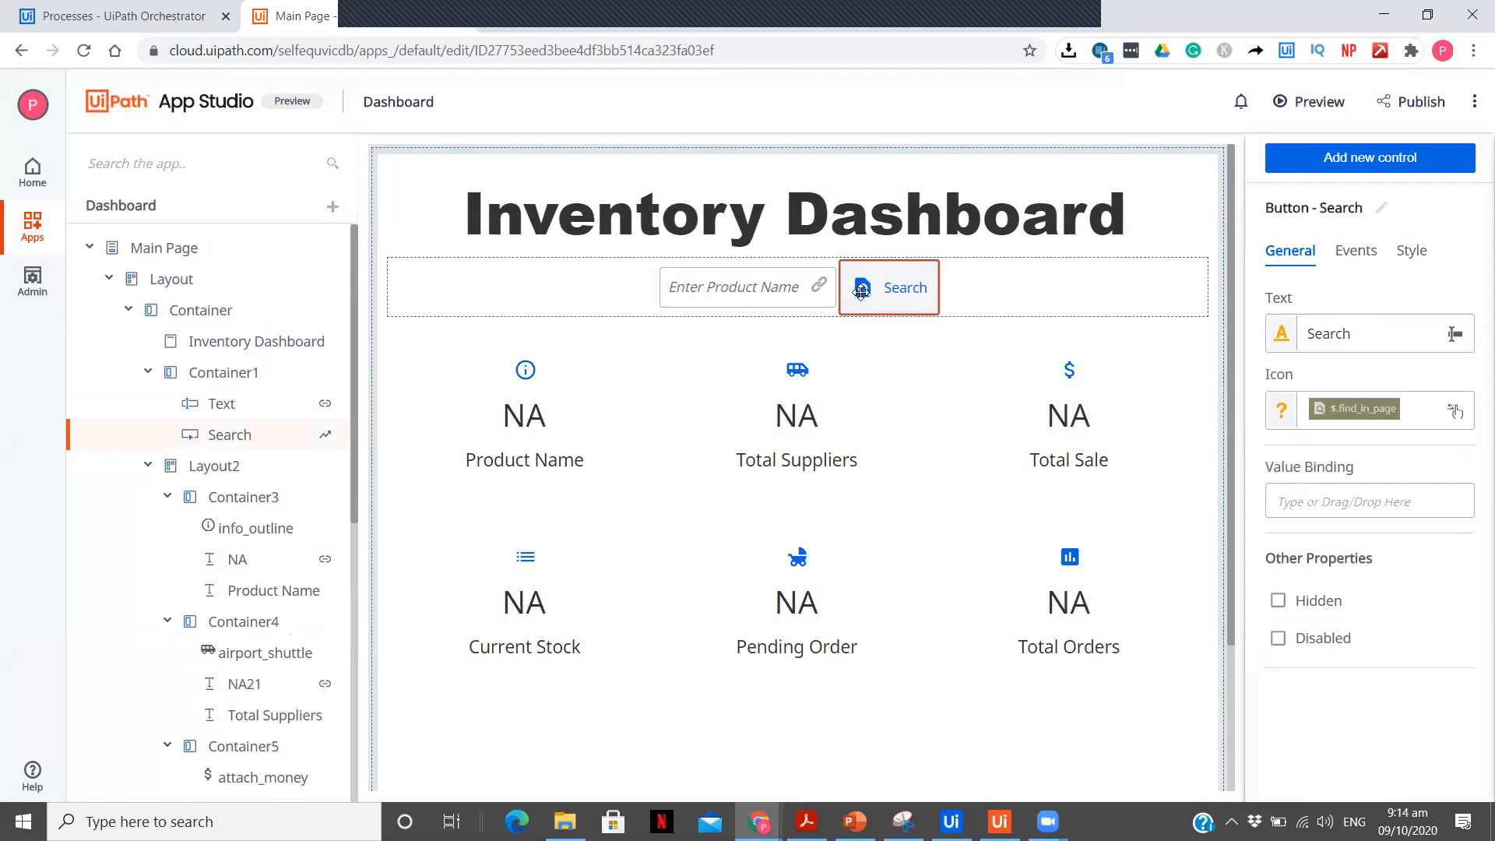
pyautogui.click(1356, 253)
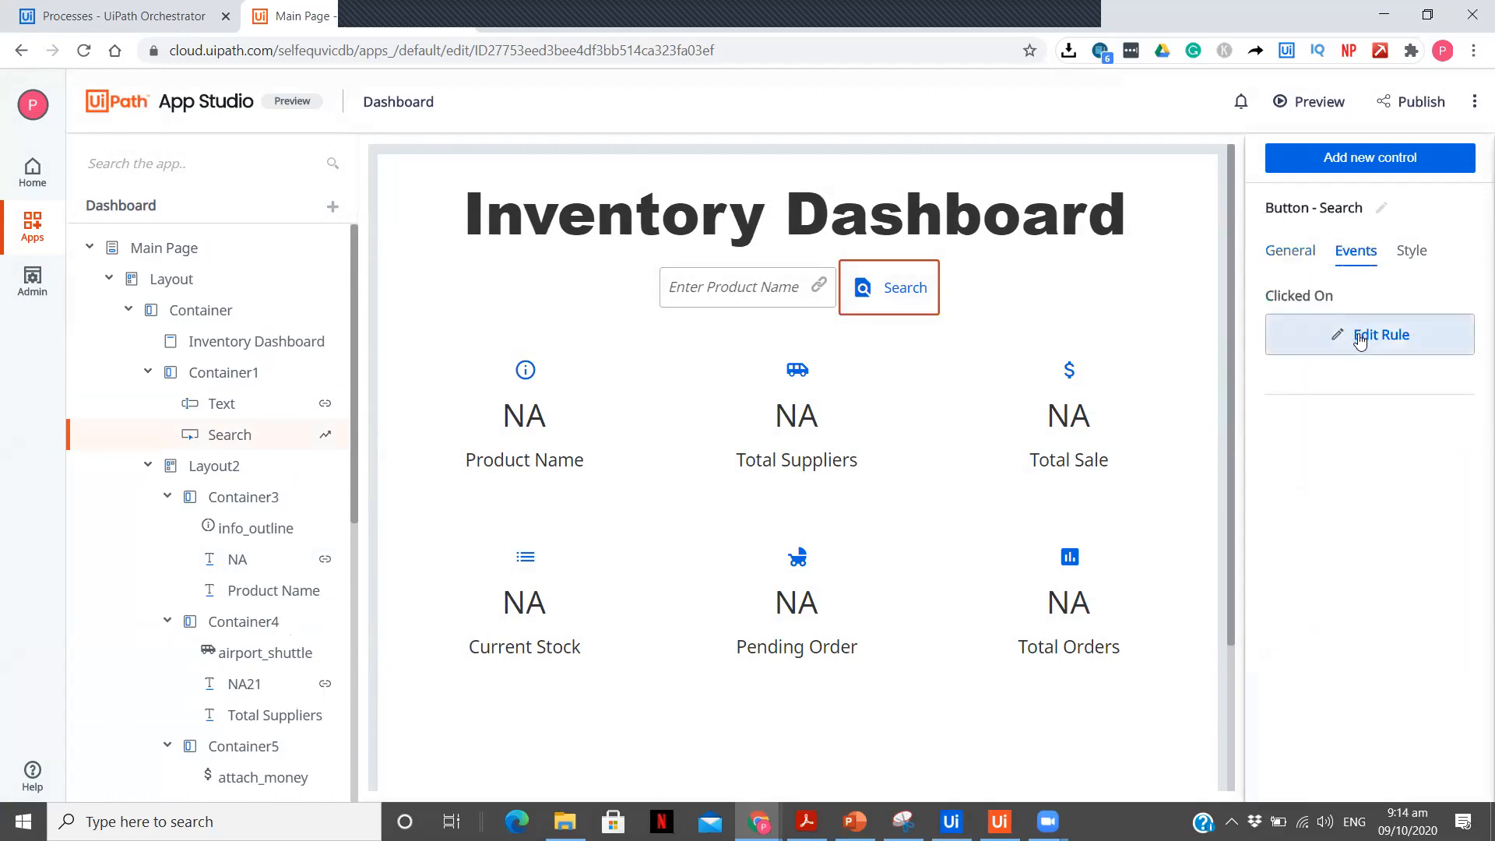
pyautogui.click(1359, 341)
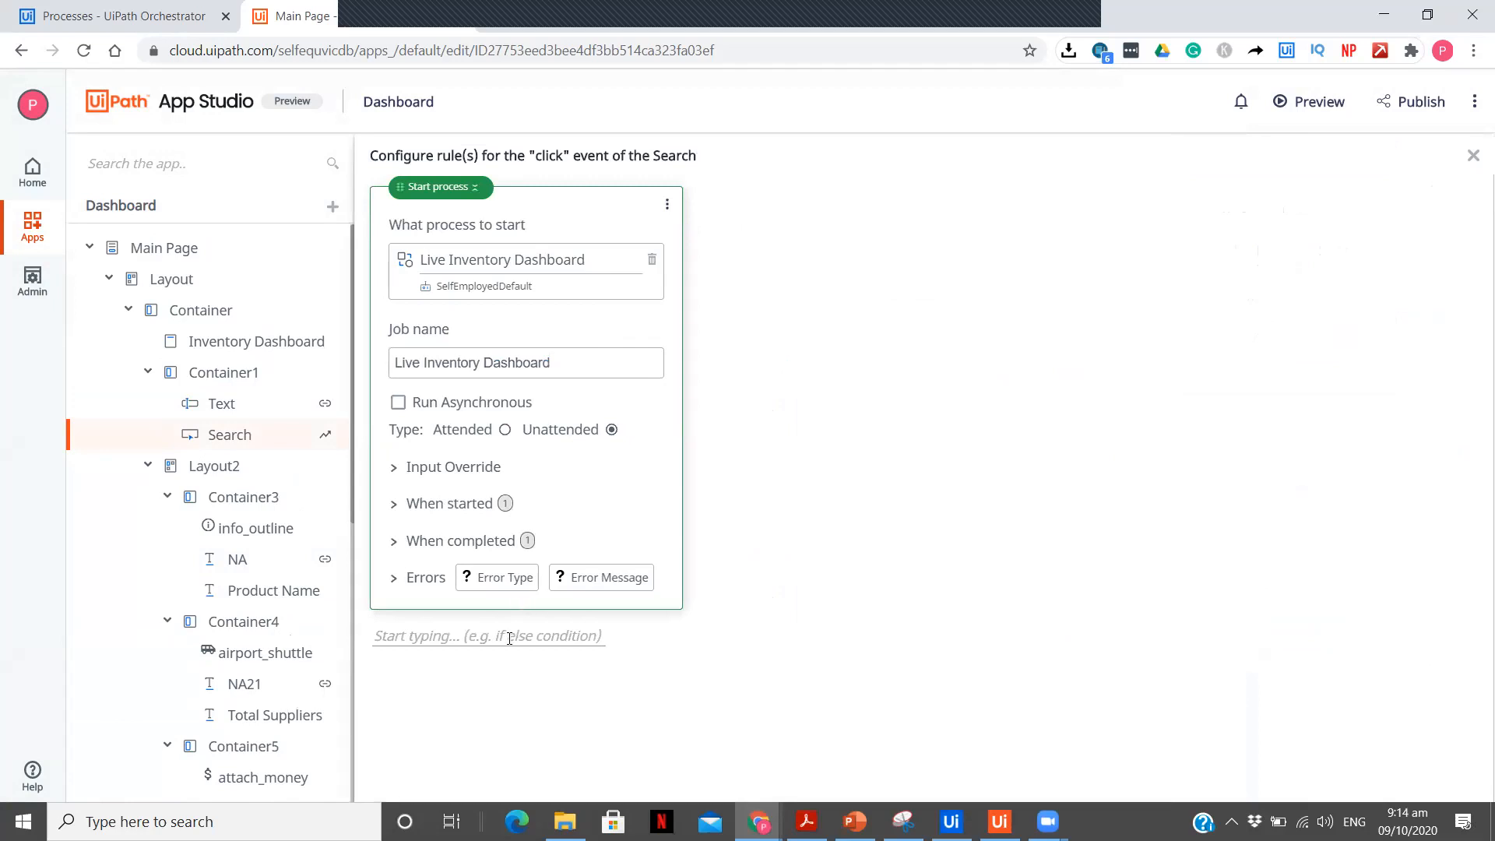
pyautogui.click(509, 638)
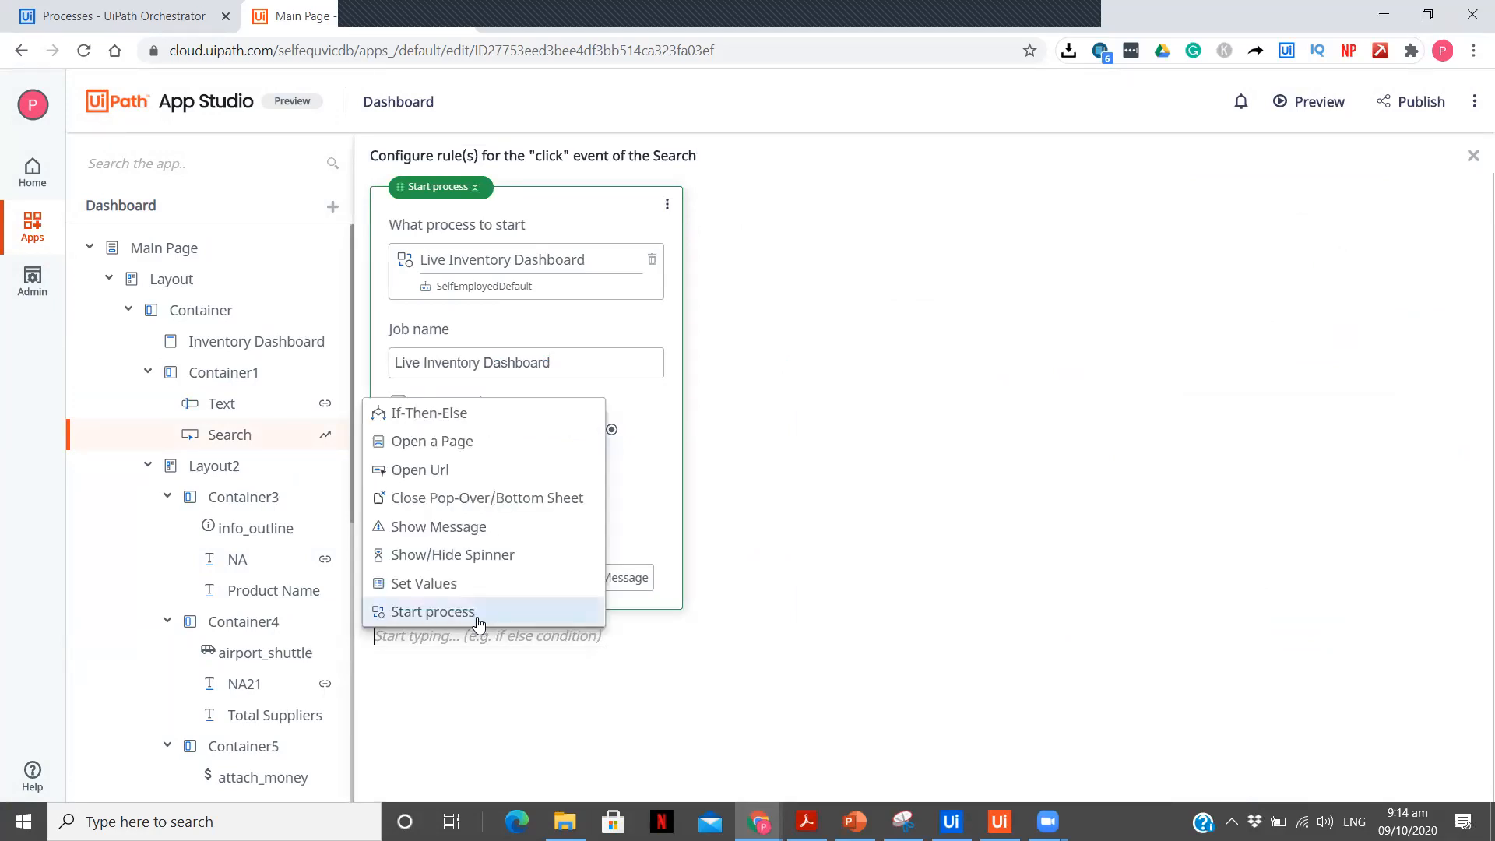
pyautogui.click(478, 615)
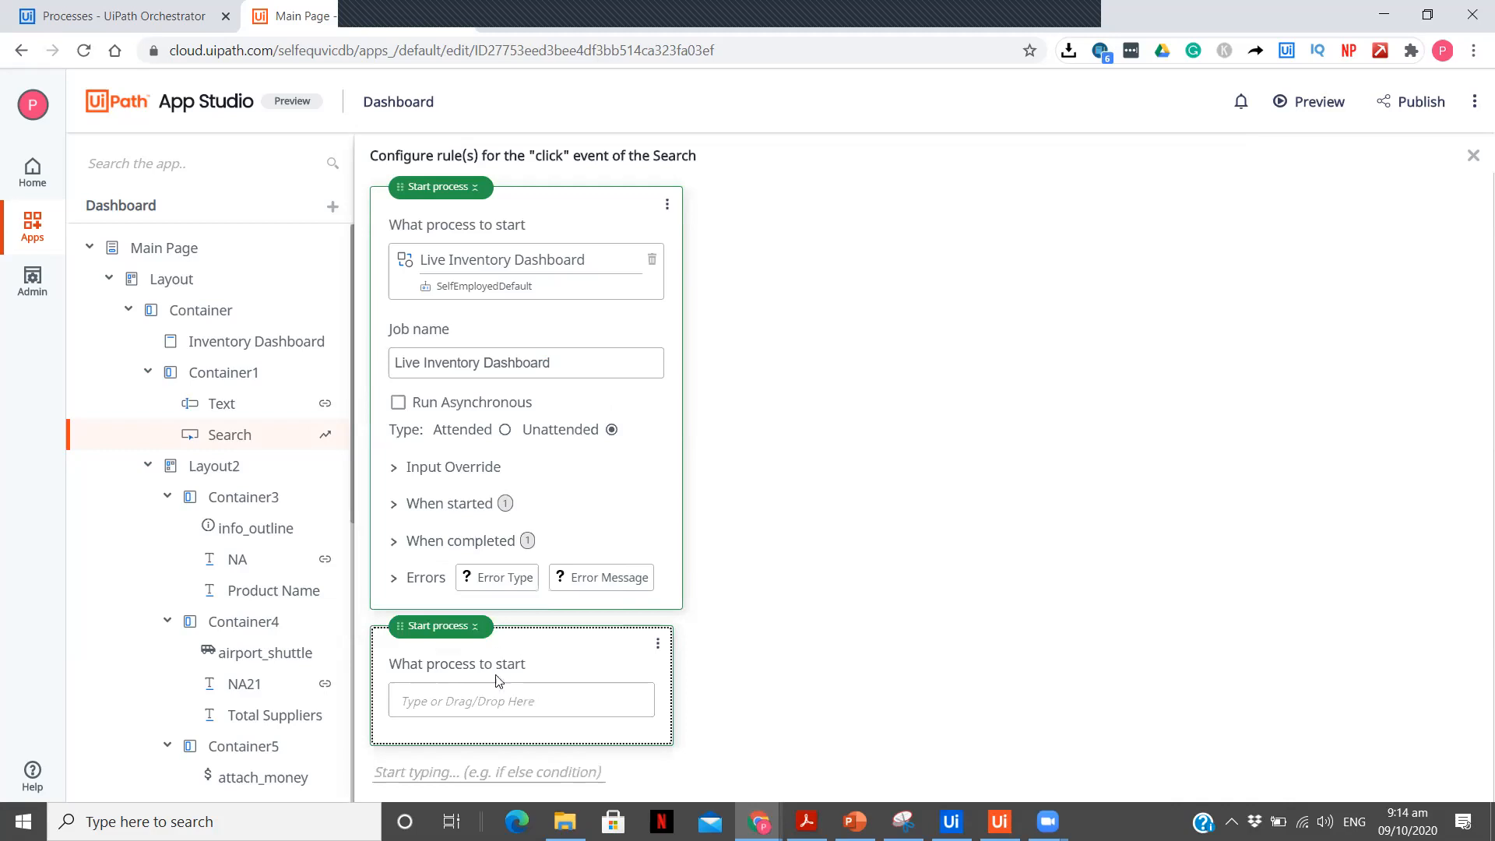
# Assign the Live Inventory Dashboard process to the second Start process action of the Search button's click rule
pyautogui.click(501, 698)
pyautogui.moveTo(787, 366); pyautogui.dragTo(436, 695)
pyautogui.scroll(-5, 438, 697)
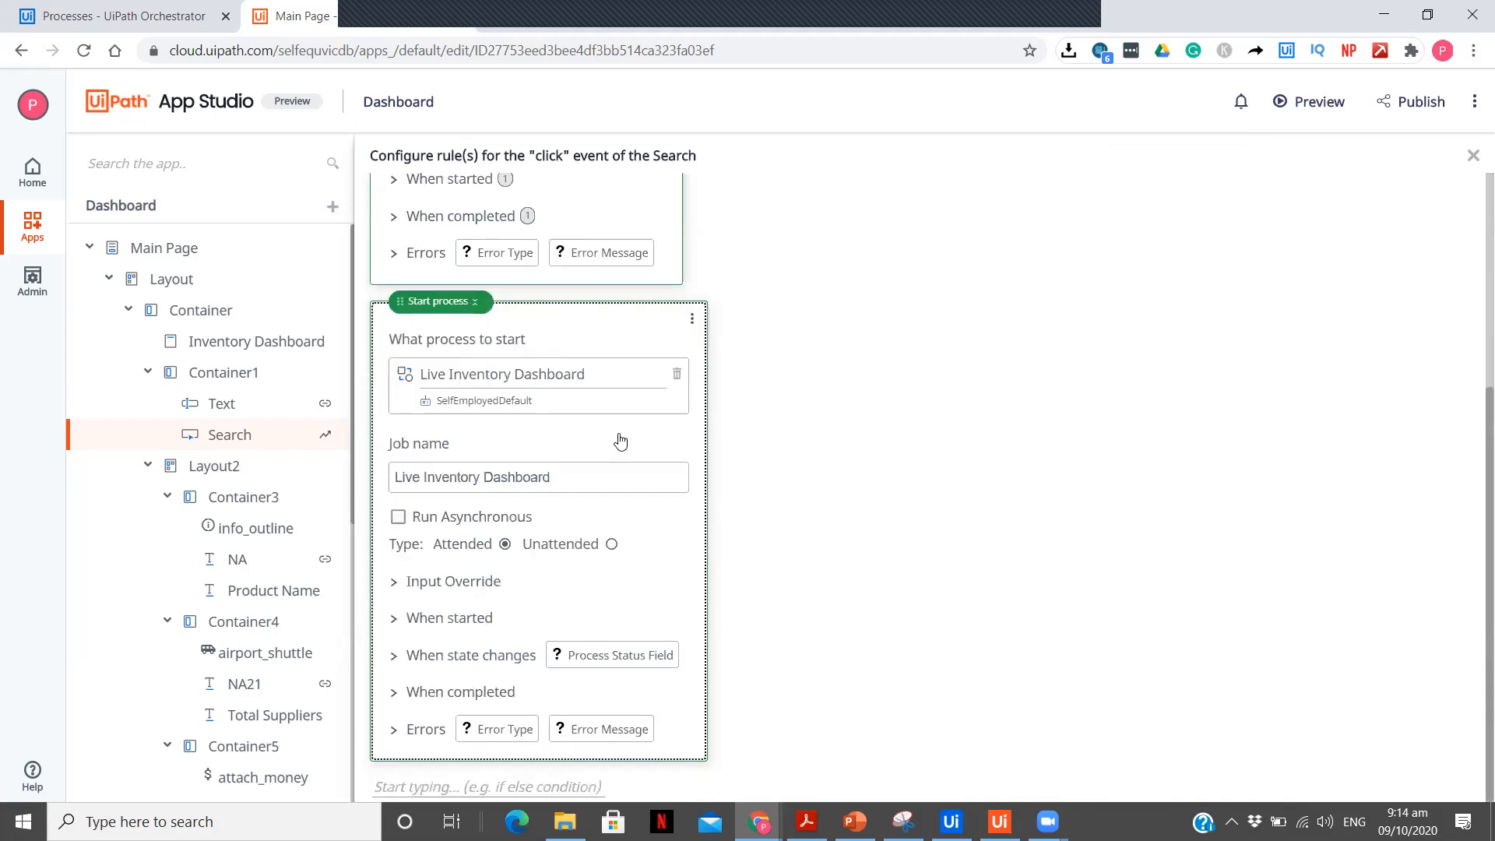
# Delete the second Start process action and close the Search button's click rule configuration
pyautogui.click(692, 322)
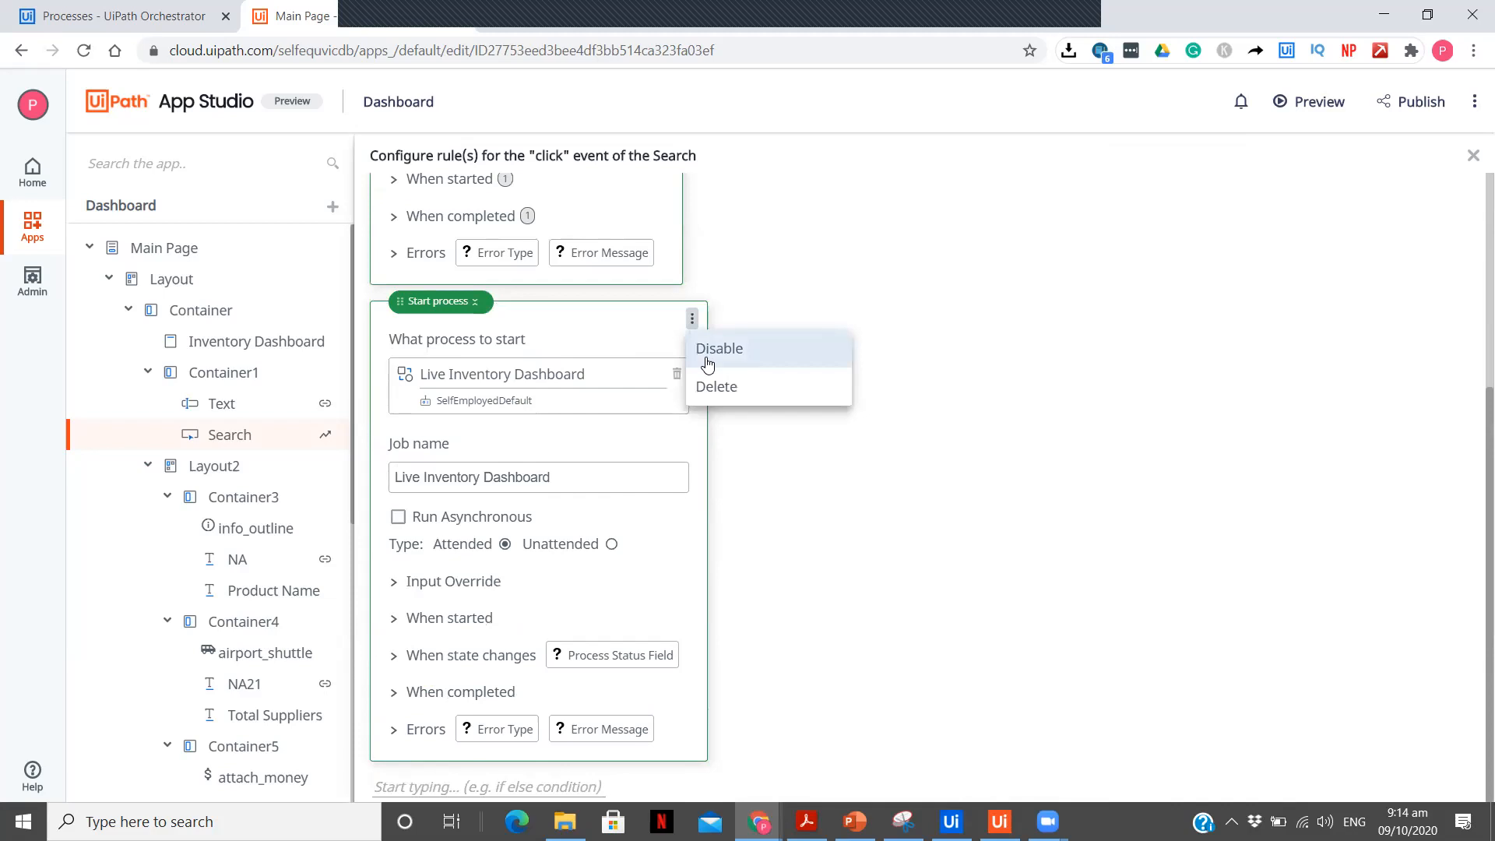
pyautogui.click(711, 386)
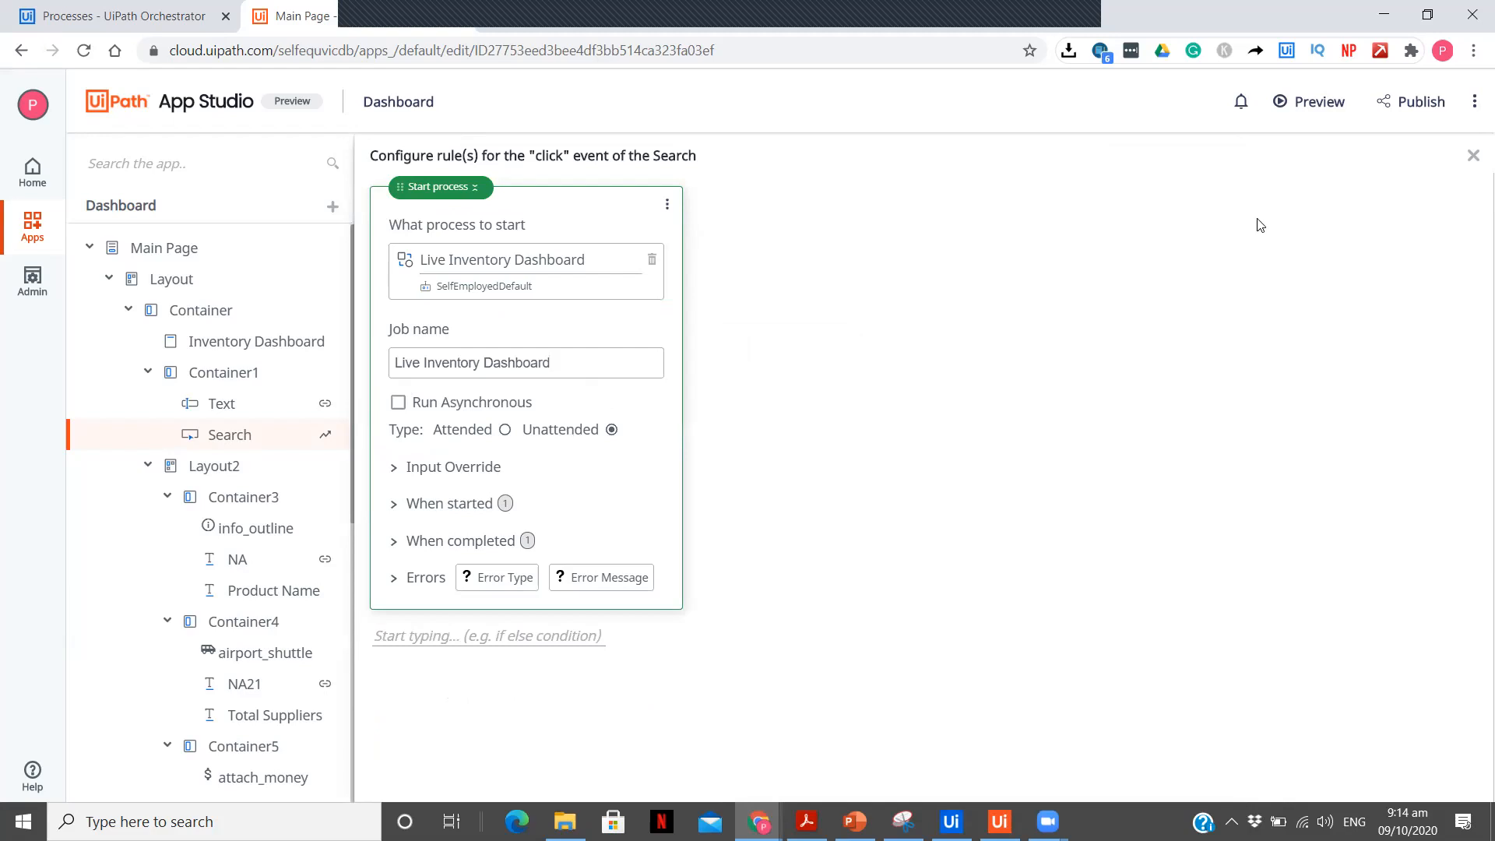
pyautogui.click(1471, 156)
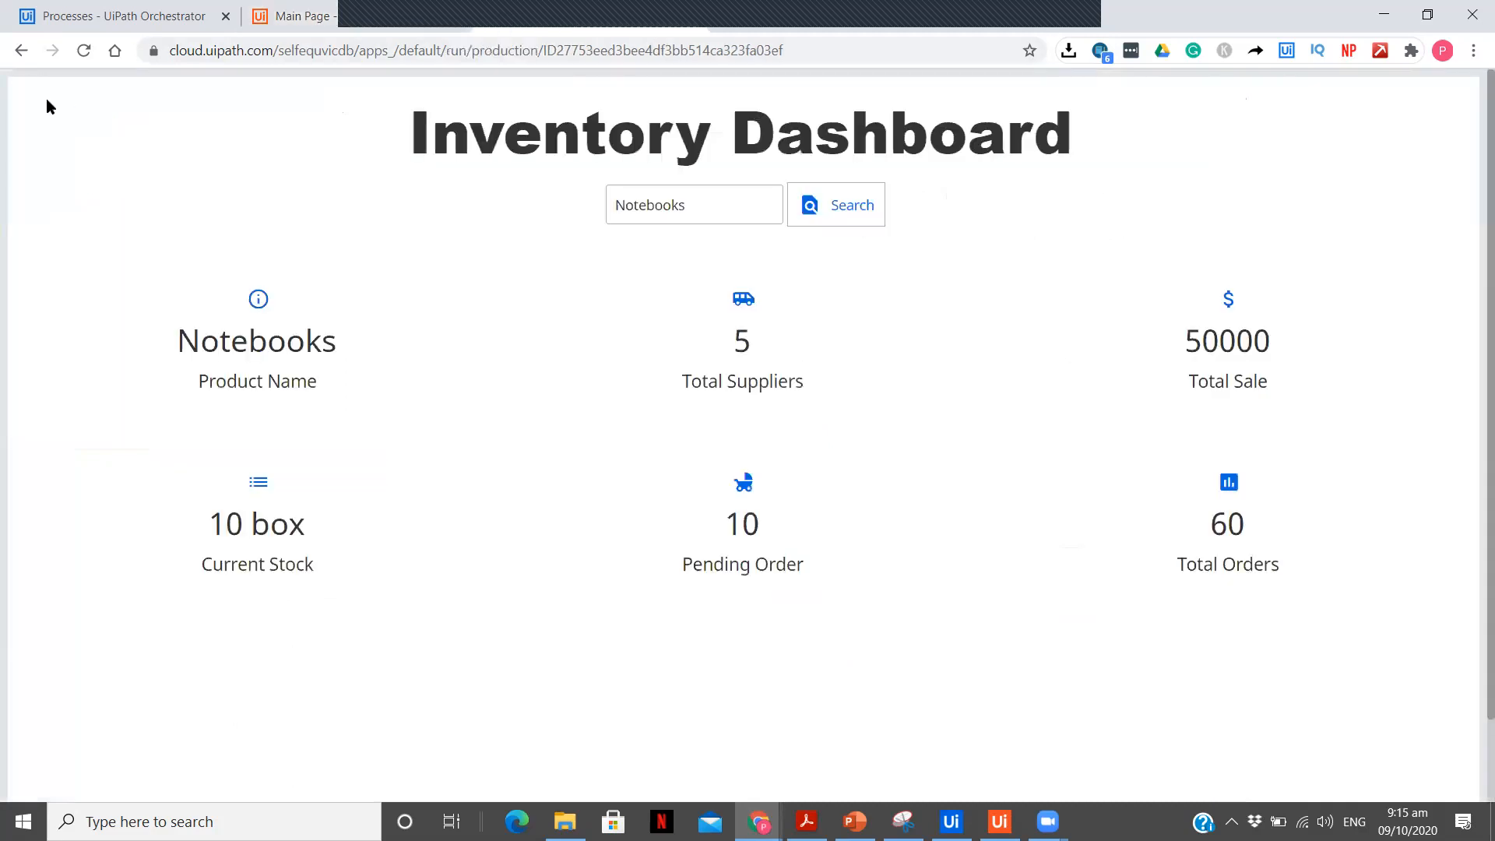
# Reload the published Inventory Dashboard and search for the product Pencil
pyautogui.click(83, 50)
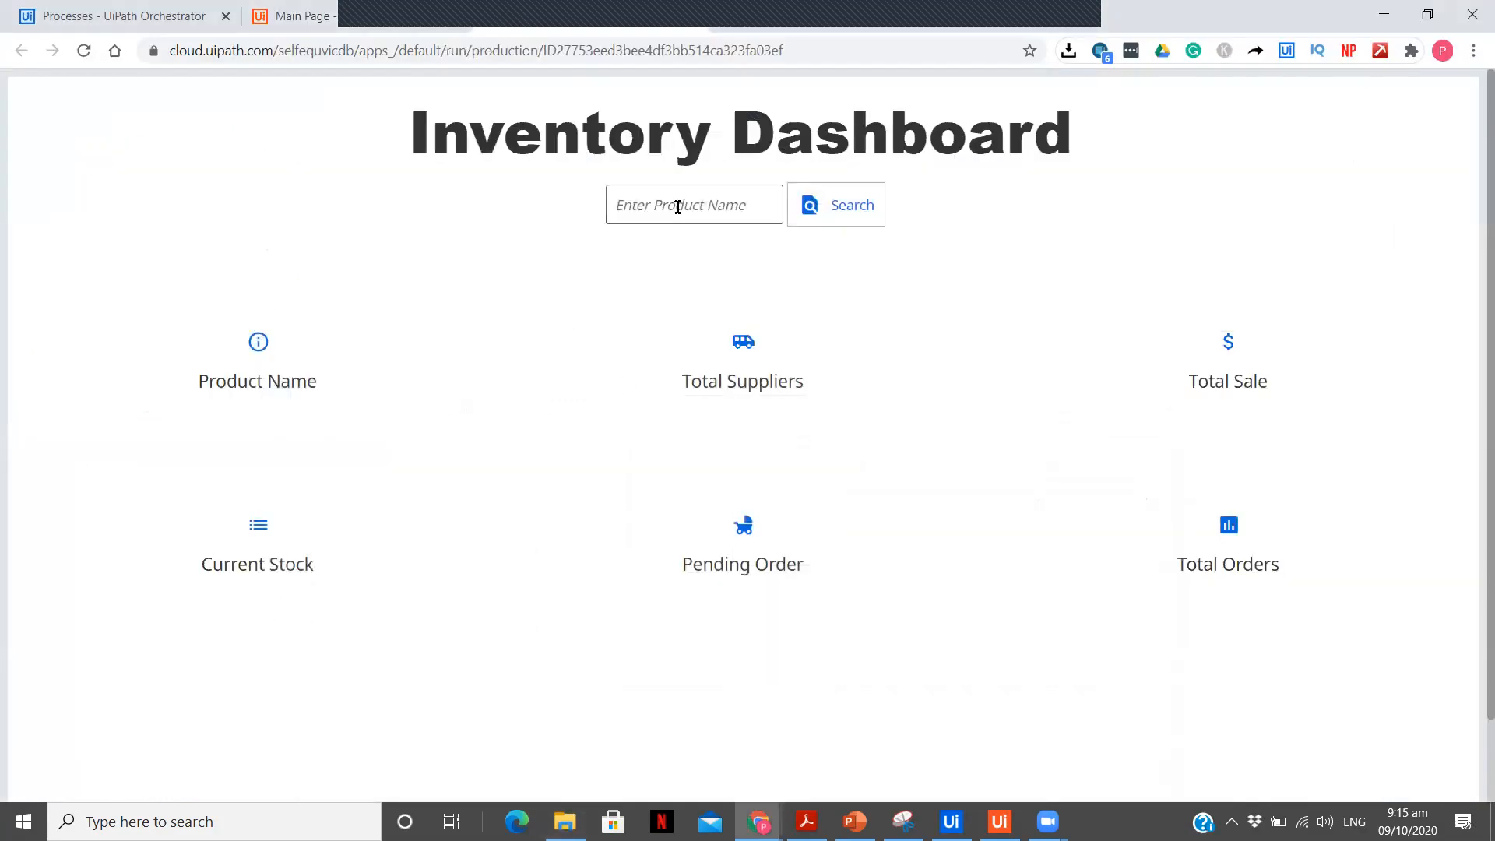
pyautogui.click(677, 206)
pyautogui.write('Pencil')
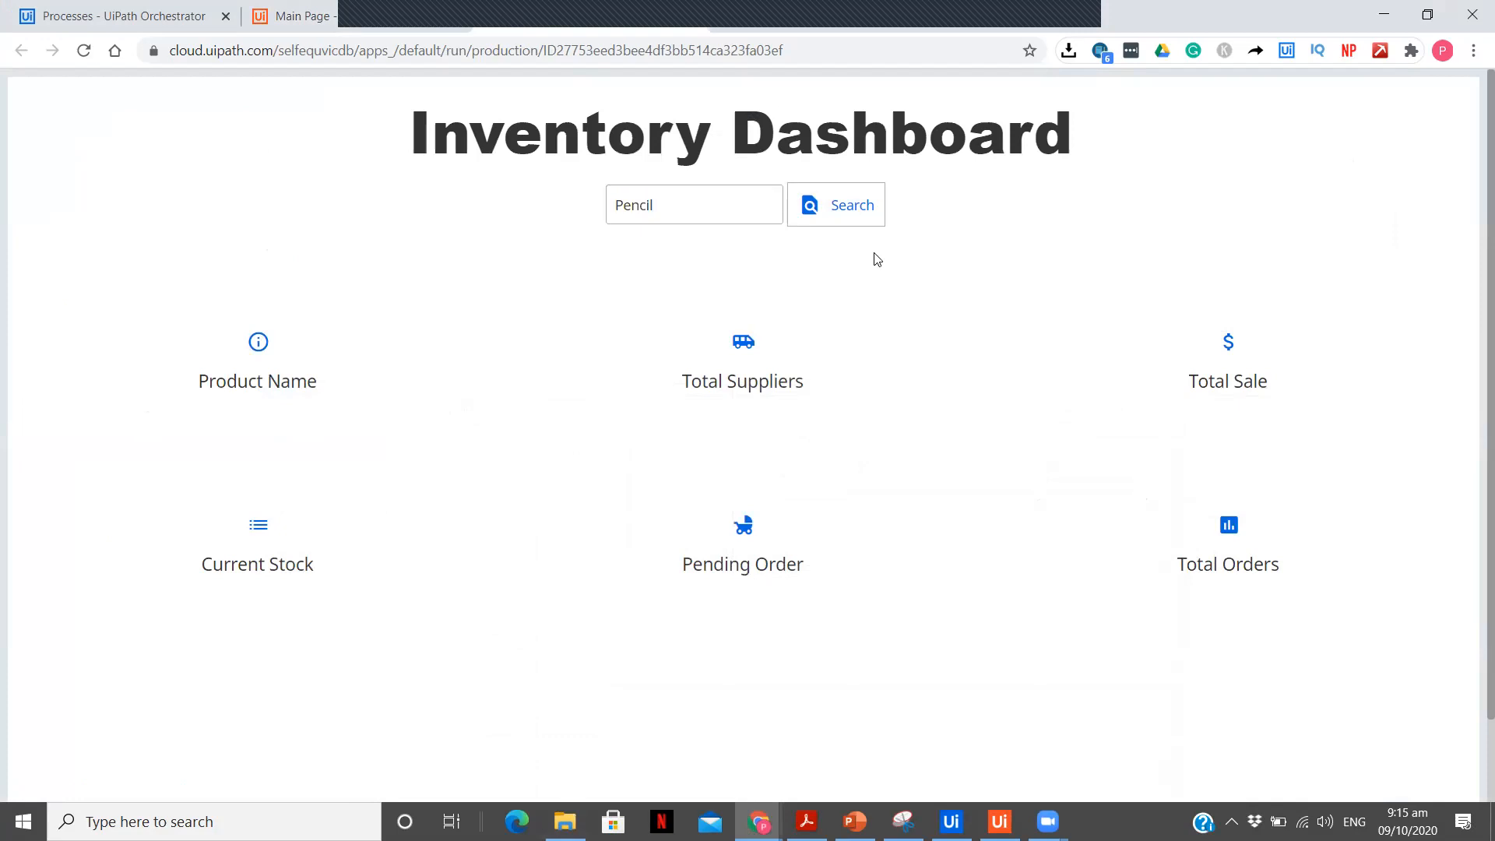
pyautogui.click(853, 220)
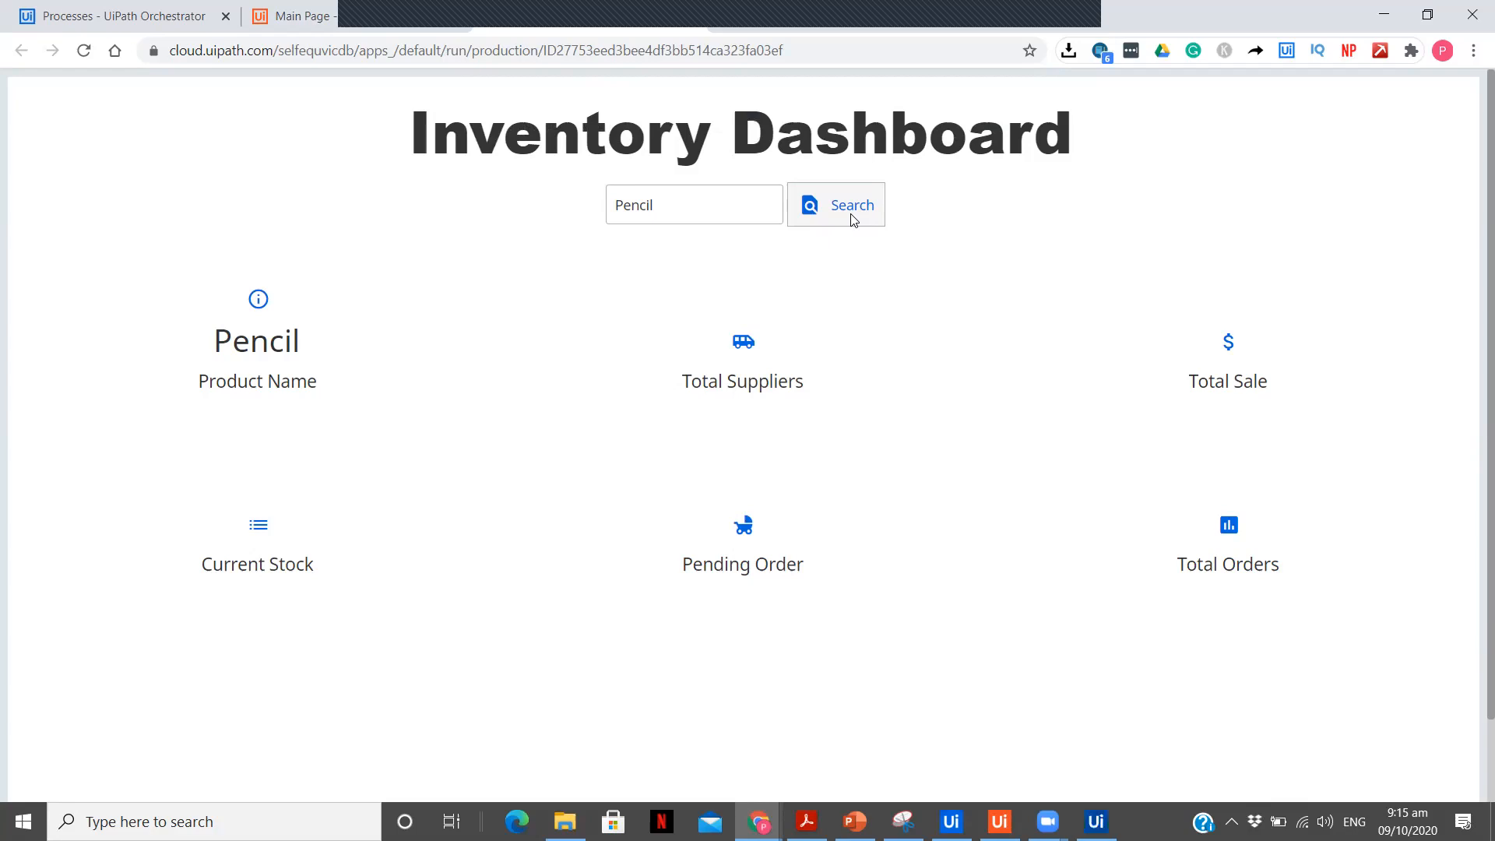
pyautogui.click(993, 819)
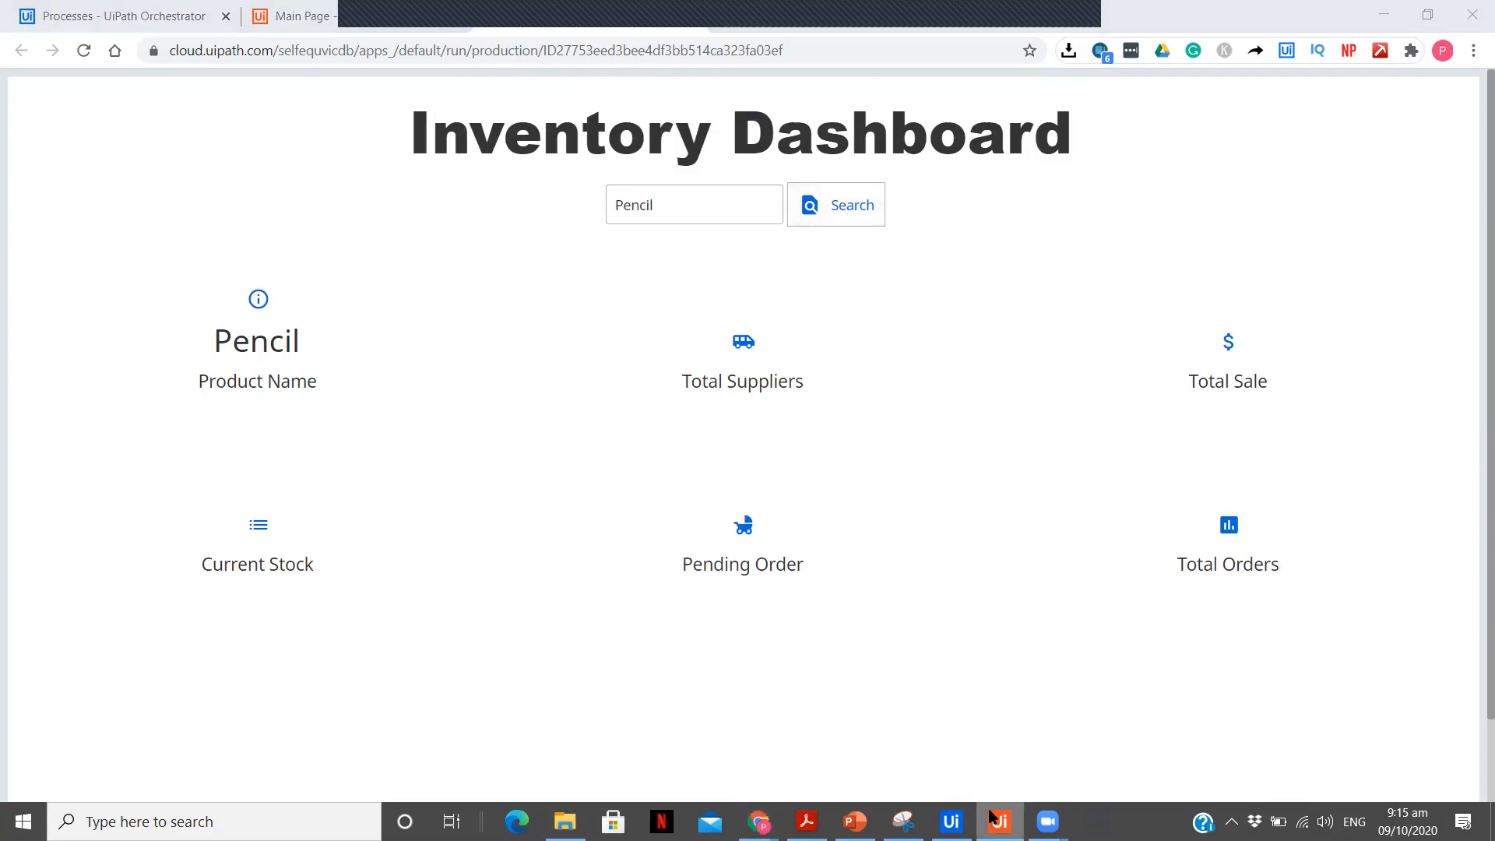
pyautogui.click(994, 819)
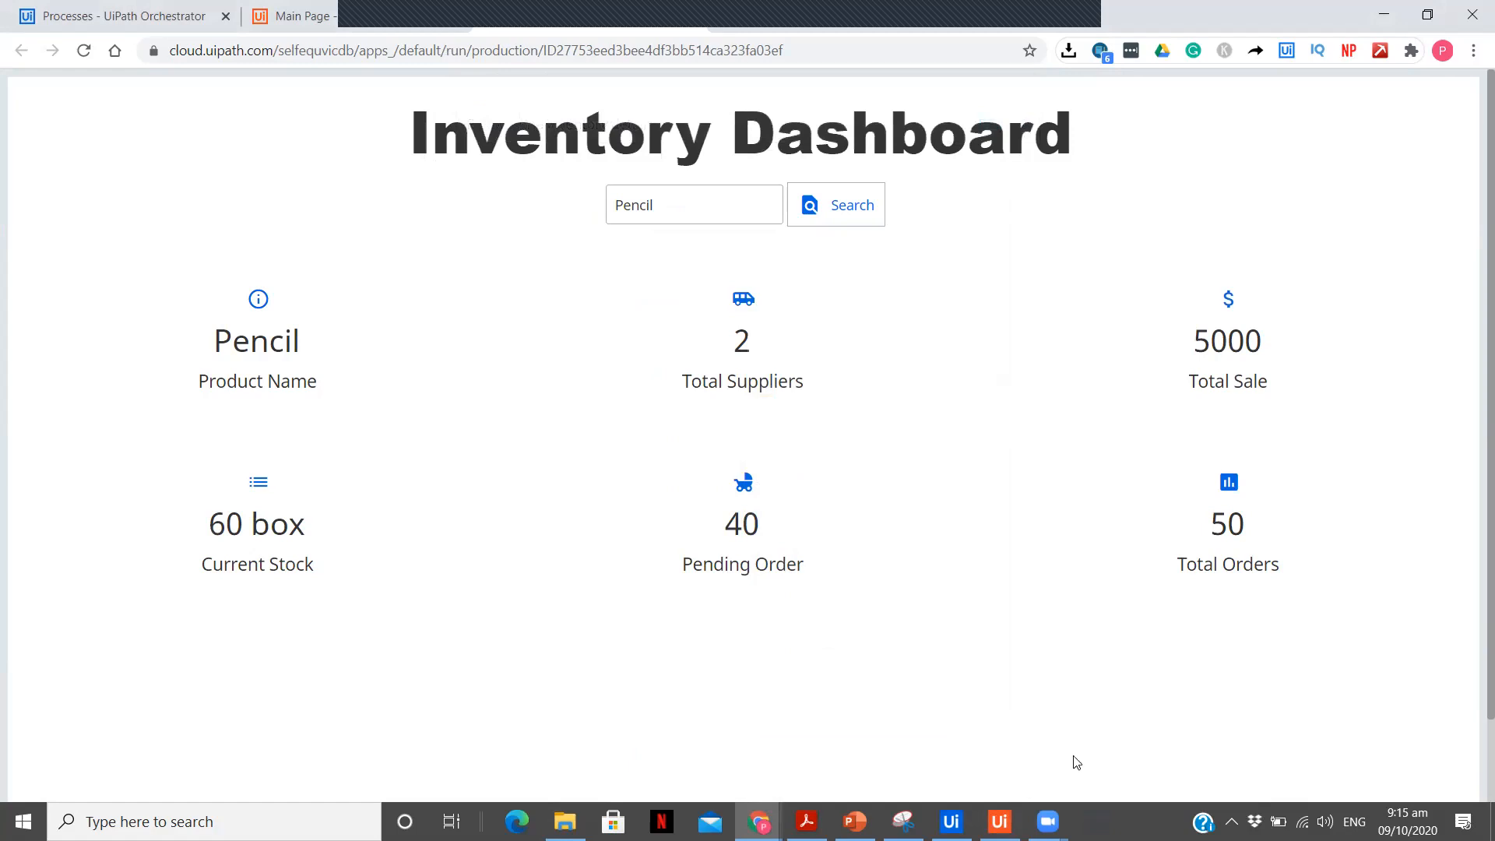
# Replace the product name with Shoes and search the Inventory Dashboard for it
pyautogui.click(664, 206)
pyautogui.hotkey('ctrl', 'a')
pyautogui.write('Sg')
pyautogui.press('BackSpace')
pyautogui.write('hoes')
pyautogui.click(822, 210)
pyautogui.click(827, 215)
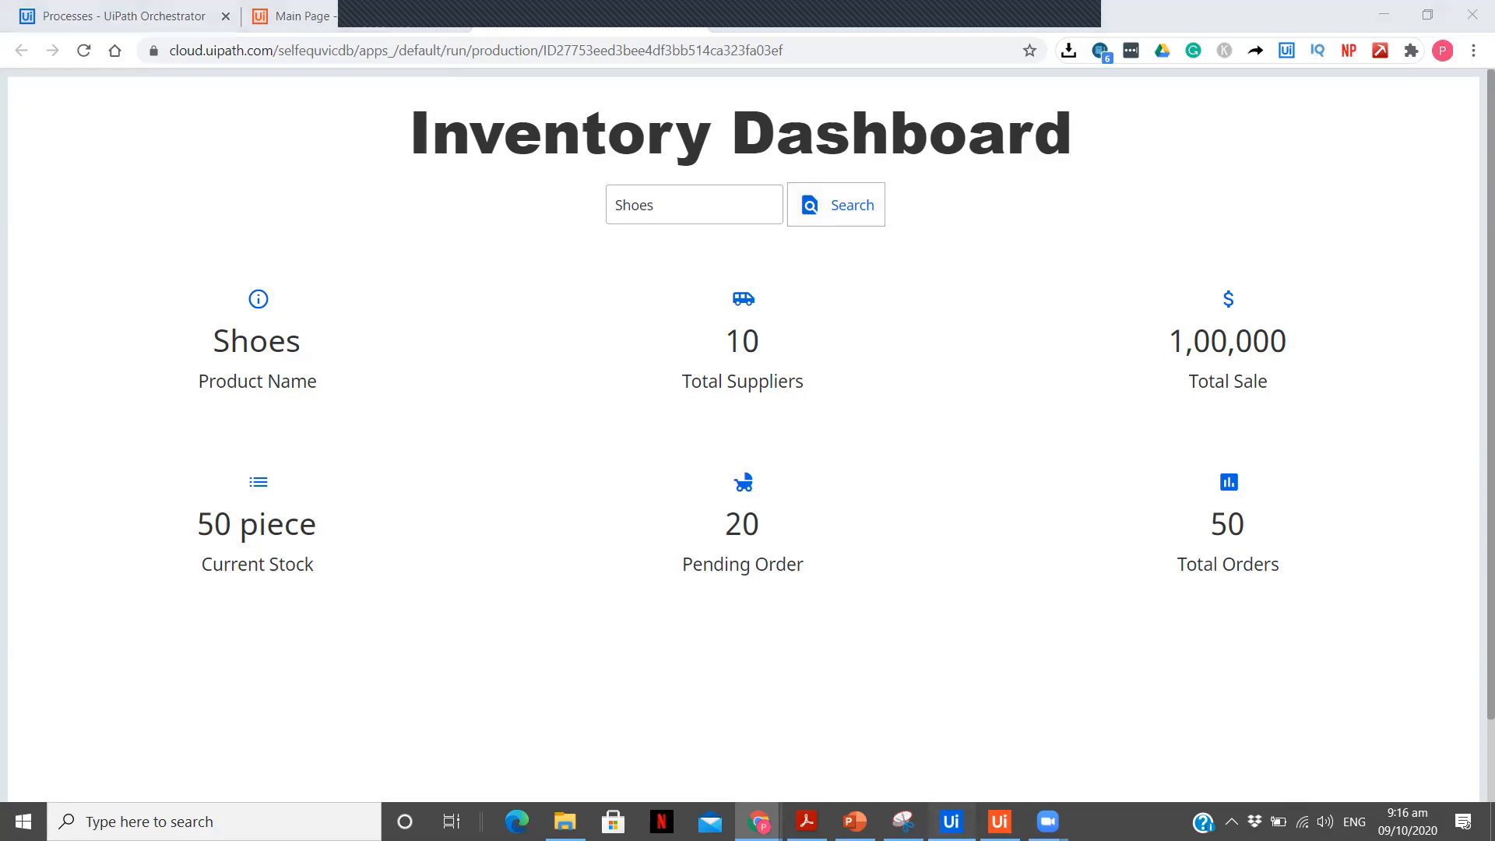
# Switch to UiPath Studio to review the Main workflow's sequence, and return to the dashboard and minimize the browser
pyautogui.click(951, 822)
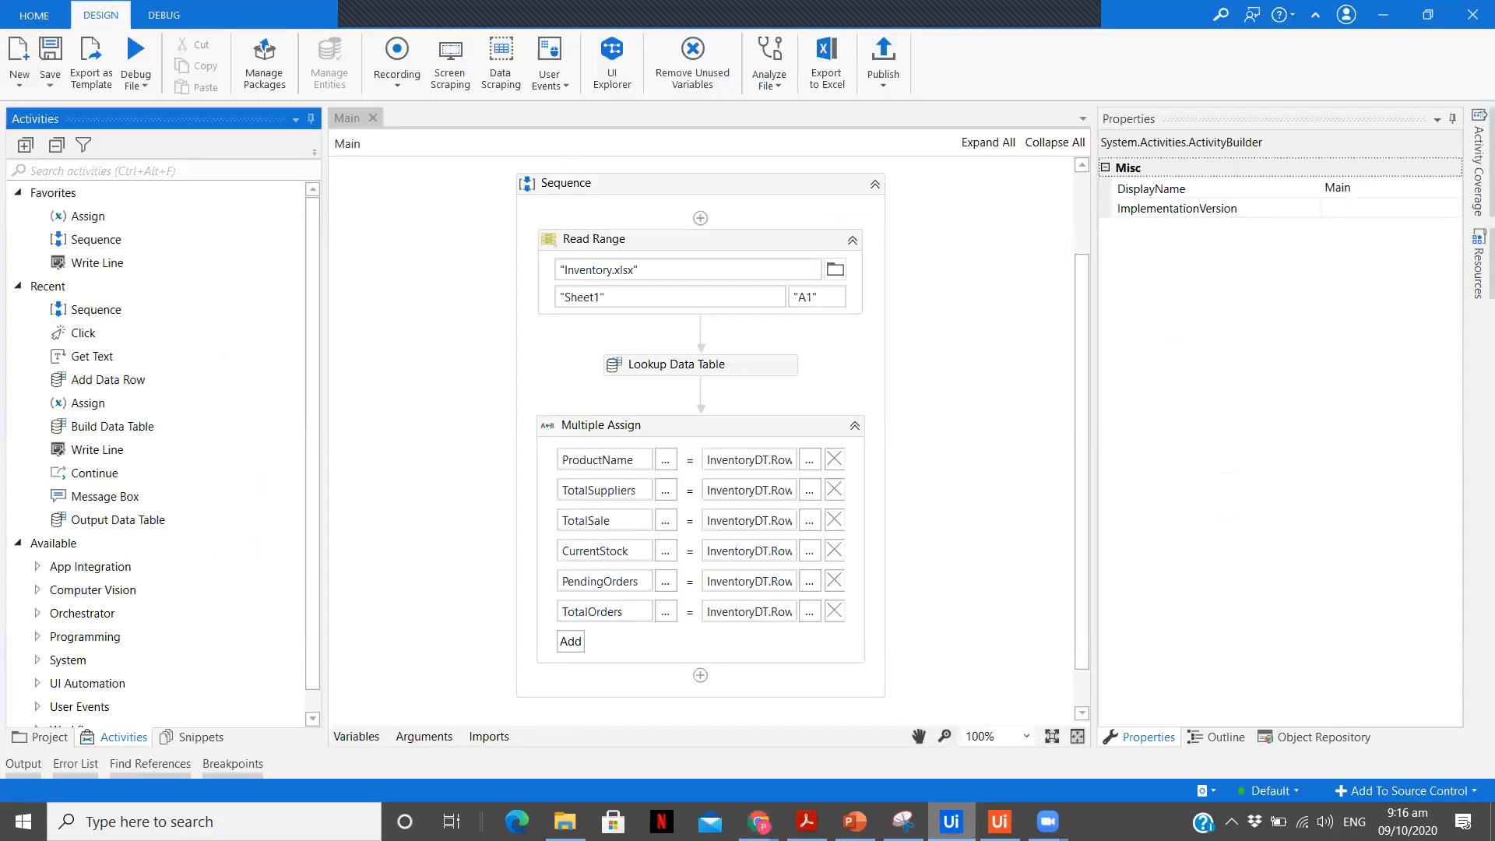
pyautogui.click(951, 821)
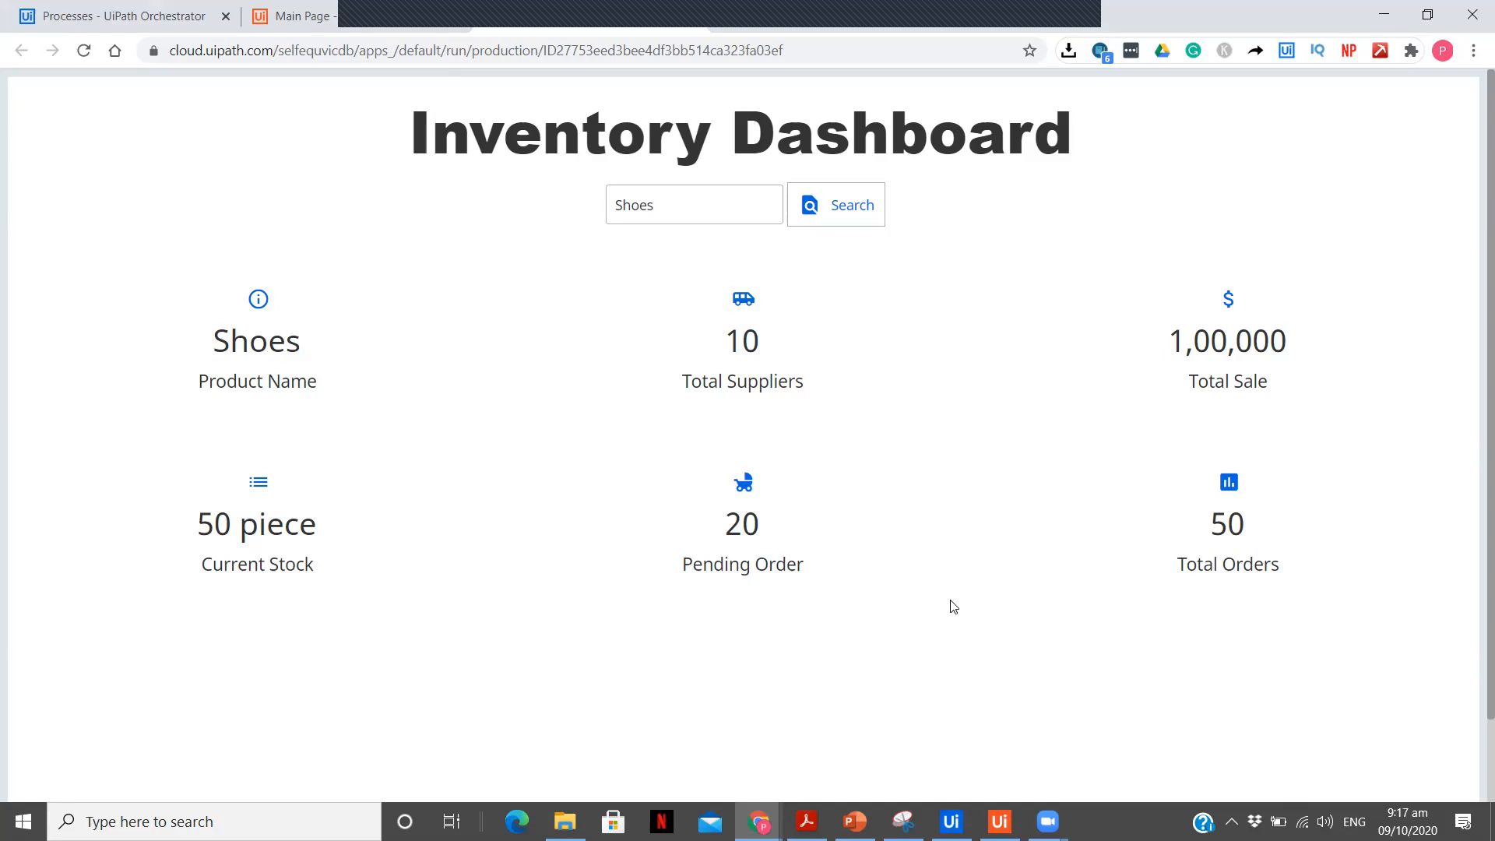
pyautogui.click(1384, 14)
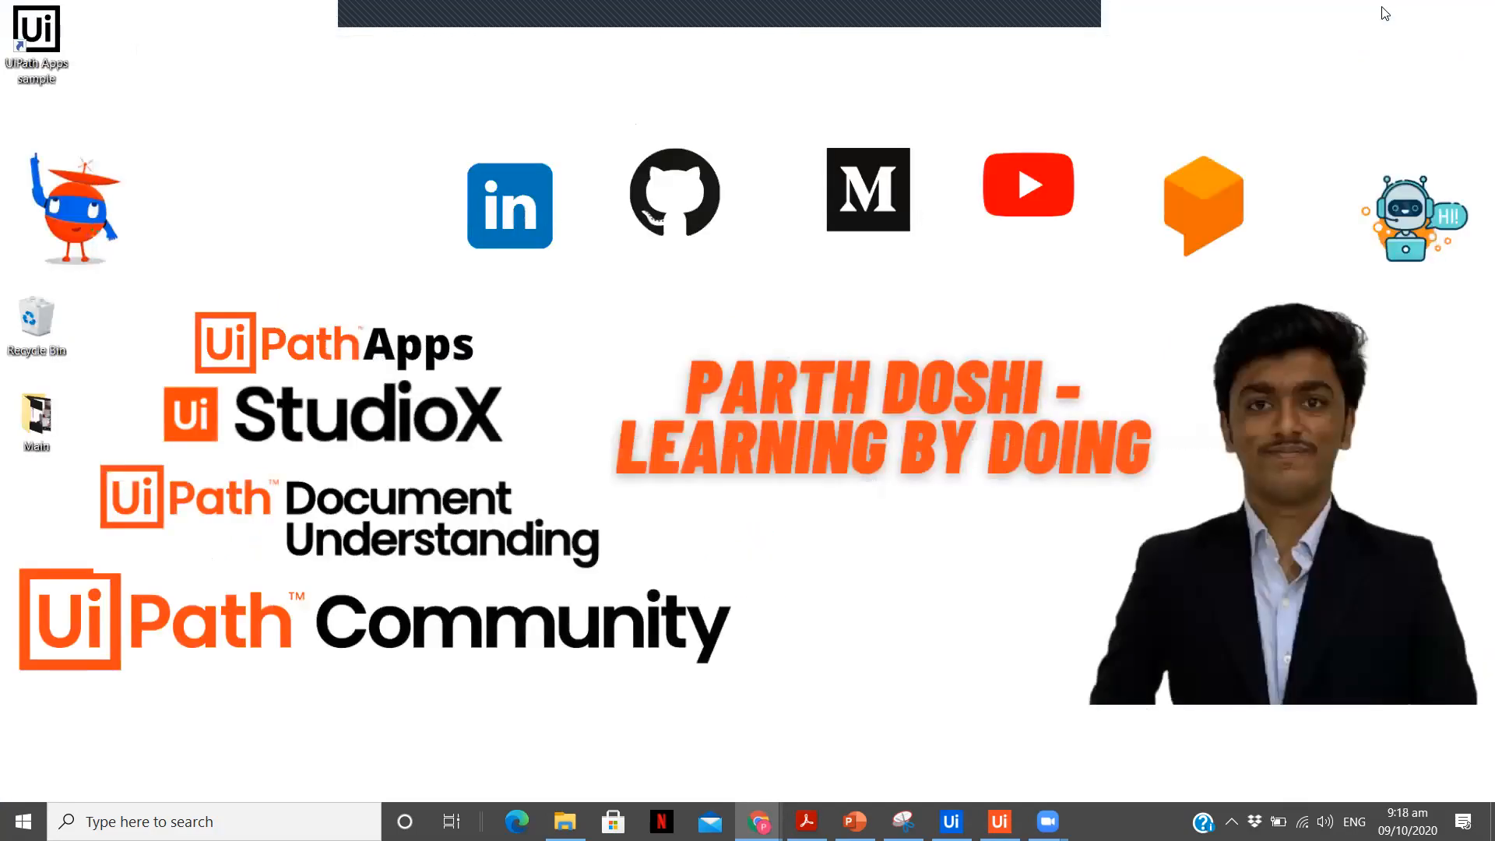